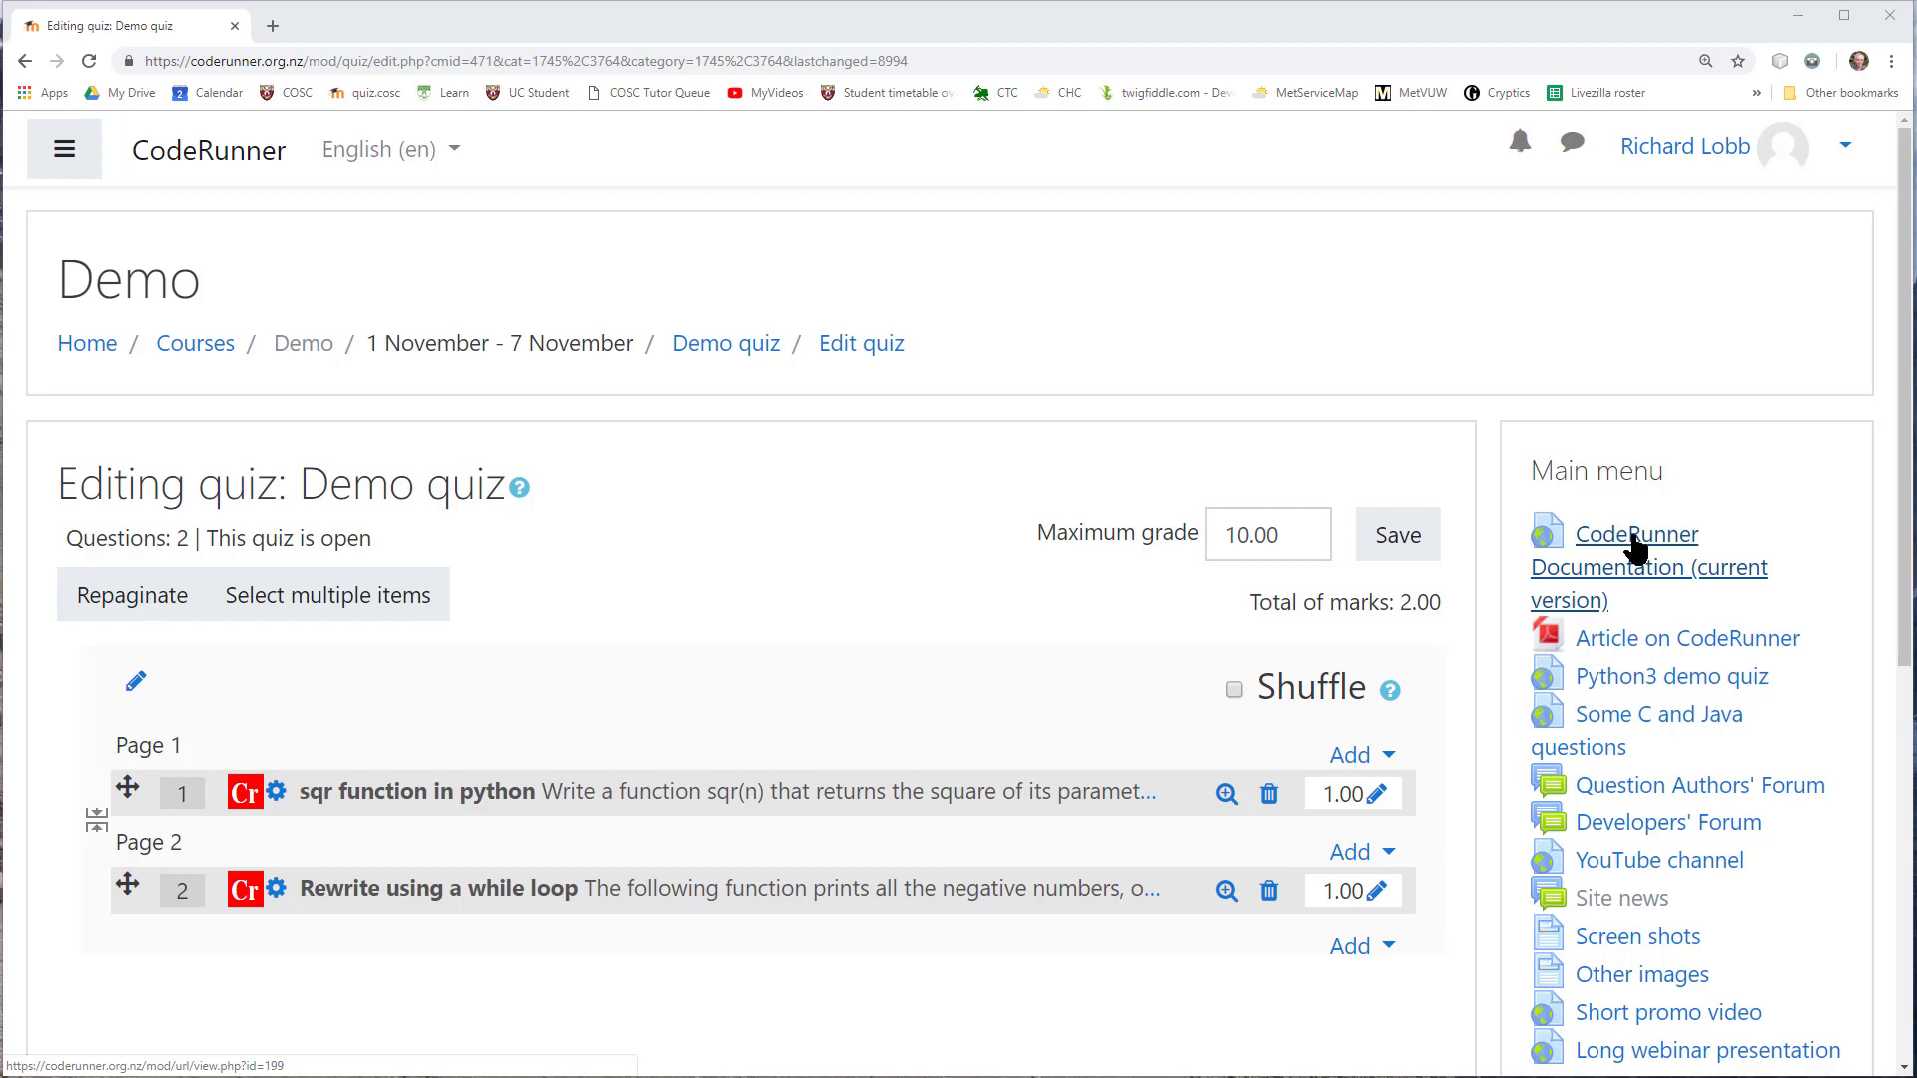
Consult the Architecture of CodeRunner section in the current CodeRunner documentation, and return to the Demo quiz editing page
click(1636, 547)
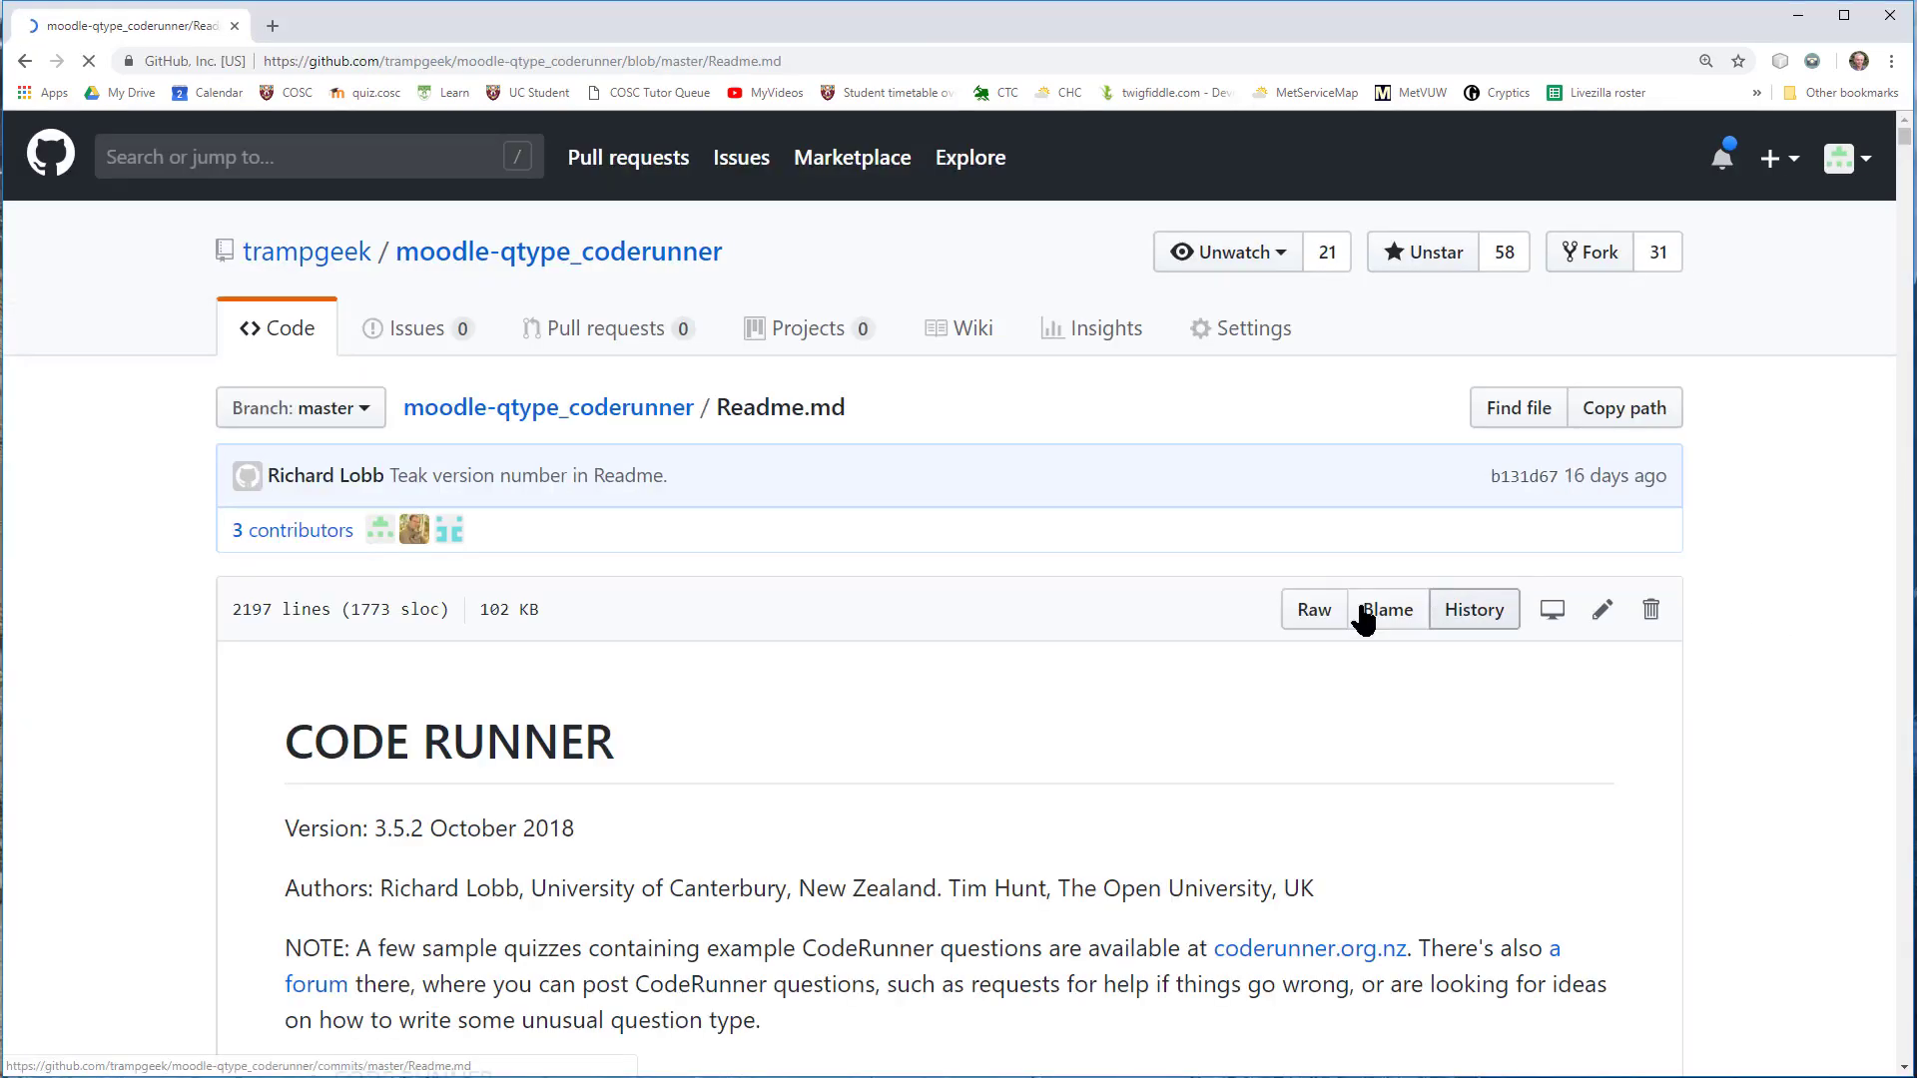
scroll(1296, 655, down, 9)
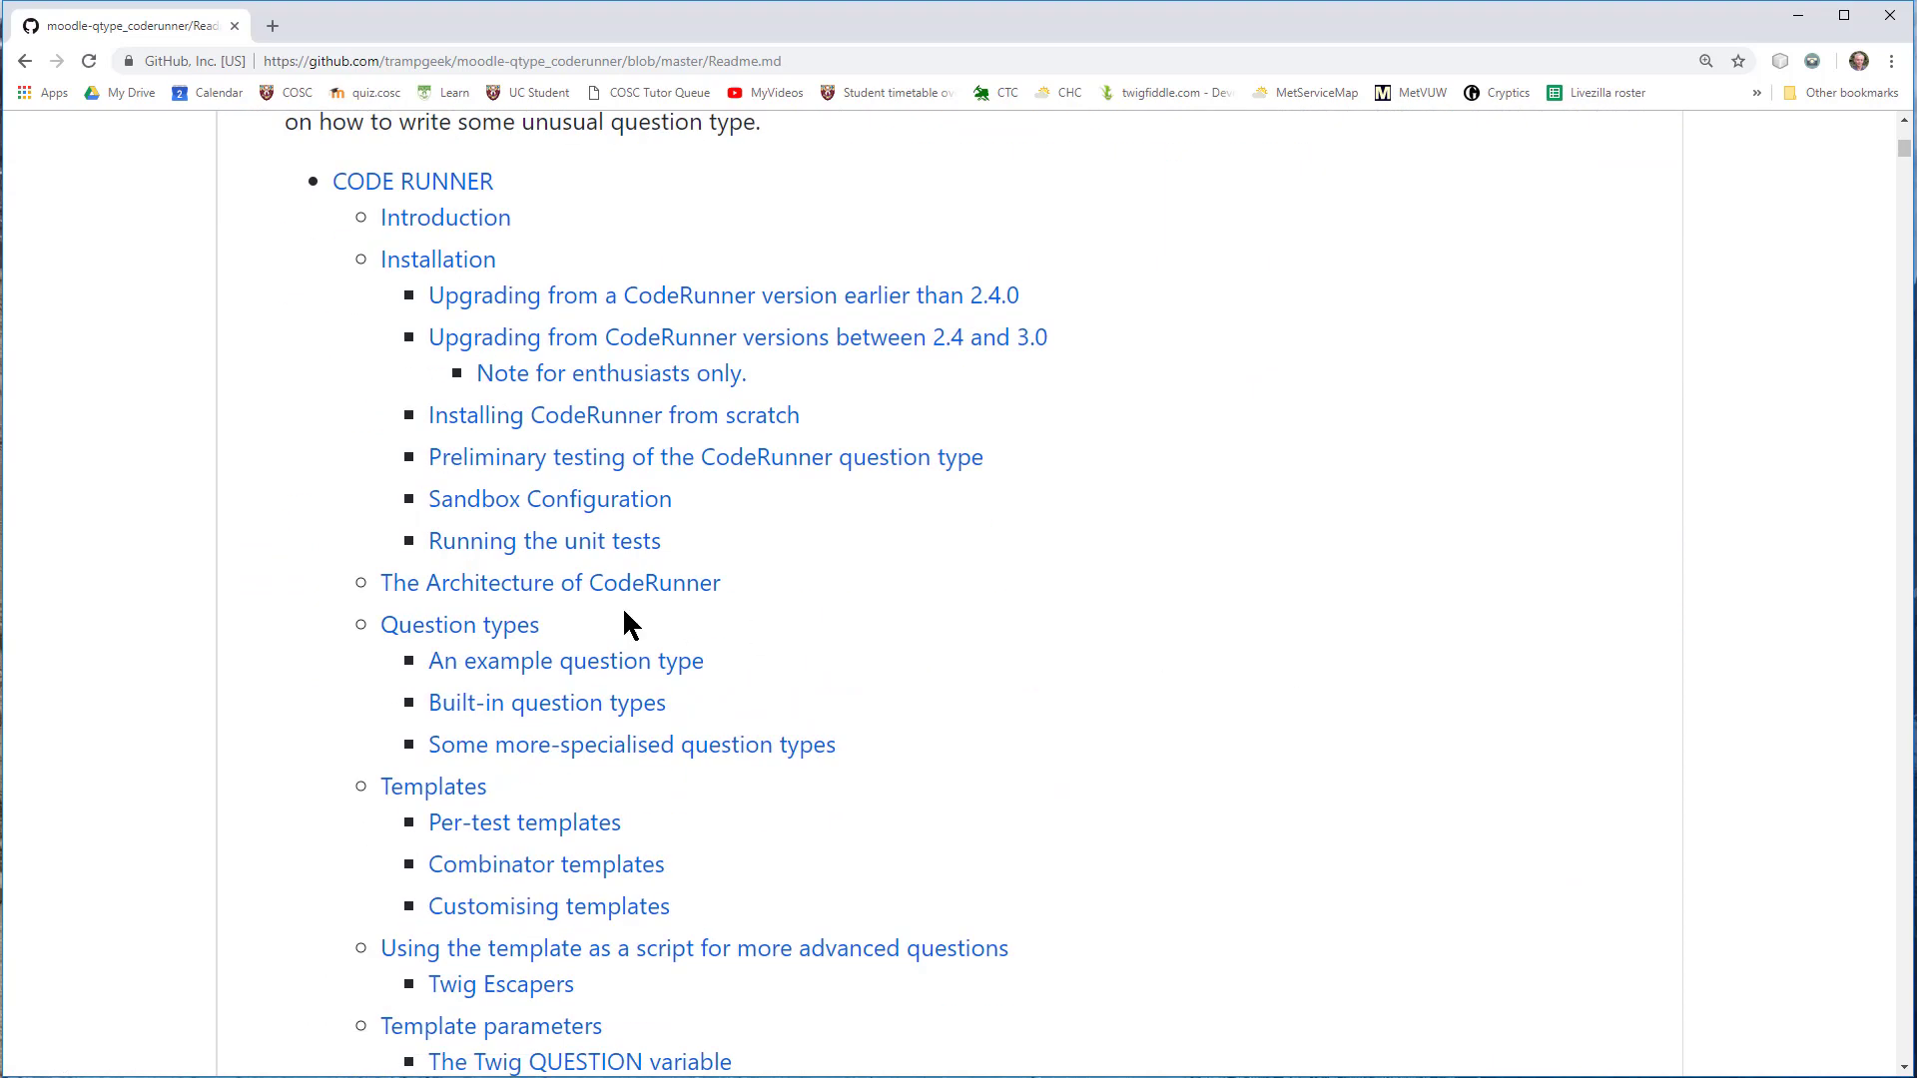
click(536, 590)
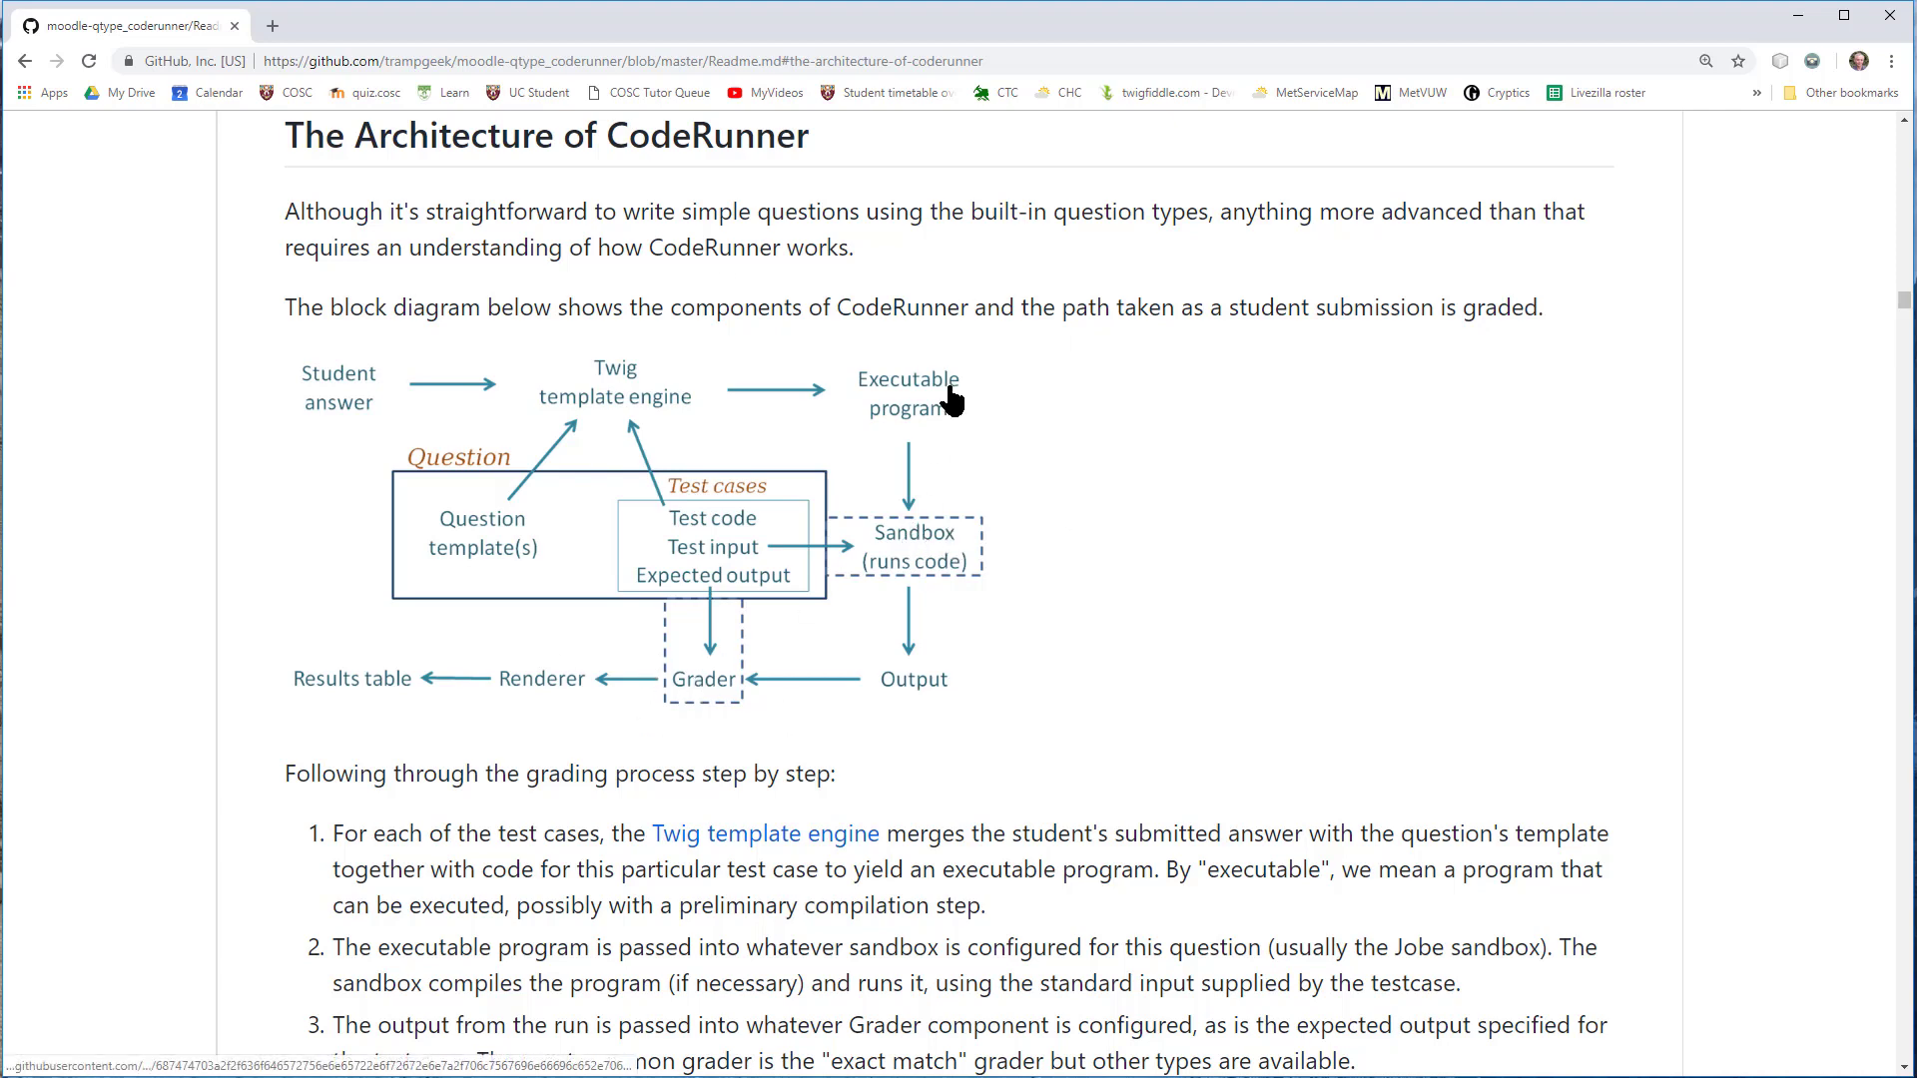
click(25, 61)
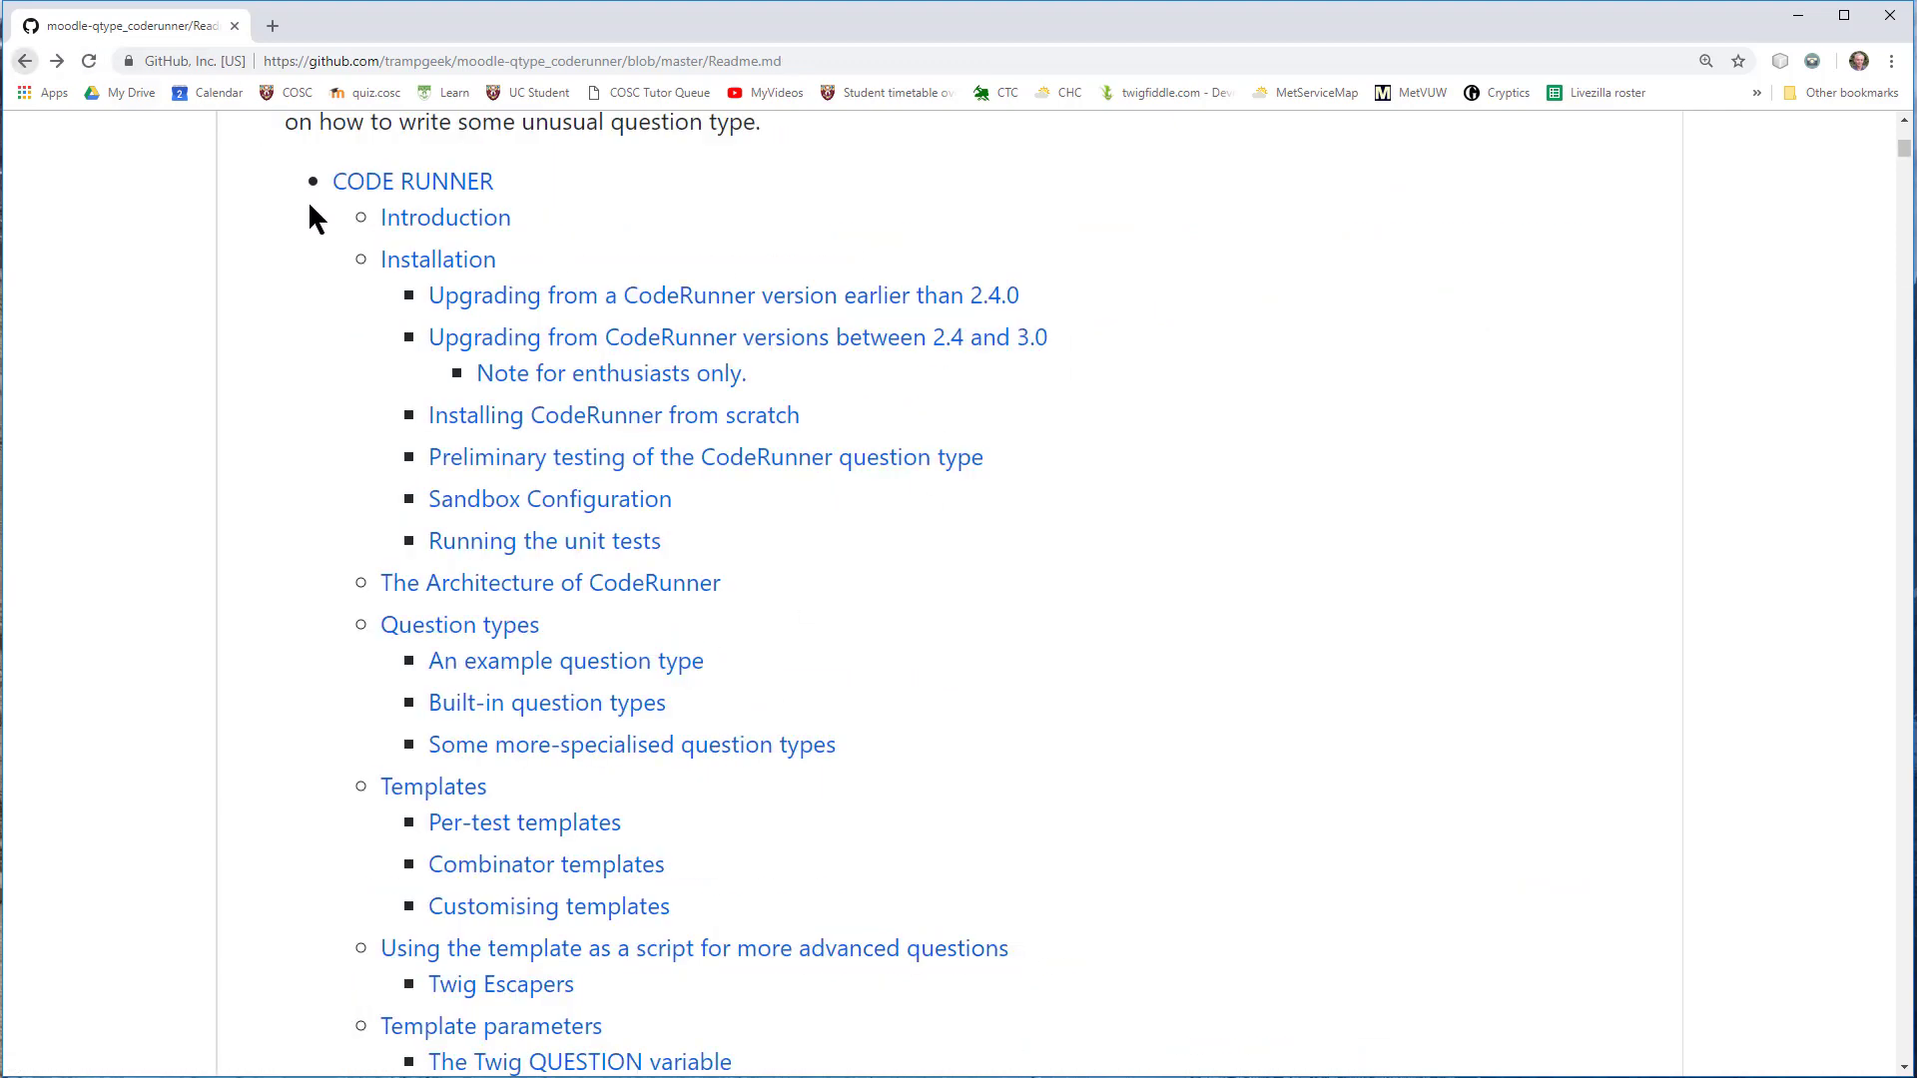
click(25, 61)
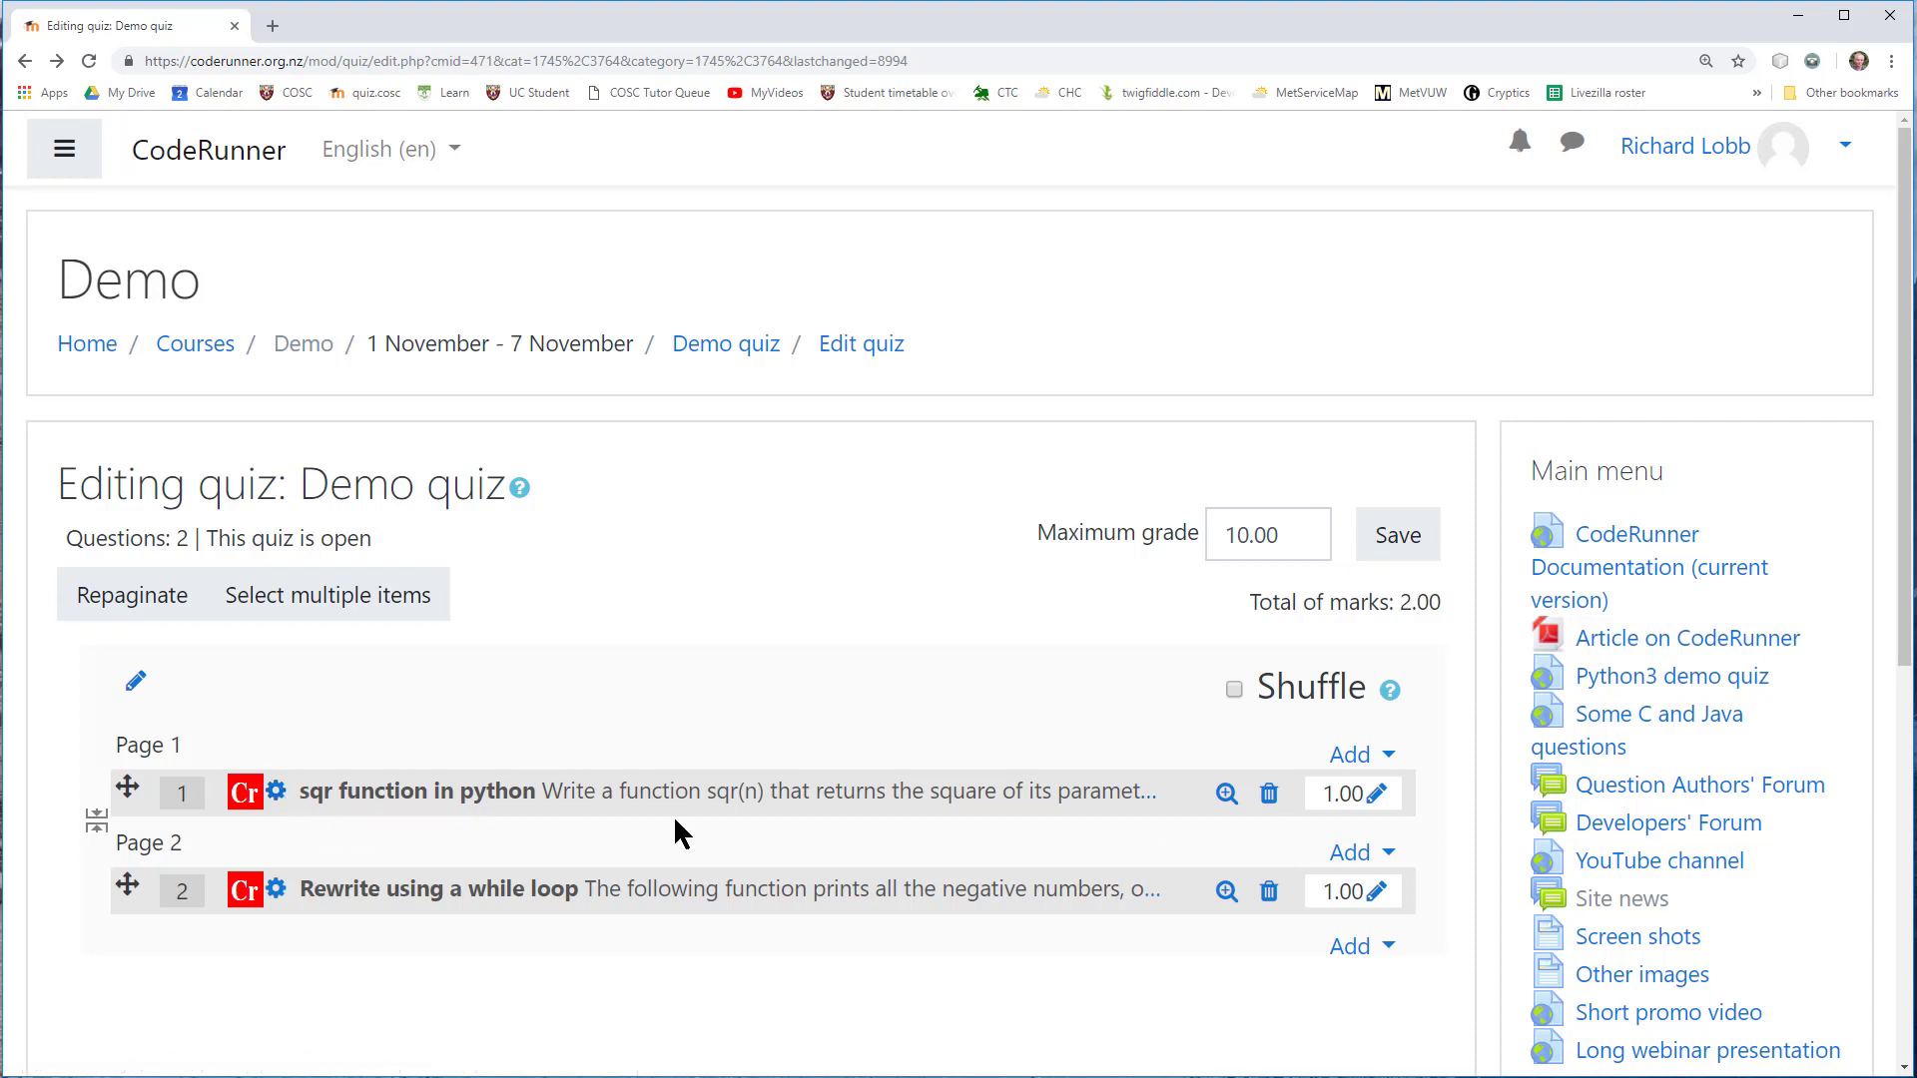
Open the settings of the "sqr function in python" question, examine the available question types, and return to the quiz
click(277, 793)
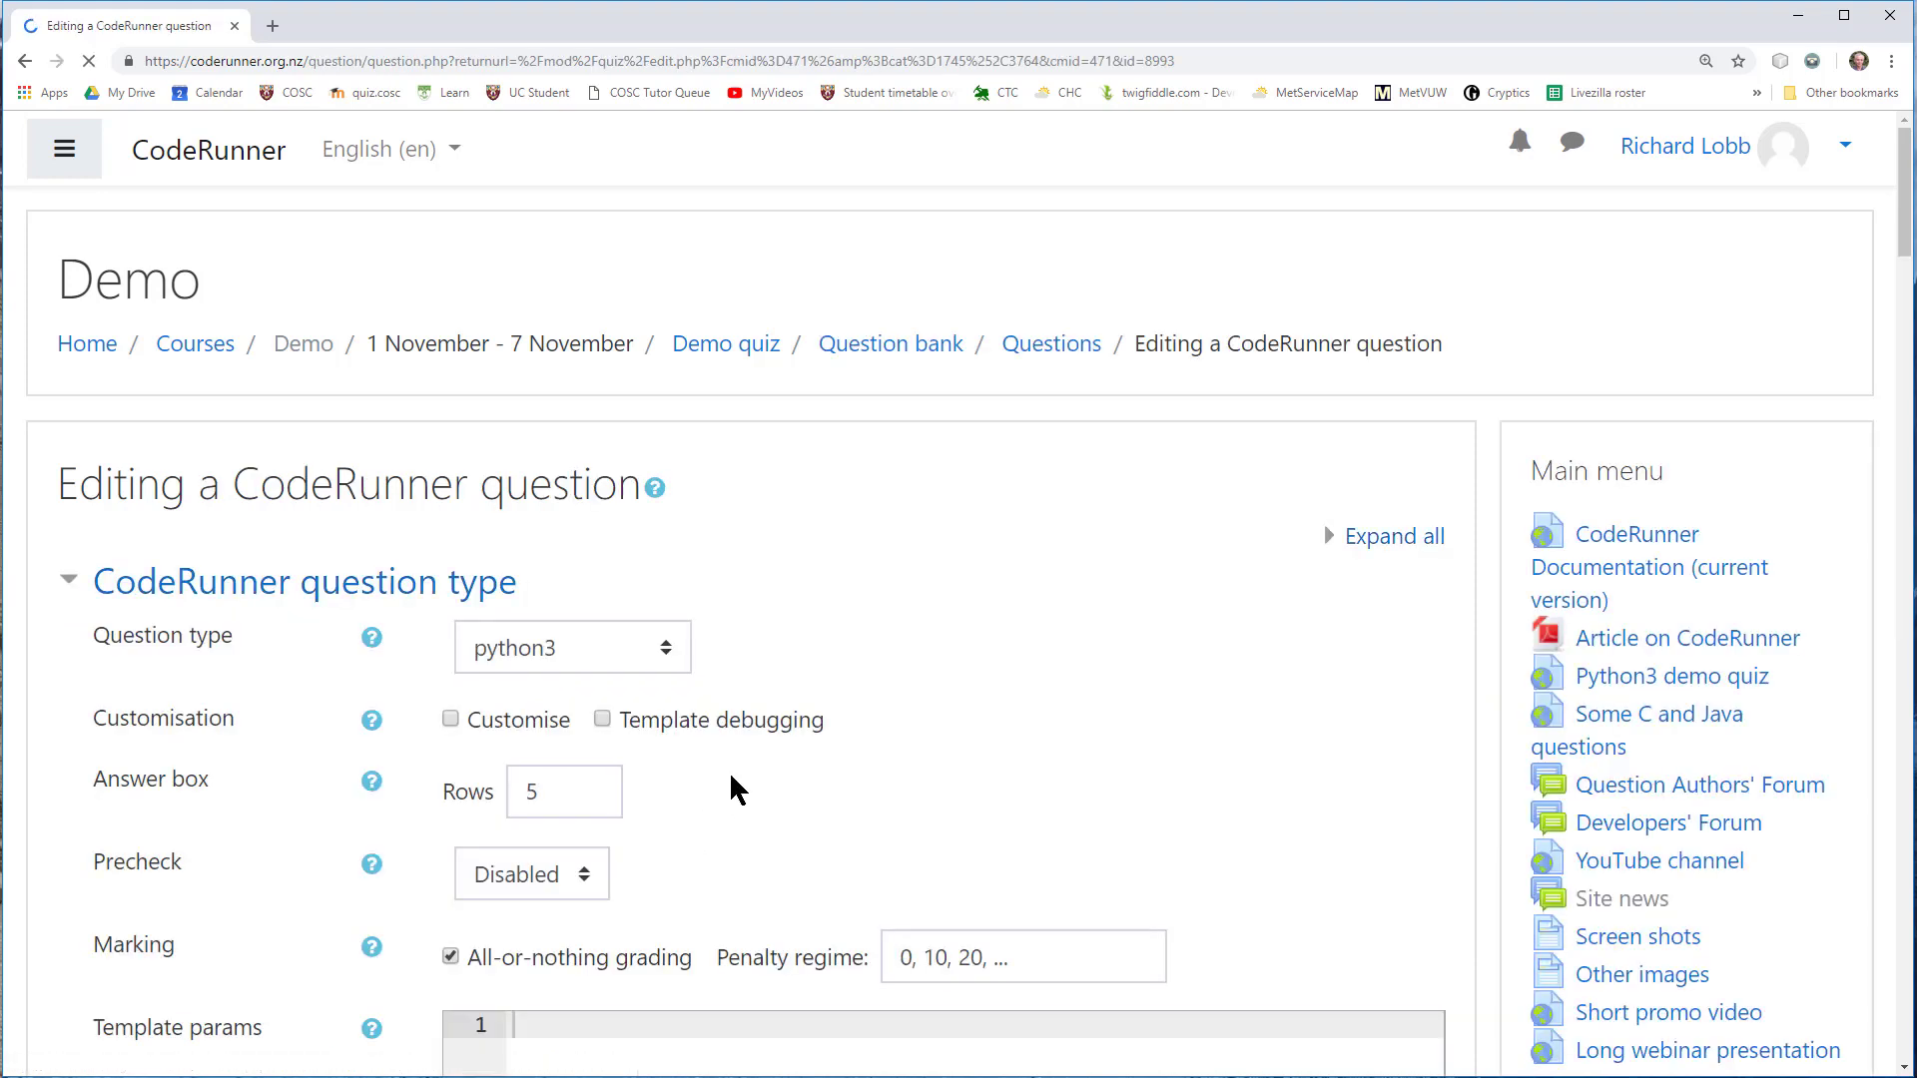
scroll(839, 666, down, 3)
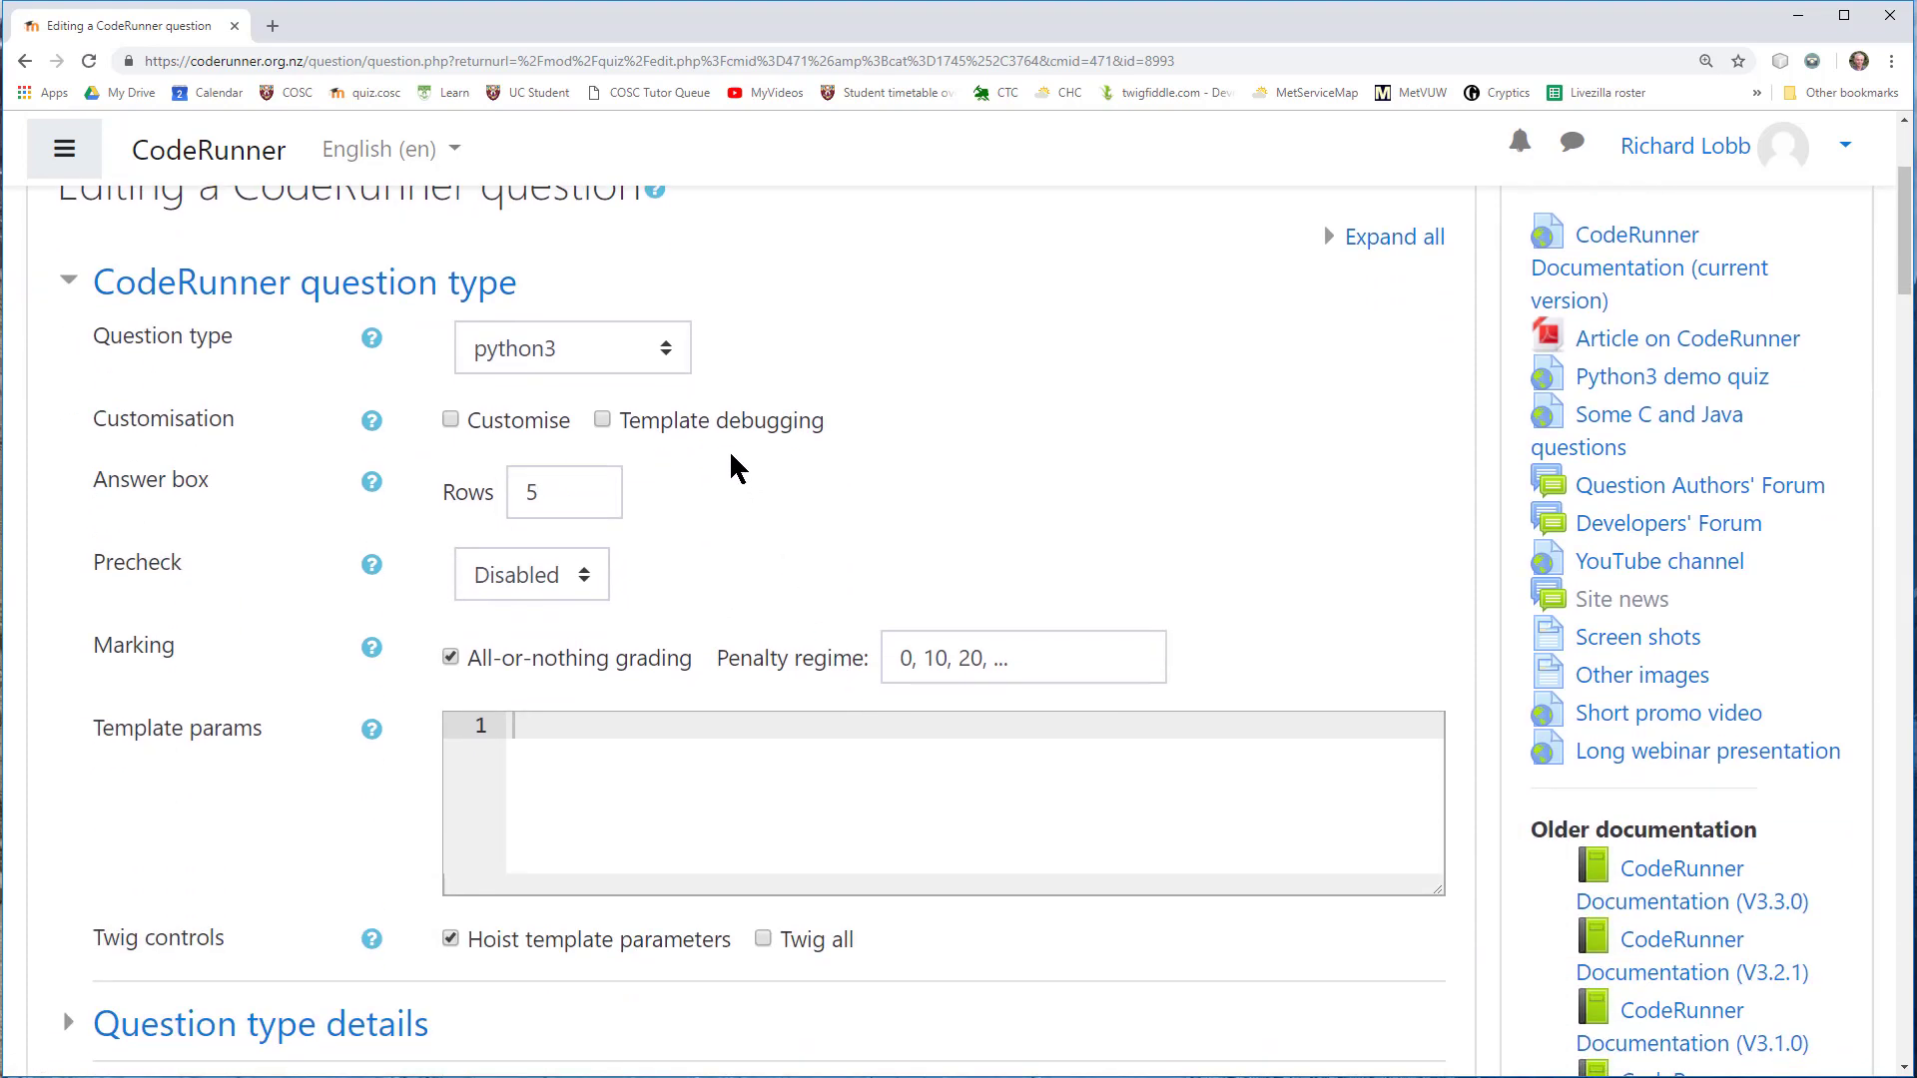
click(662, 351)
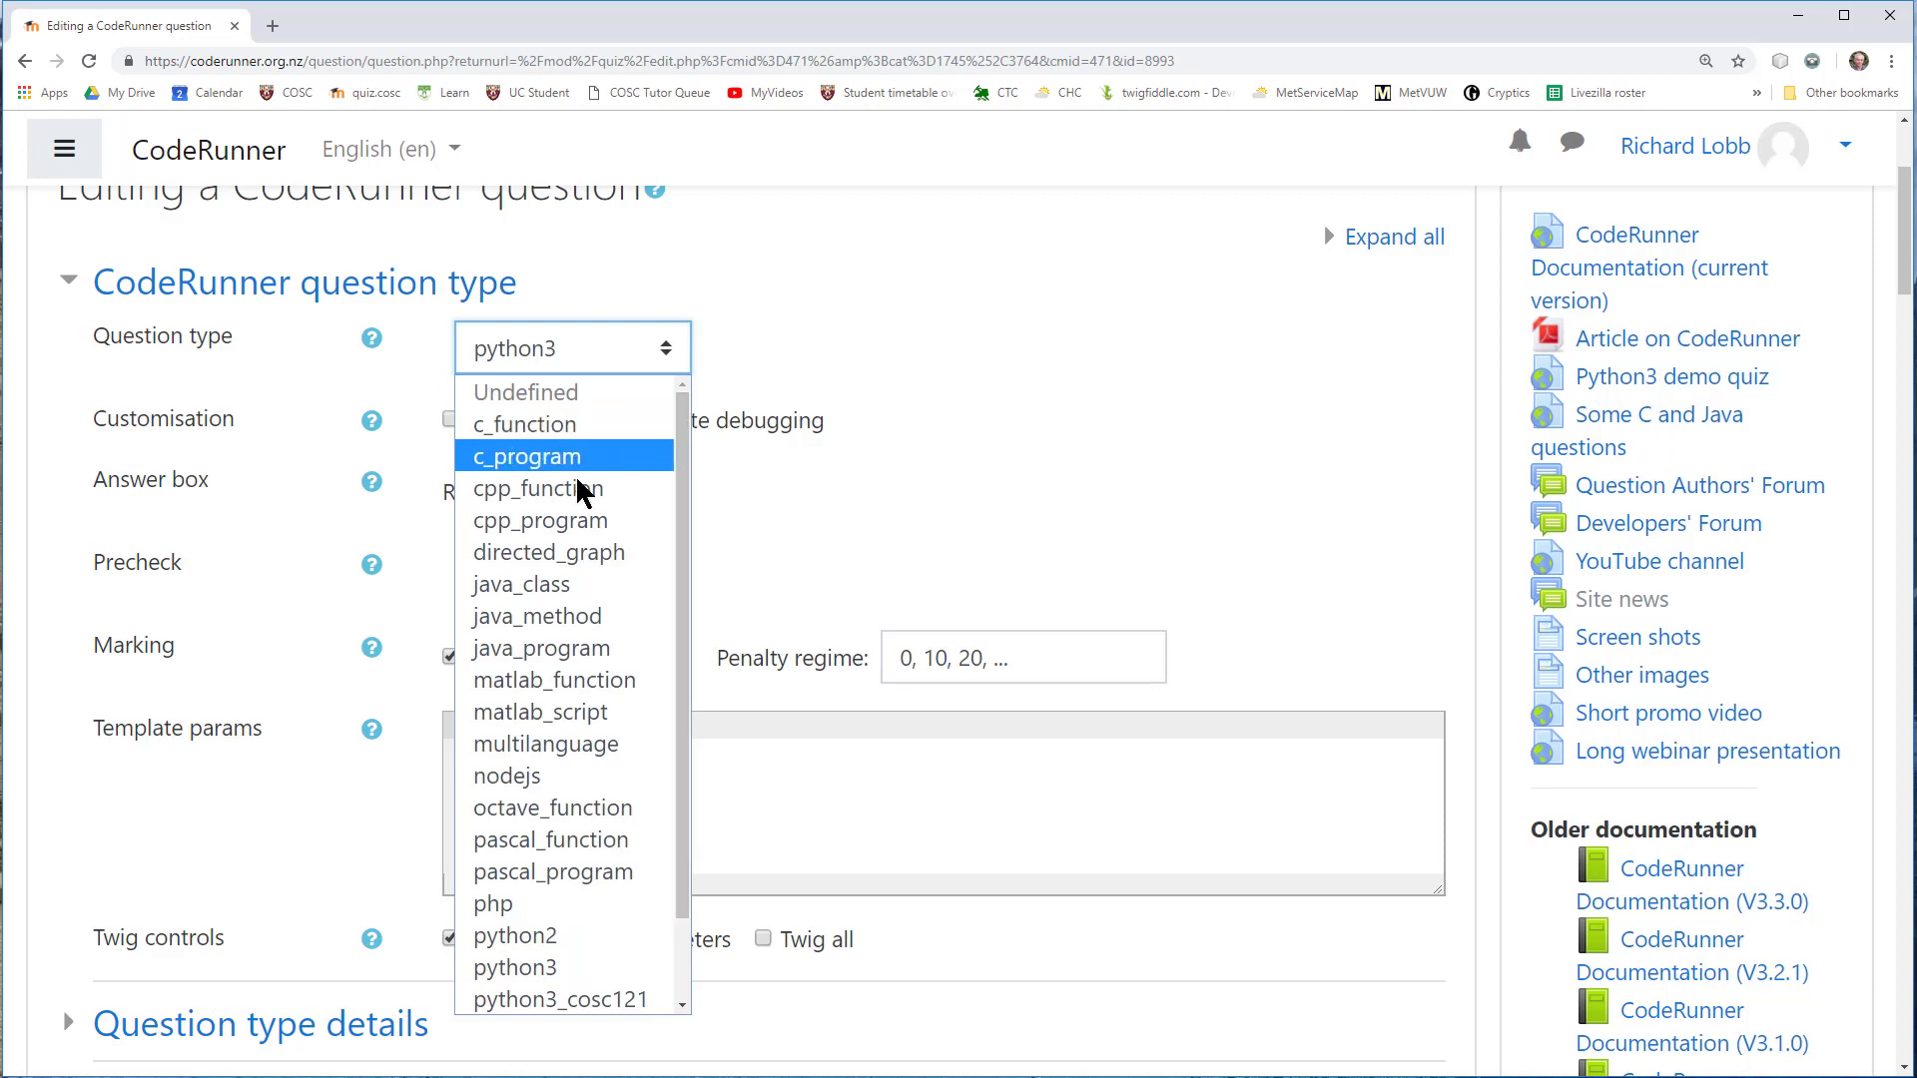
scroll(671, 504, down, 1)
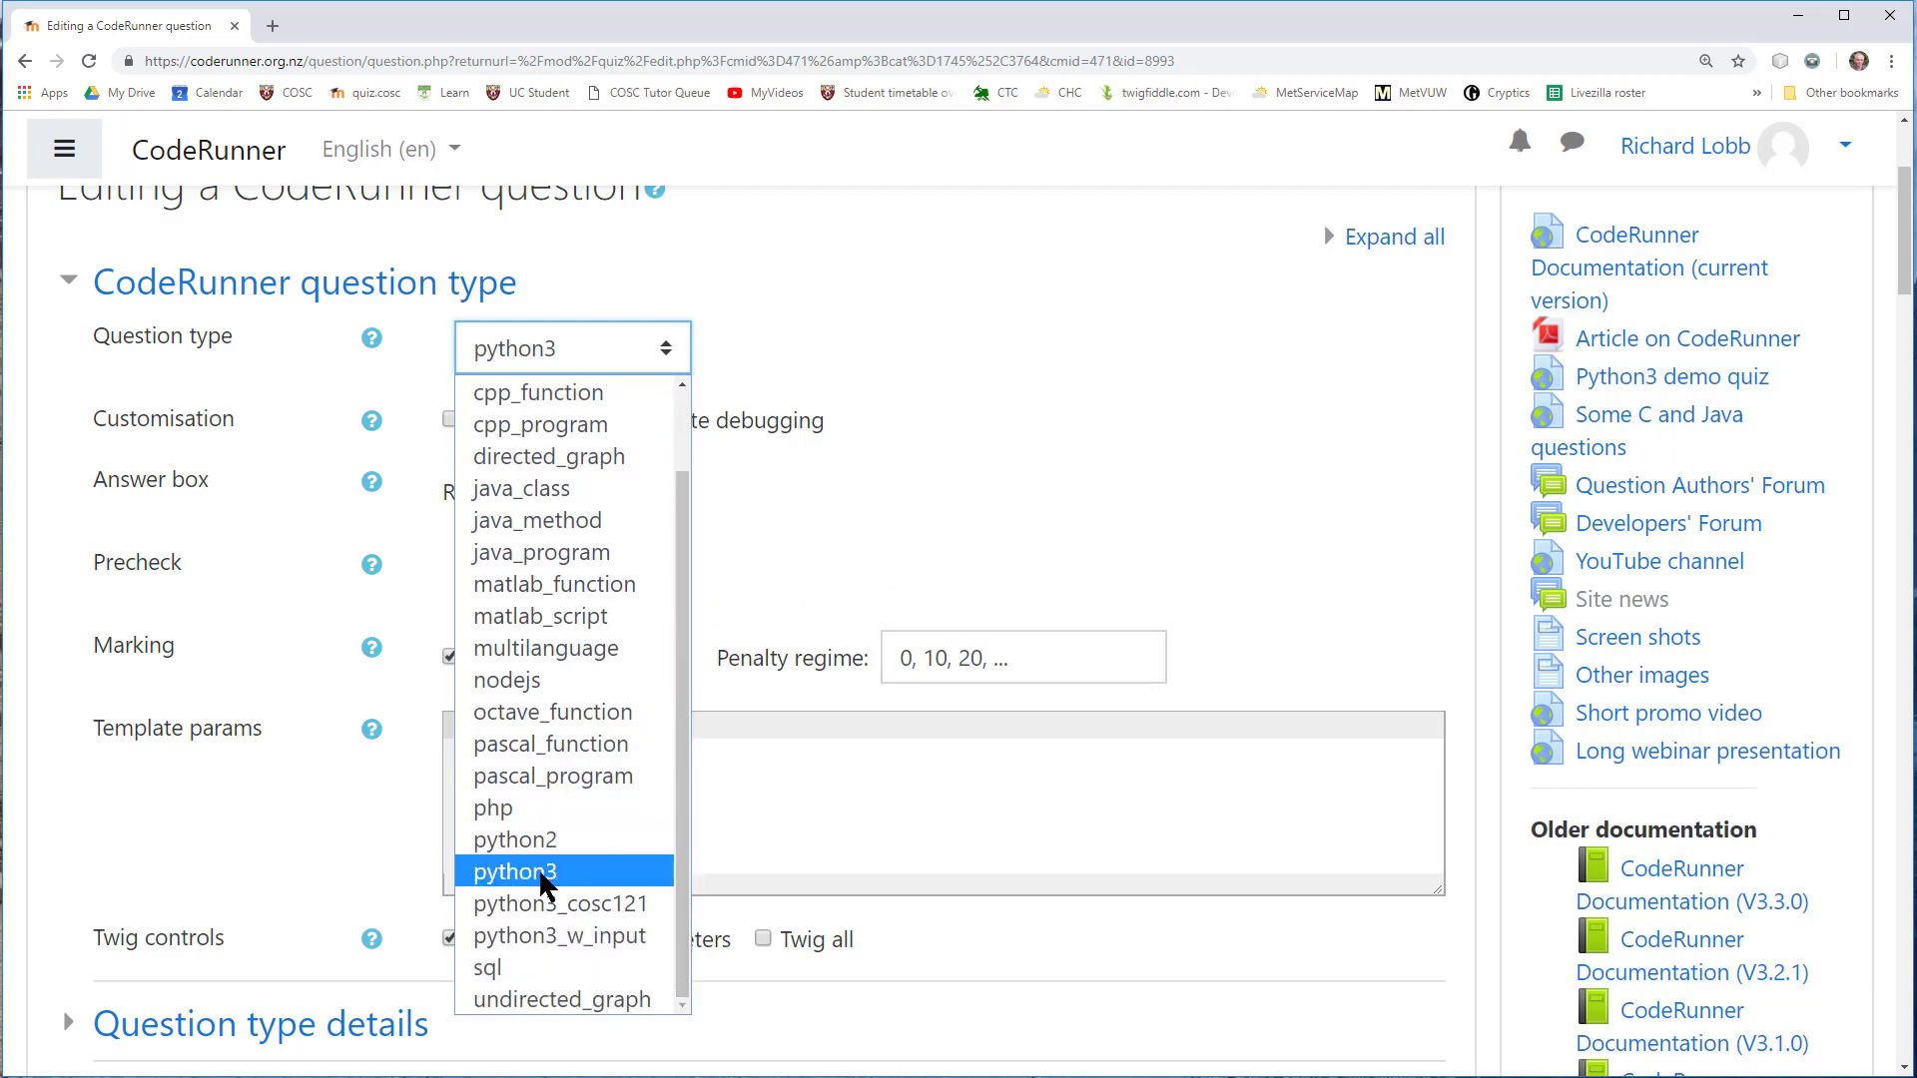
click(1039, 456)
click(572, 348)
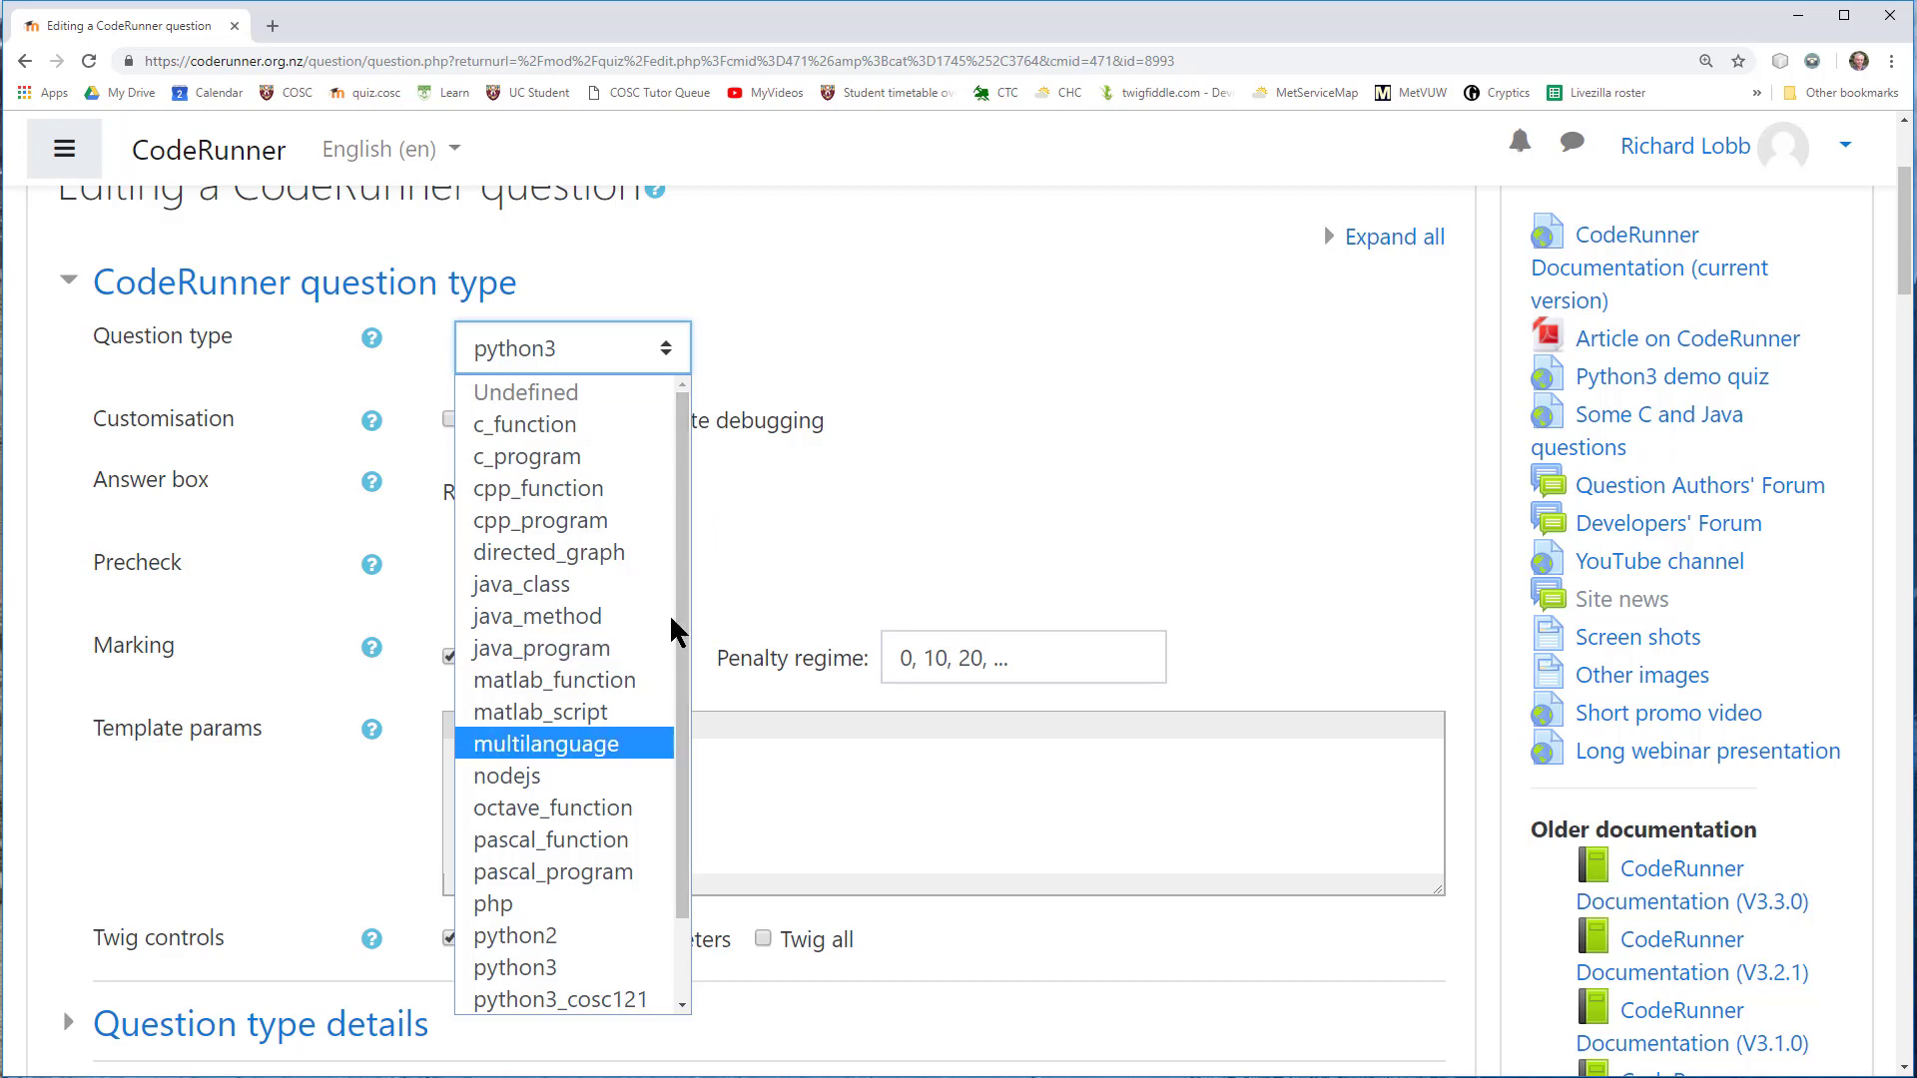
click(1098, 571)
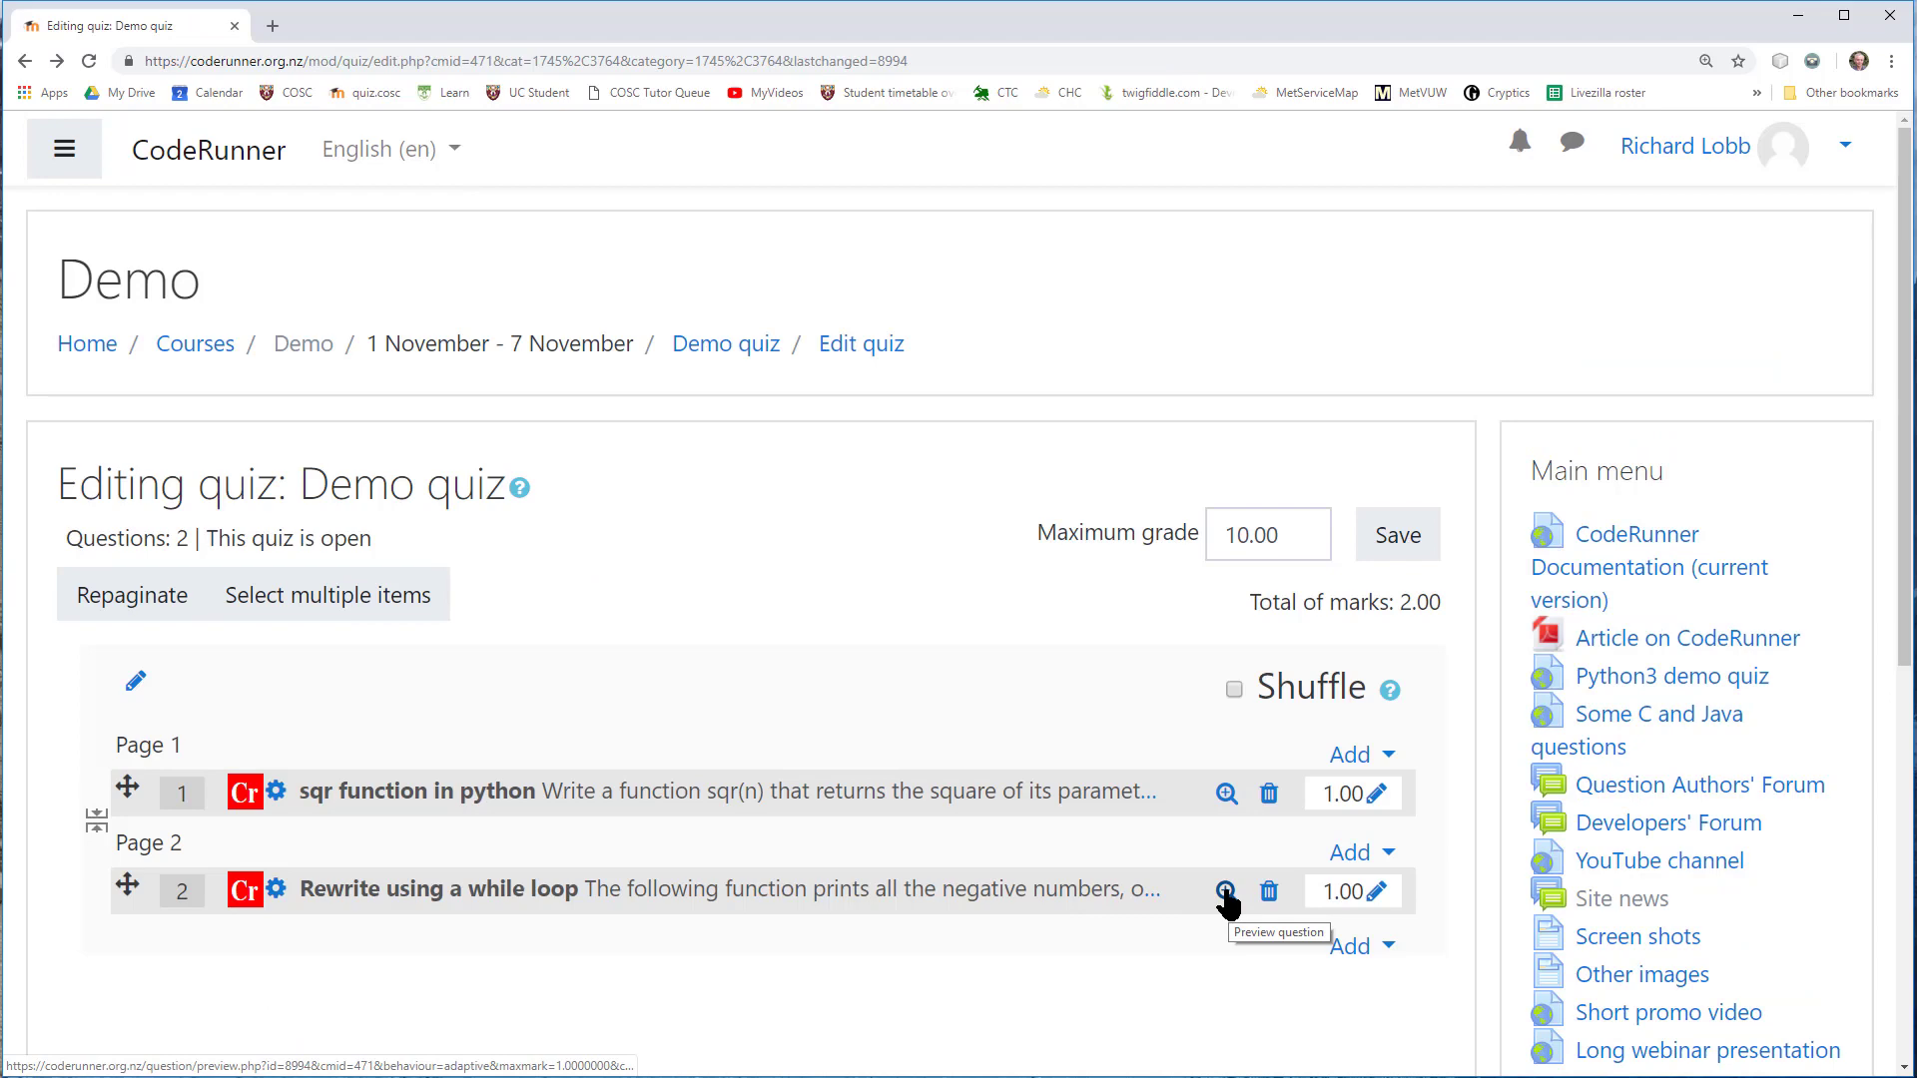
Preview the "Rewrite using a while loop" question in an enlarged window and read its function code and instruction
click(1226, 892)
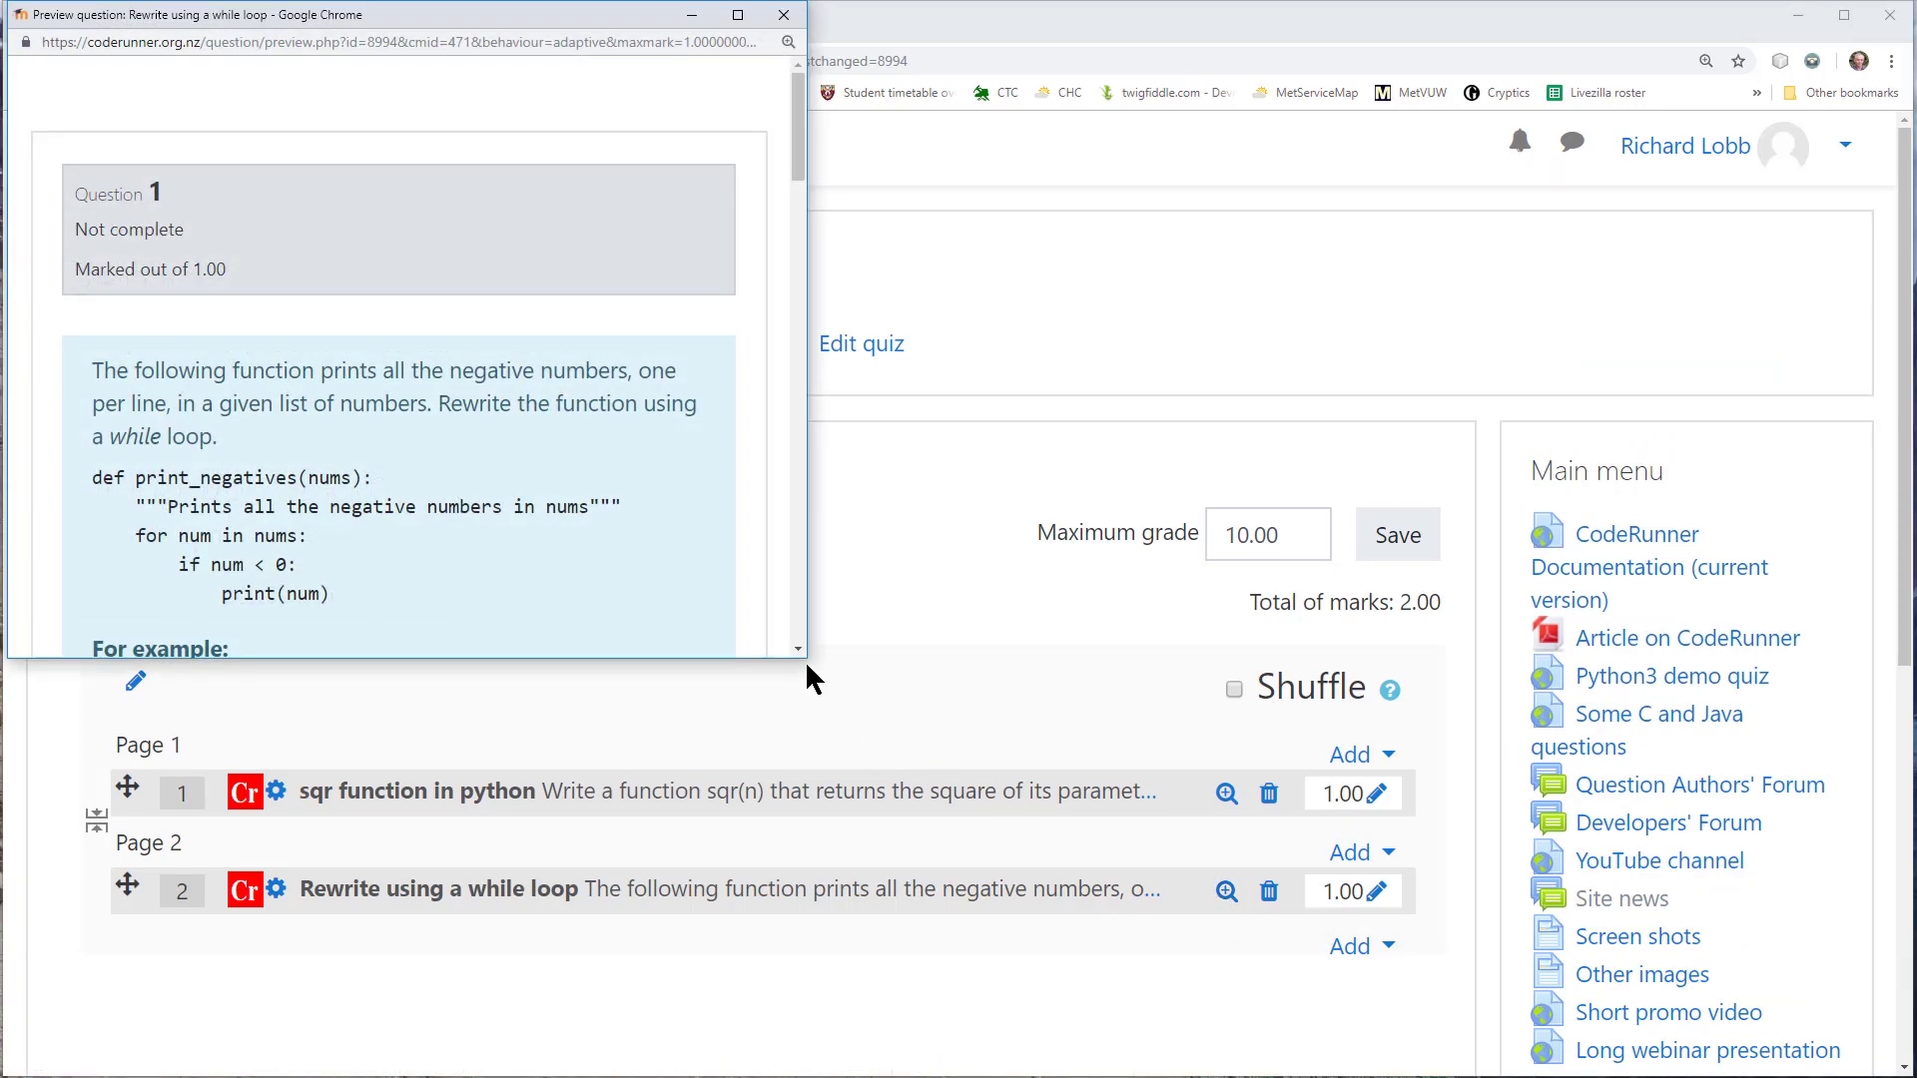
drag(809, 666, 1007, 1076)
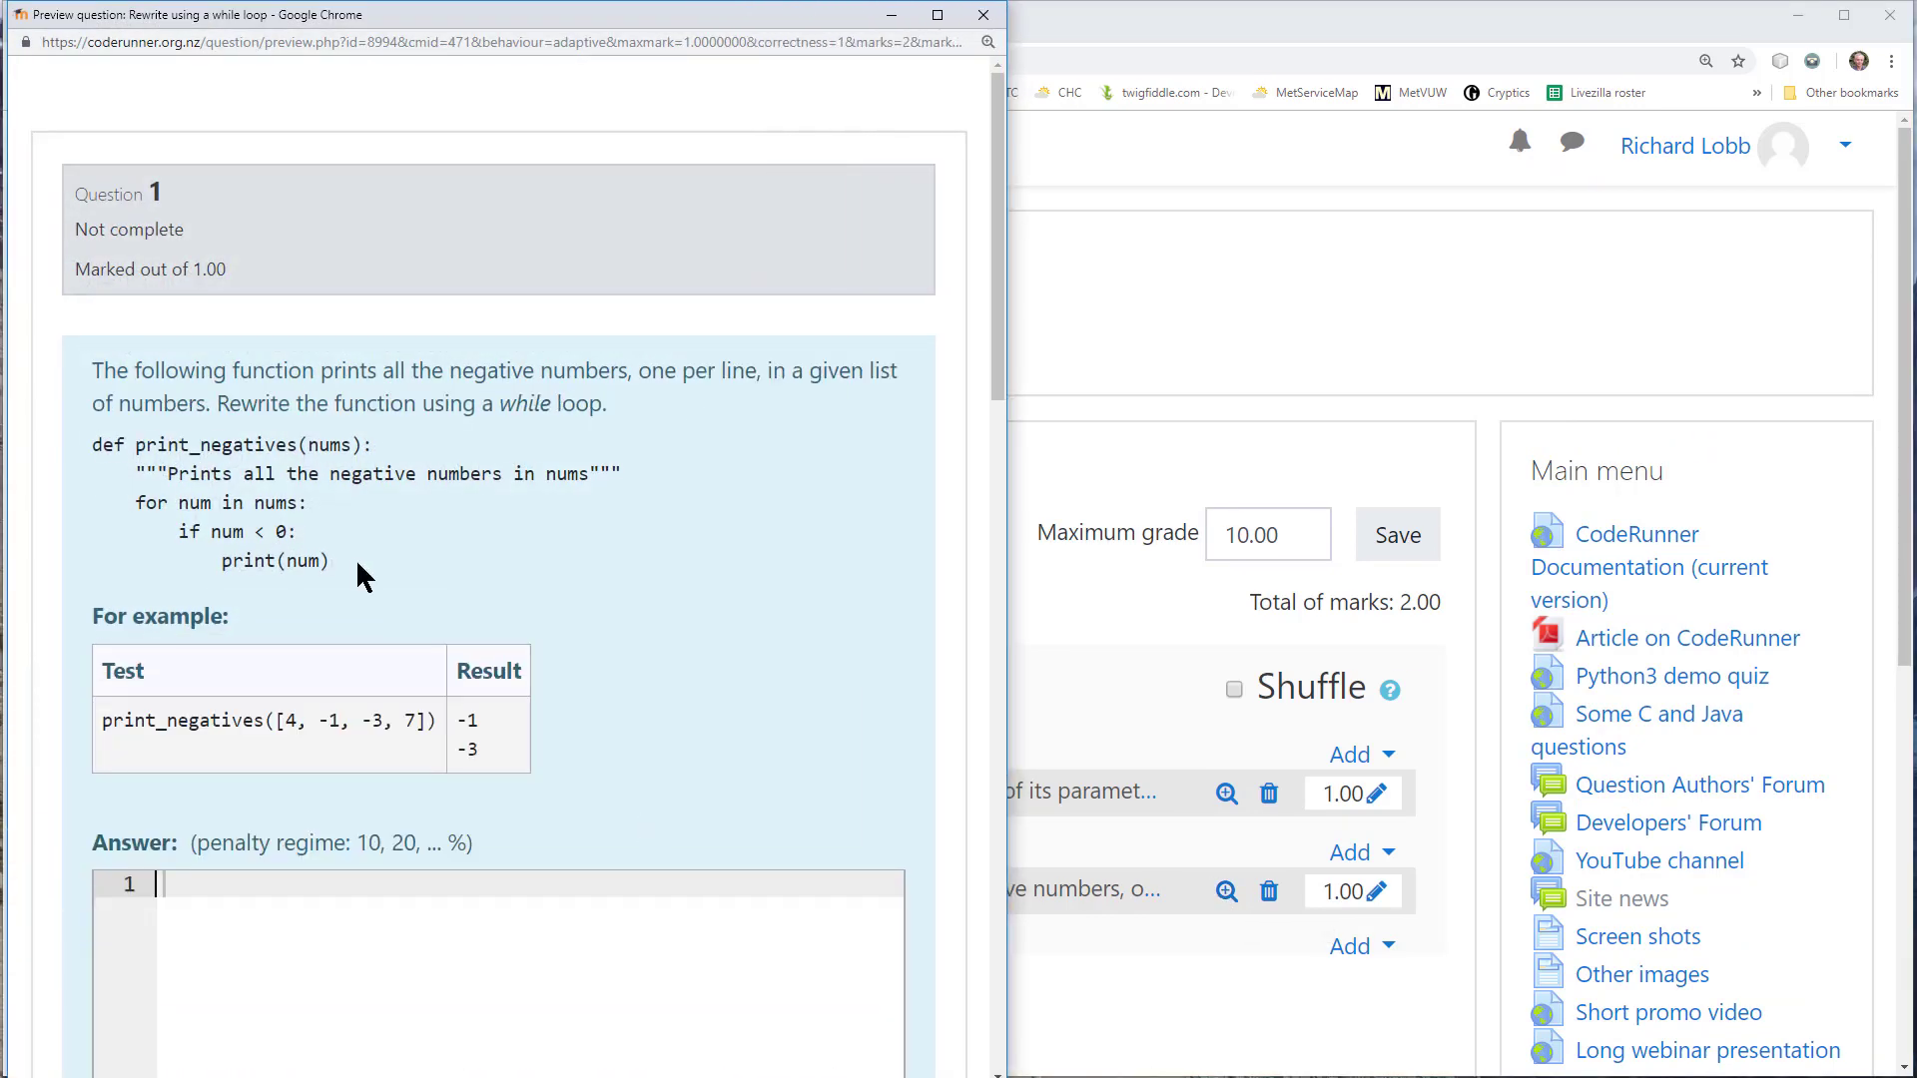
drag(358, 564, 78, 455)
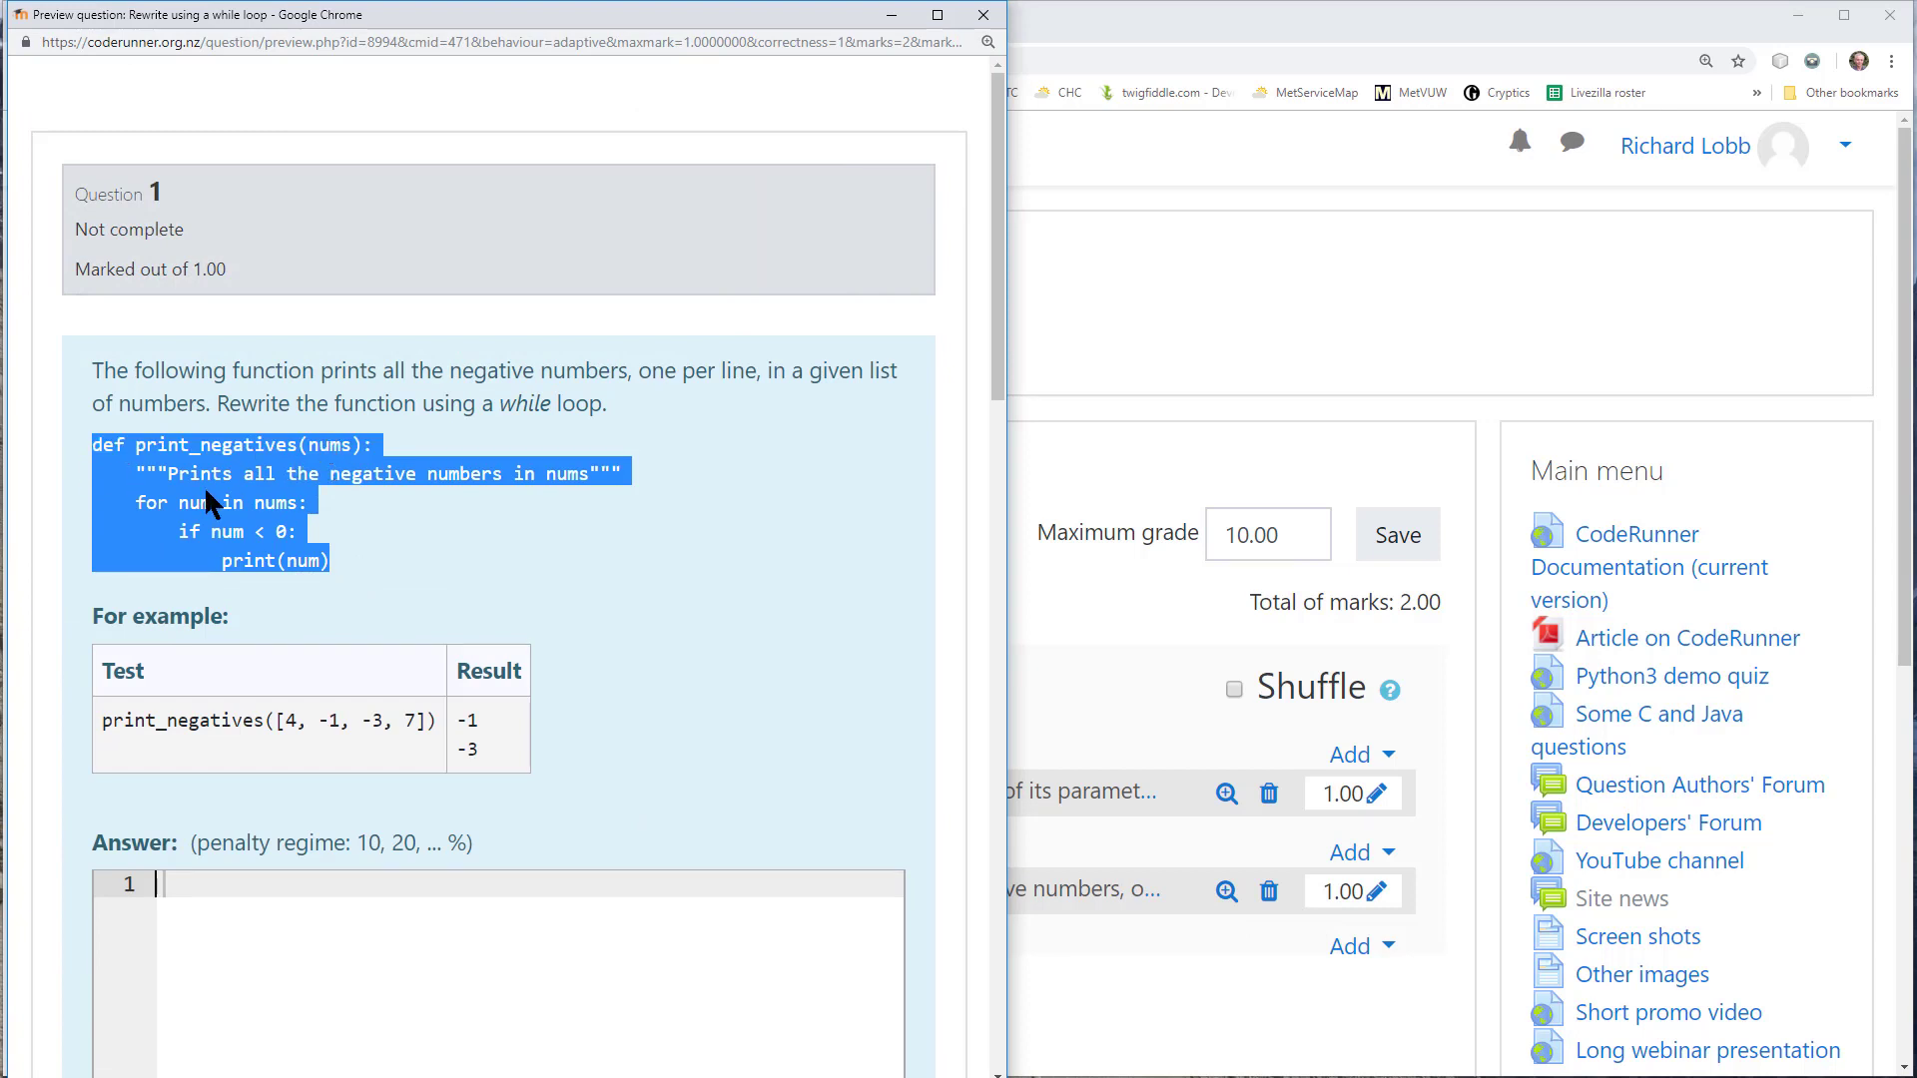
click(255, 413)
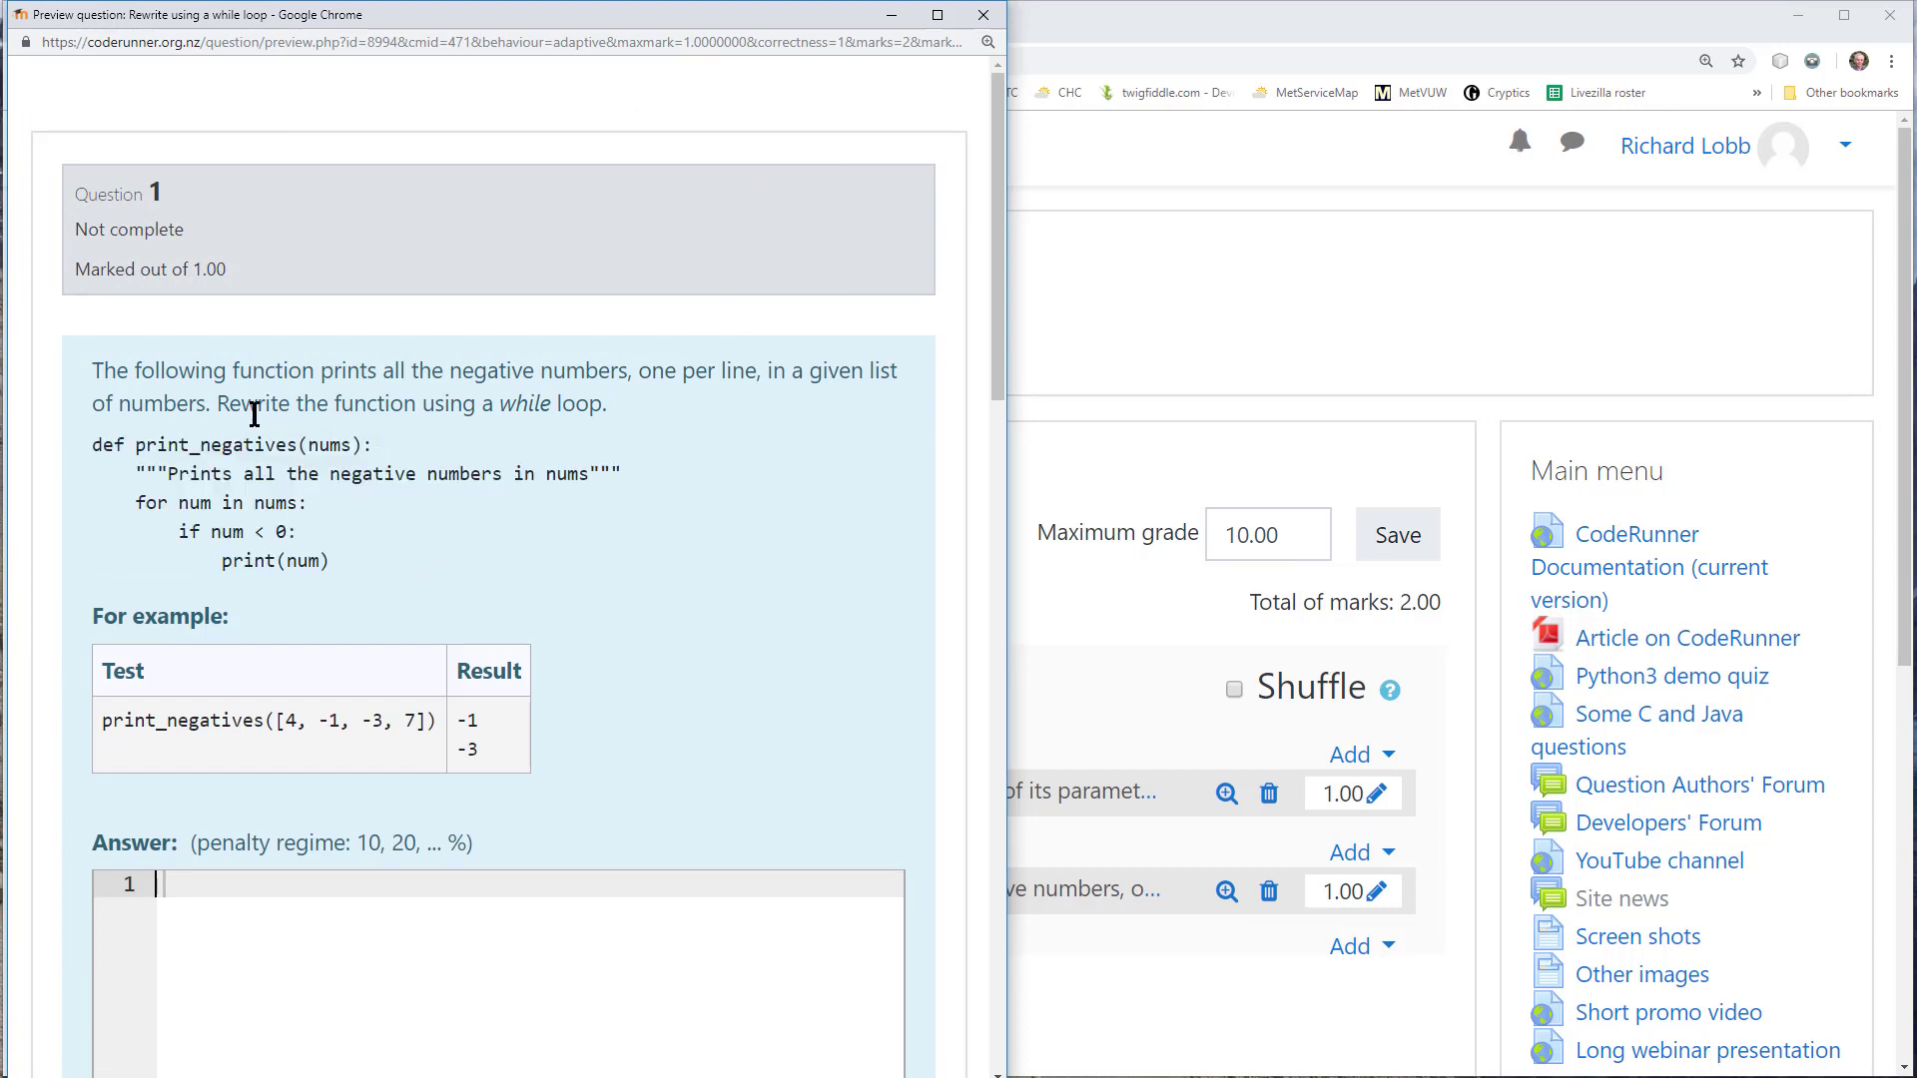
drag(221, 406, 633, 429)
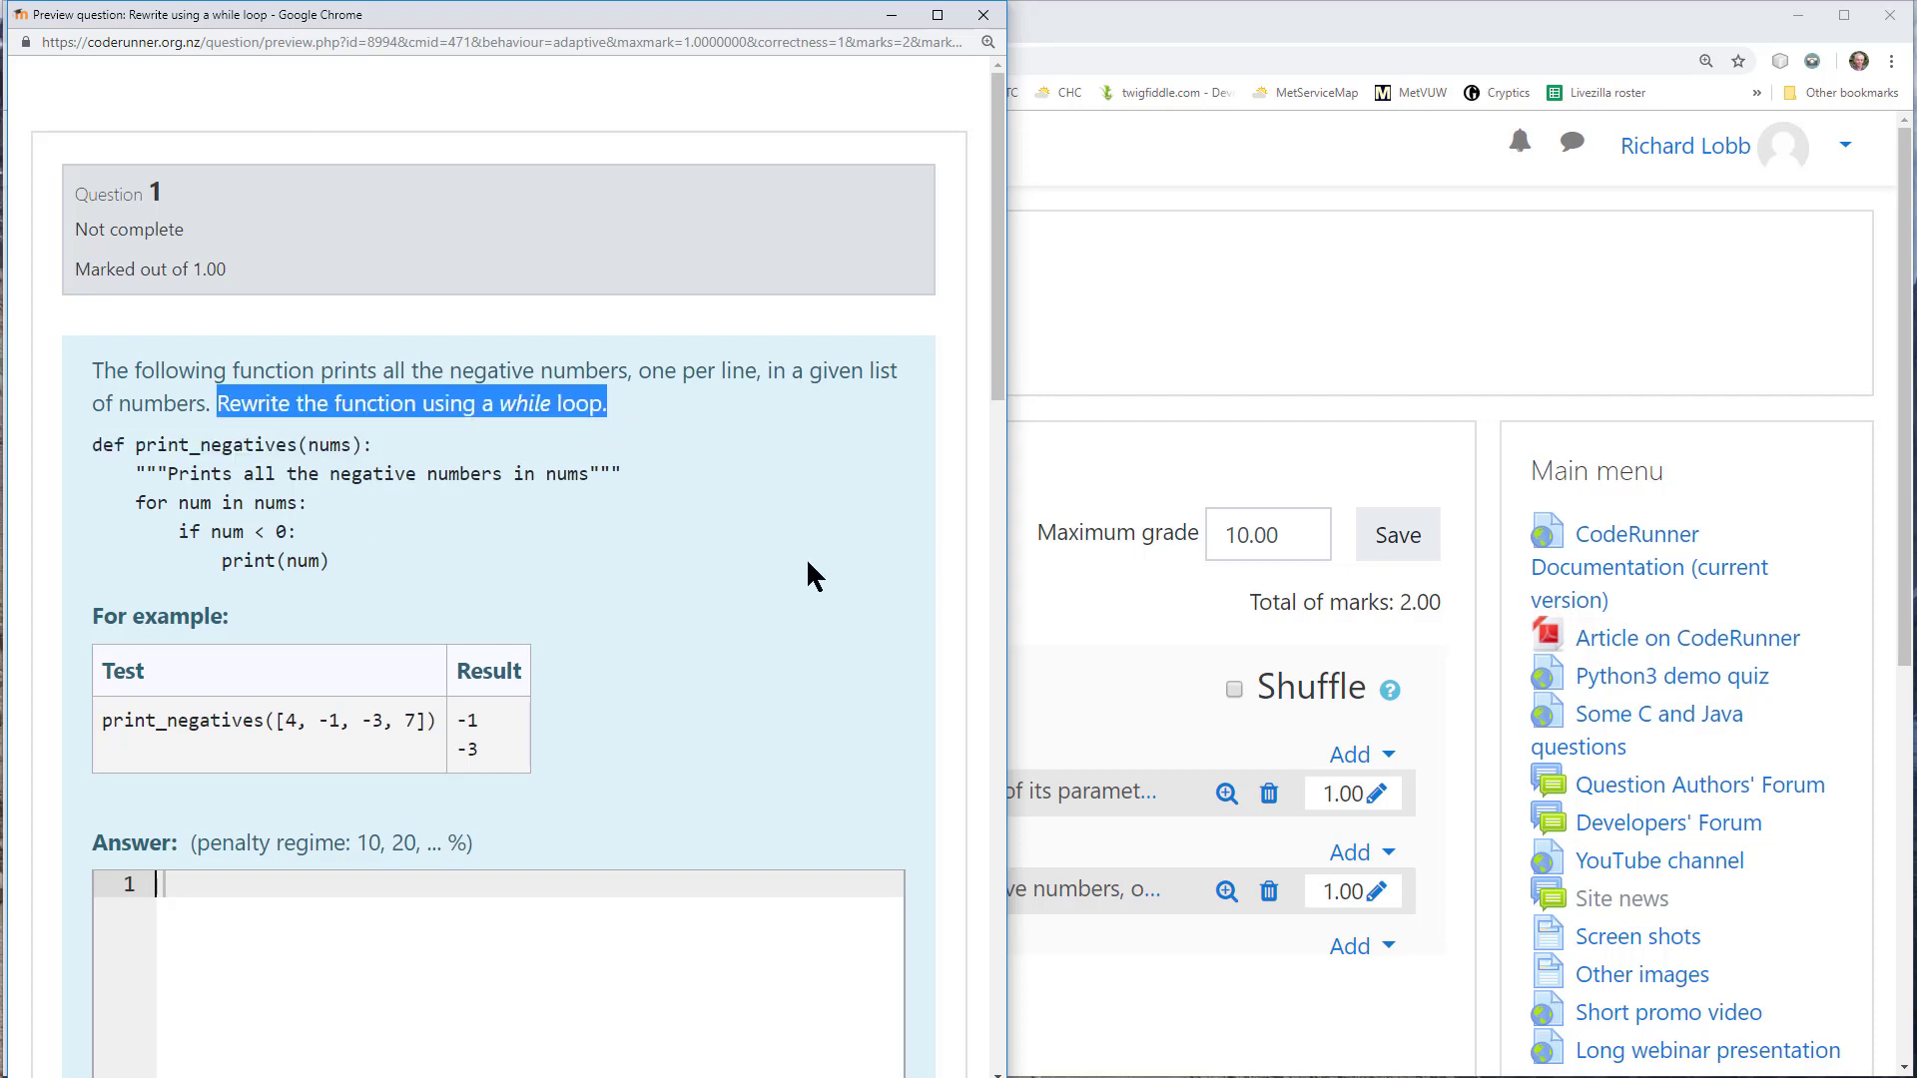
Fill in the correct response for the previewed question and check it
drag(1001, 365, 984, 599)
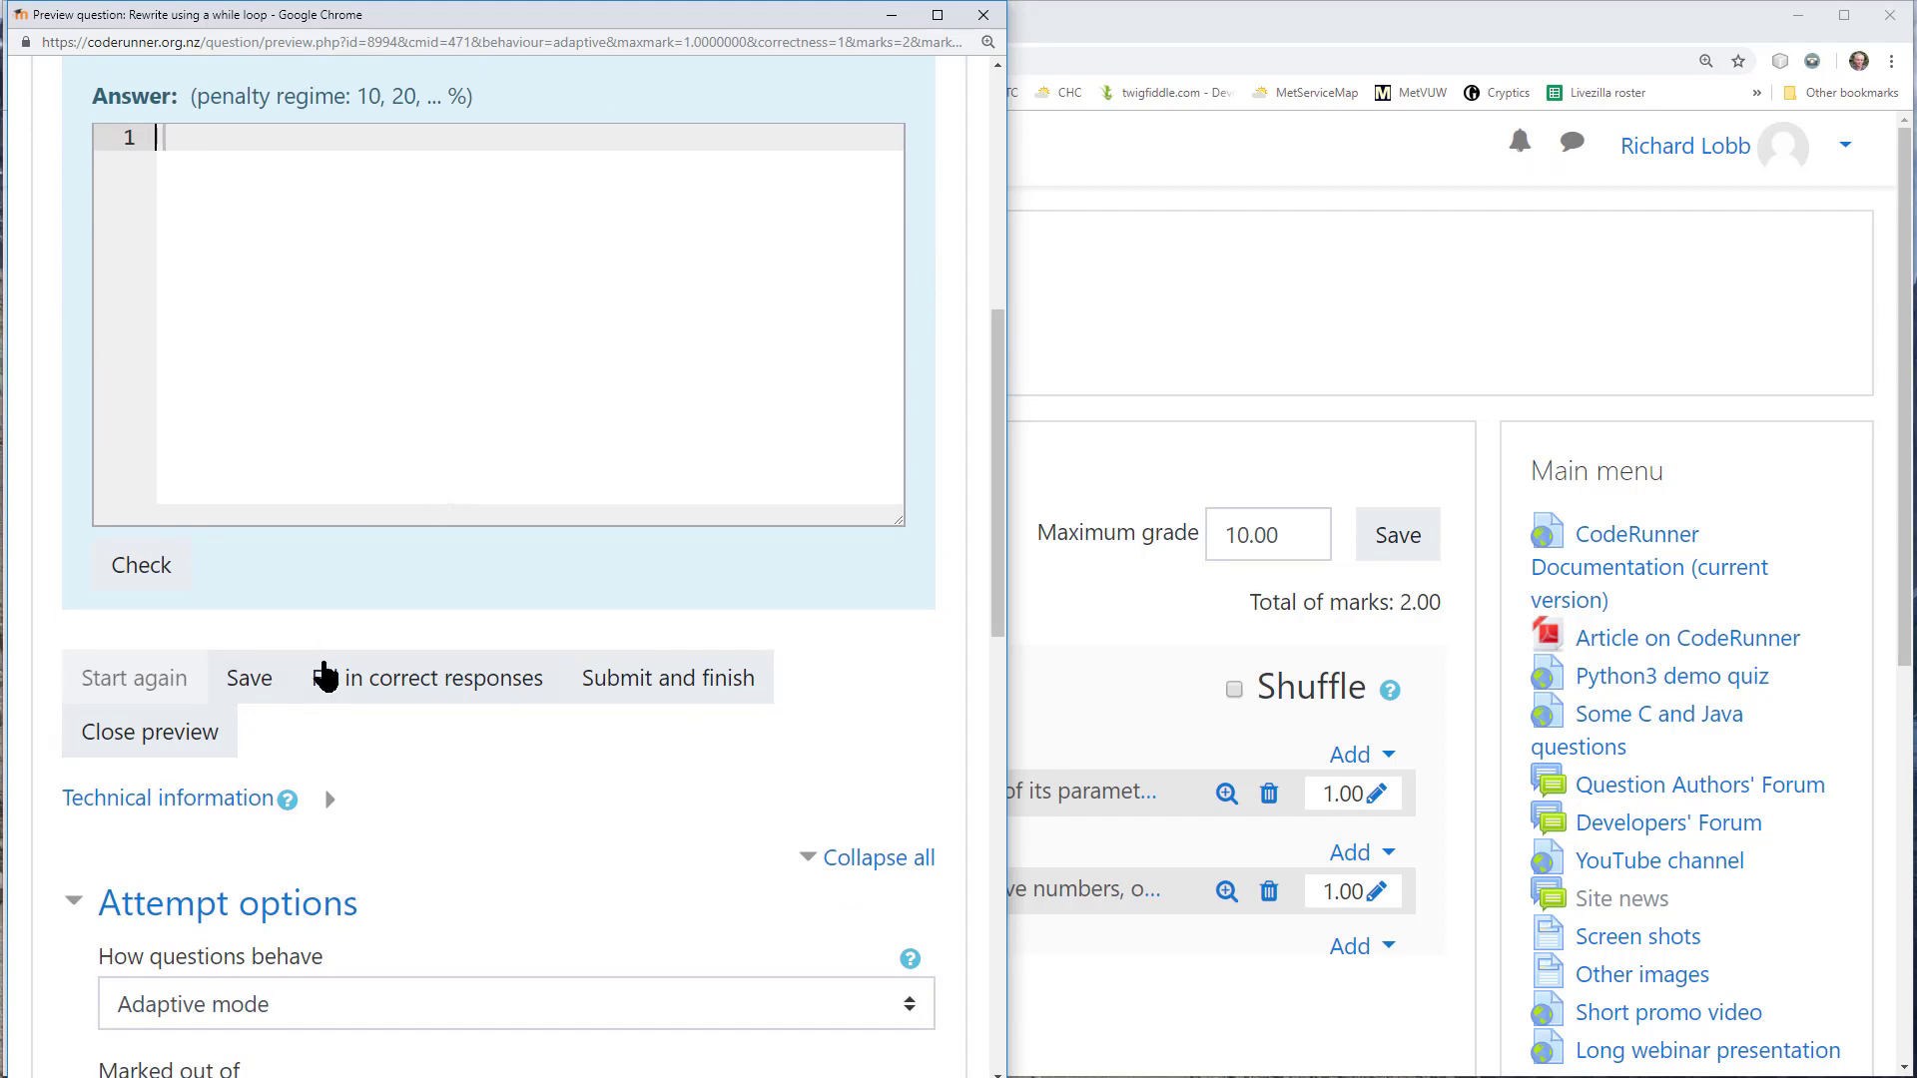
click(400, 678)
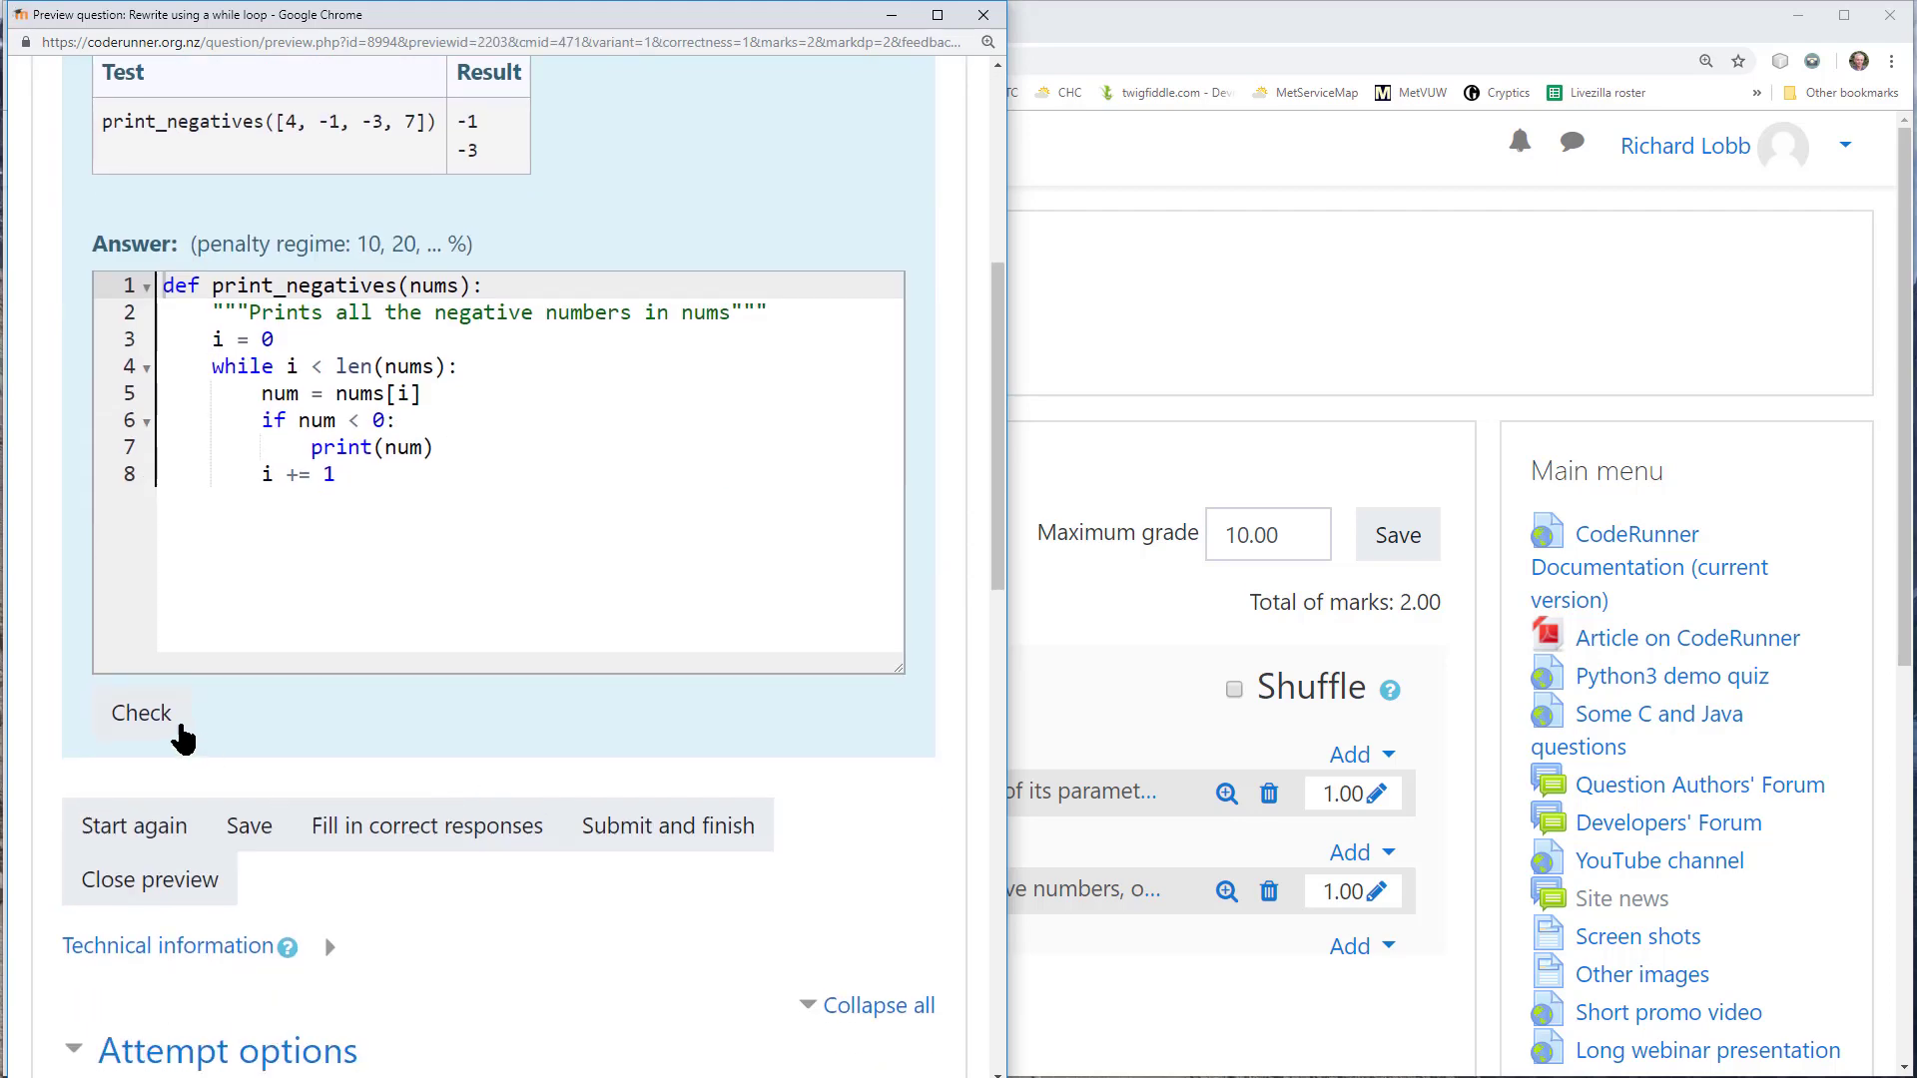
click(172, 715)
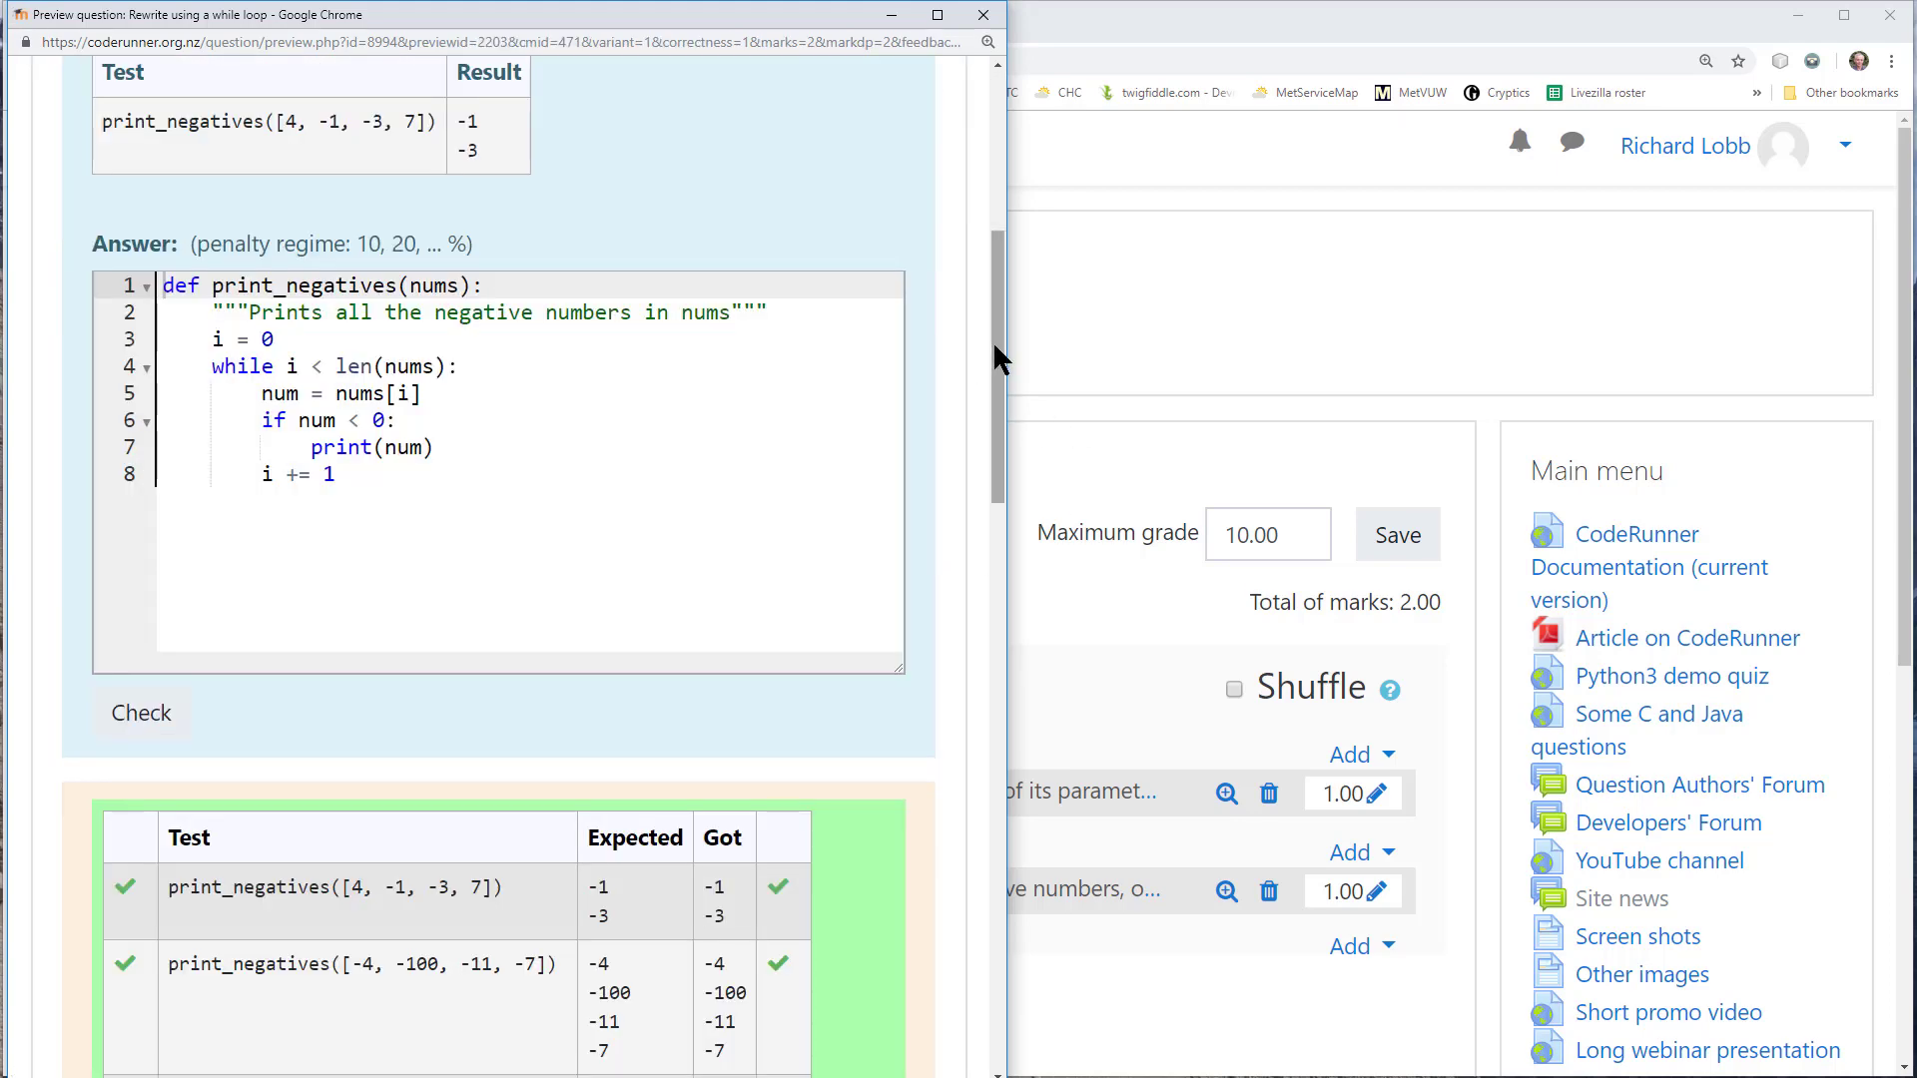
Replace the whole answer with the for-loop print_negatives function copied from the question text and check it
drag(1001, 356, 1018, 304)
scroll(969, 308, up, 2)
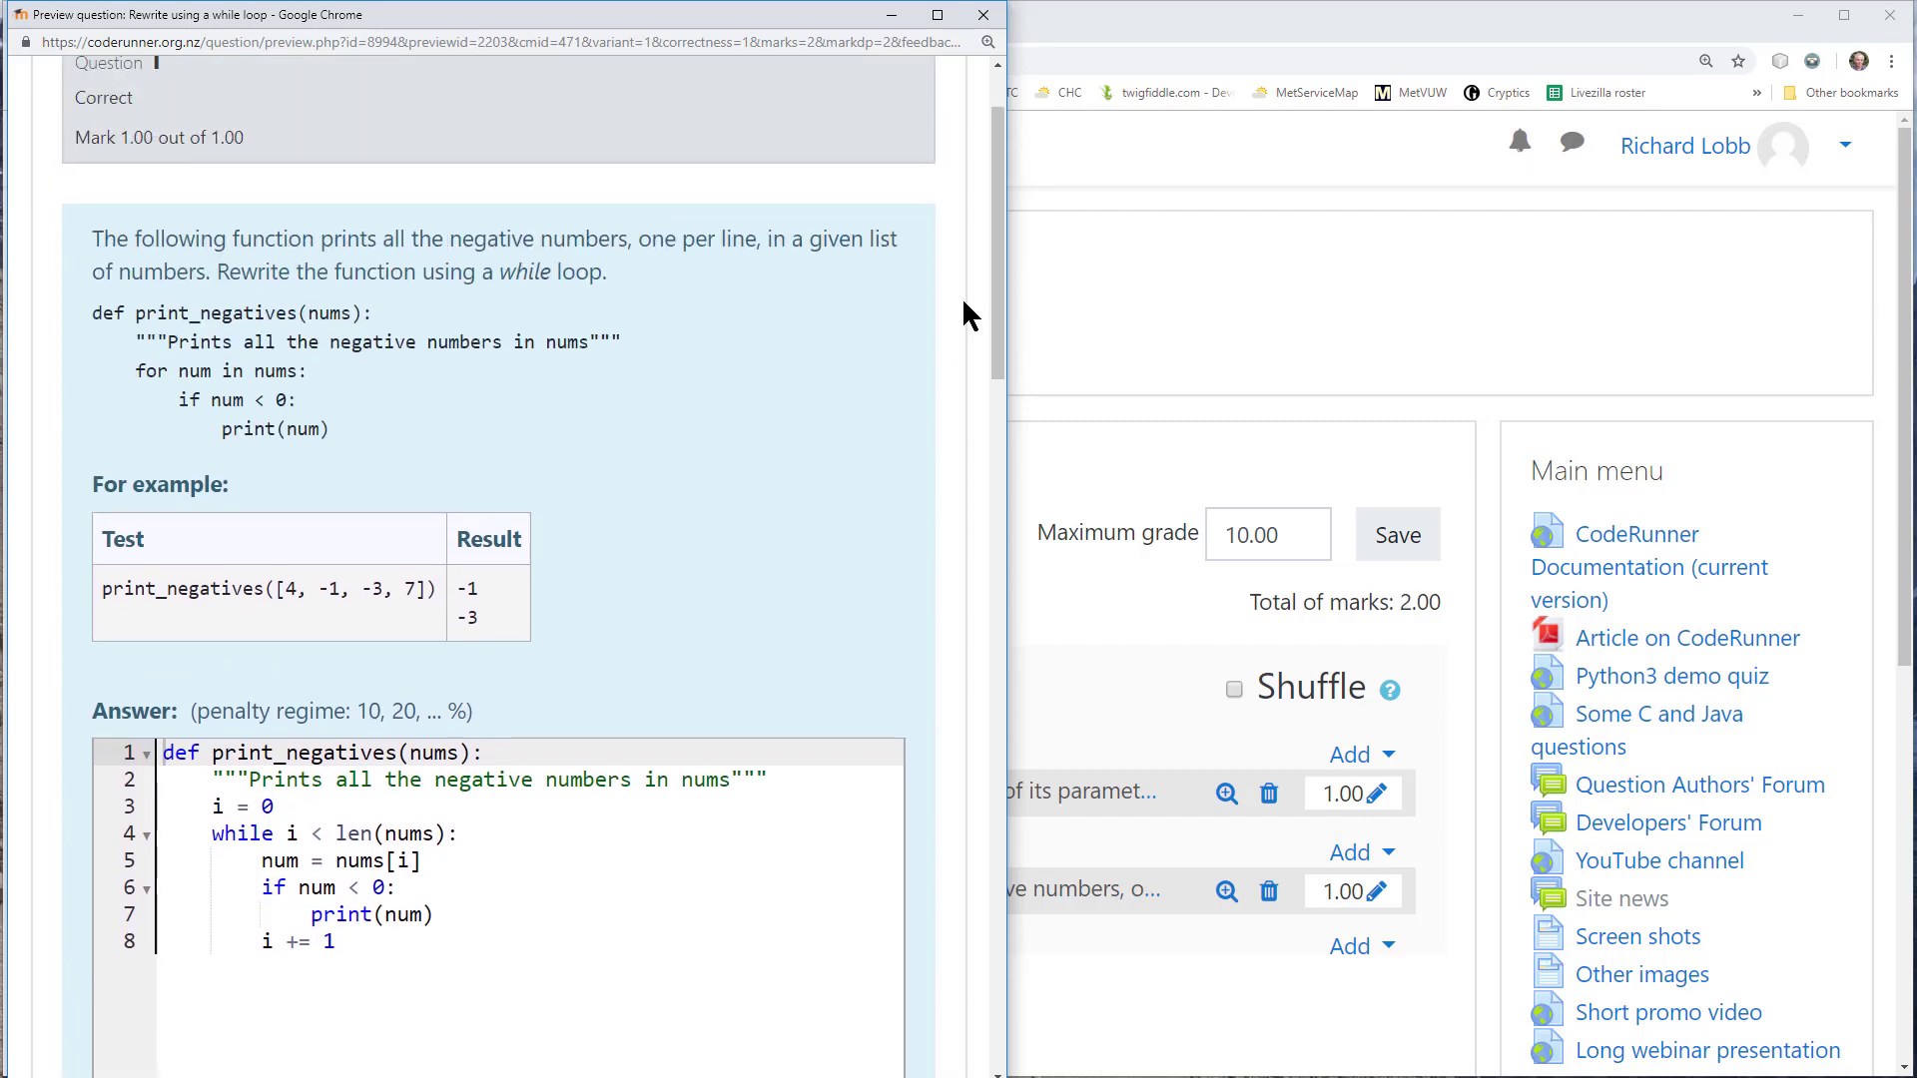
drag(332, 429, 79, 312)
key(ctrl+c)
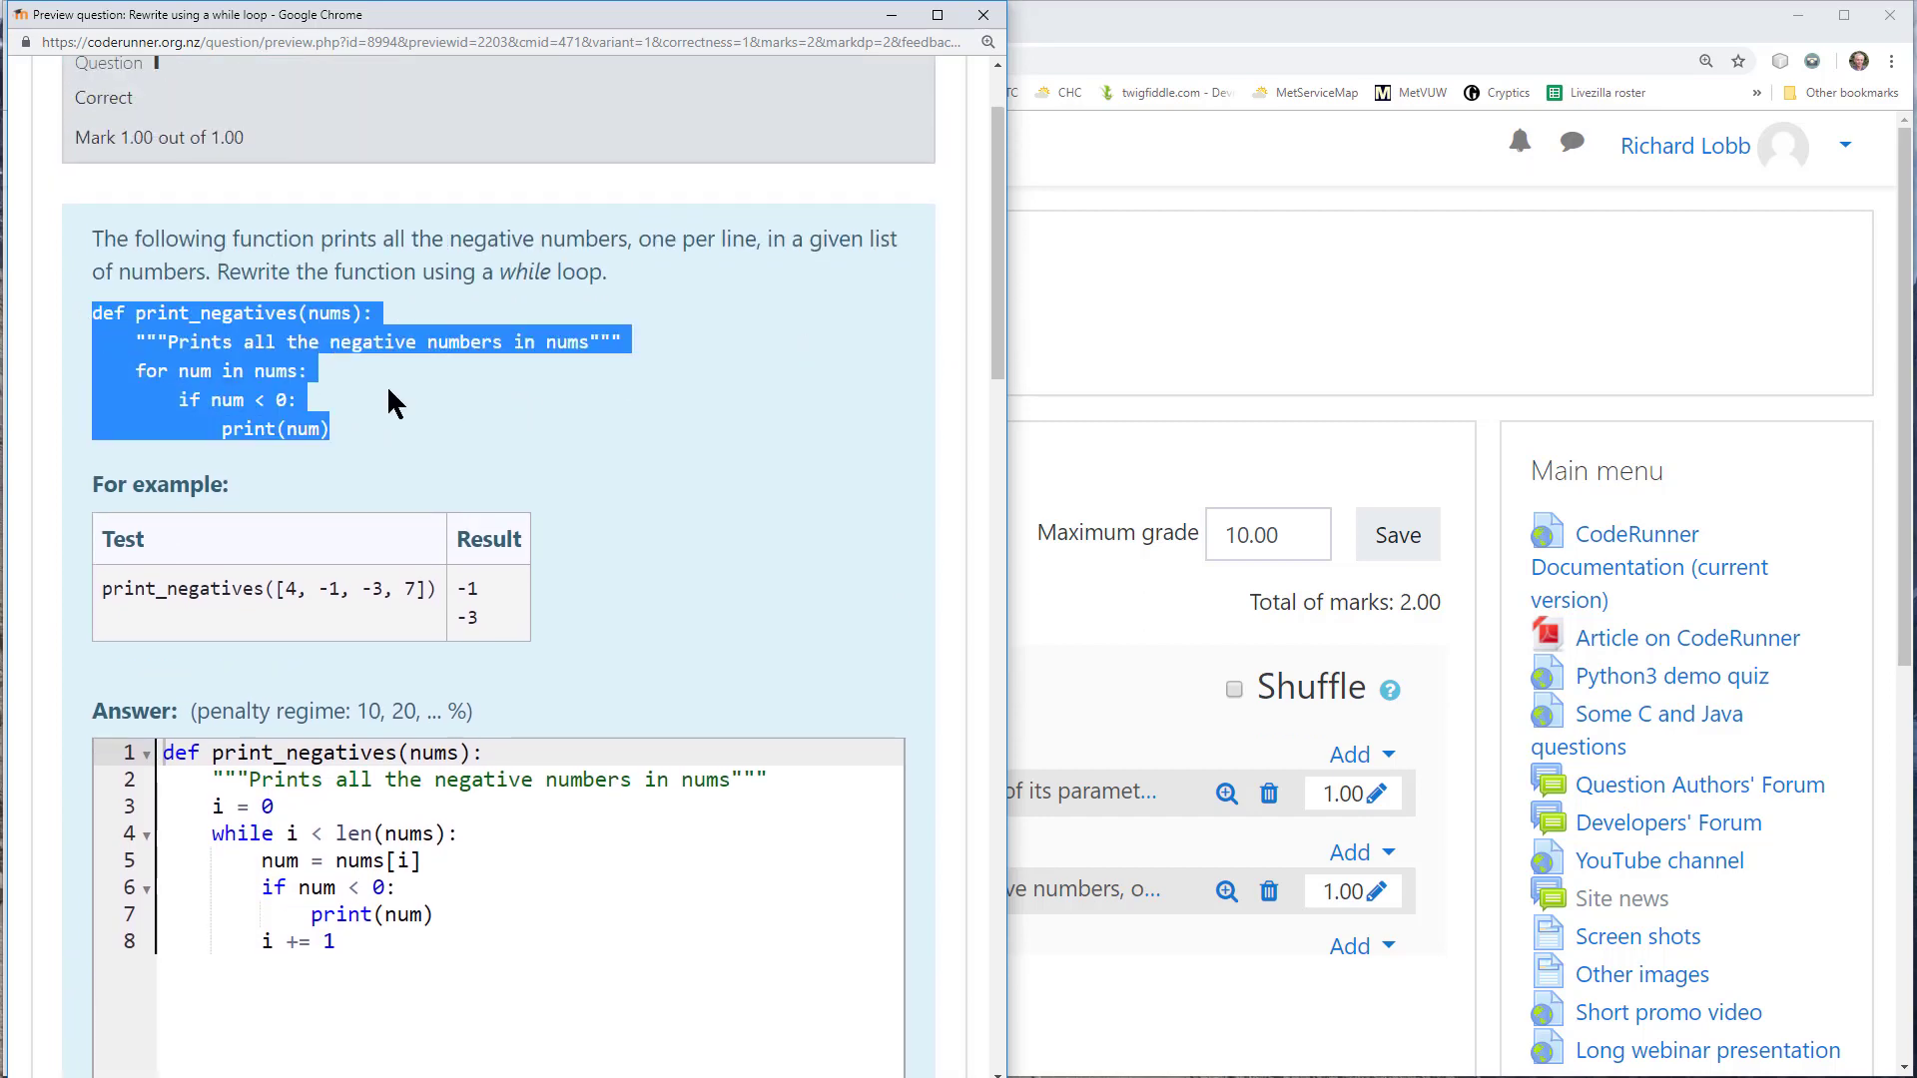
click(379, 939)
key(ctrl+a)
key(ctrl+v)
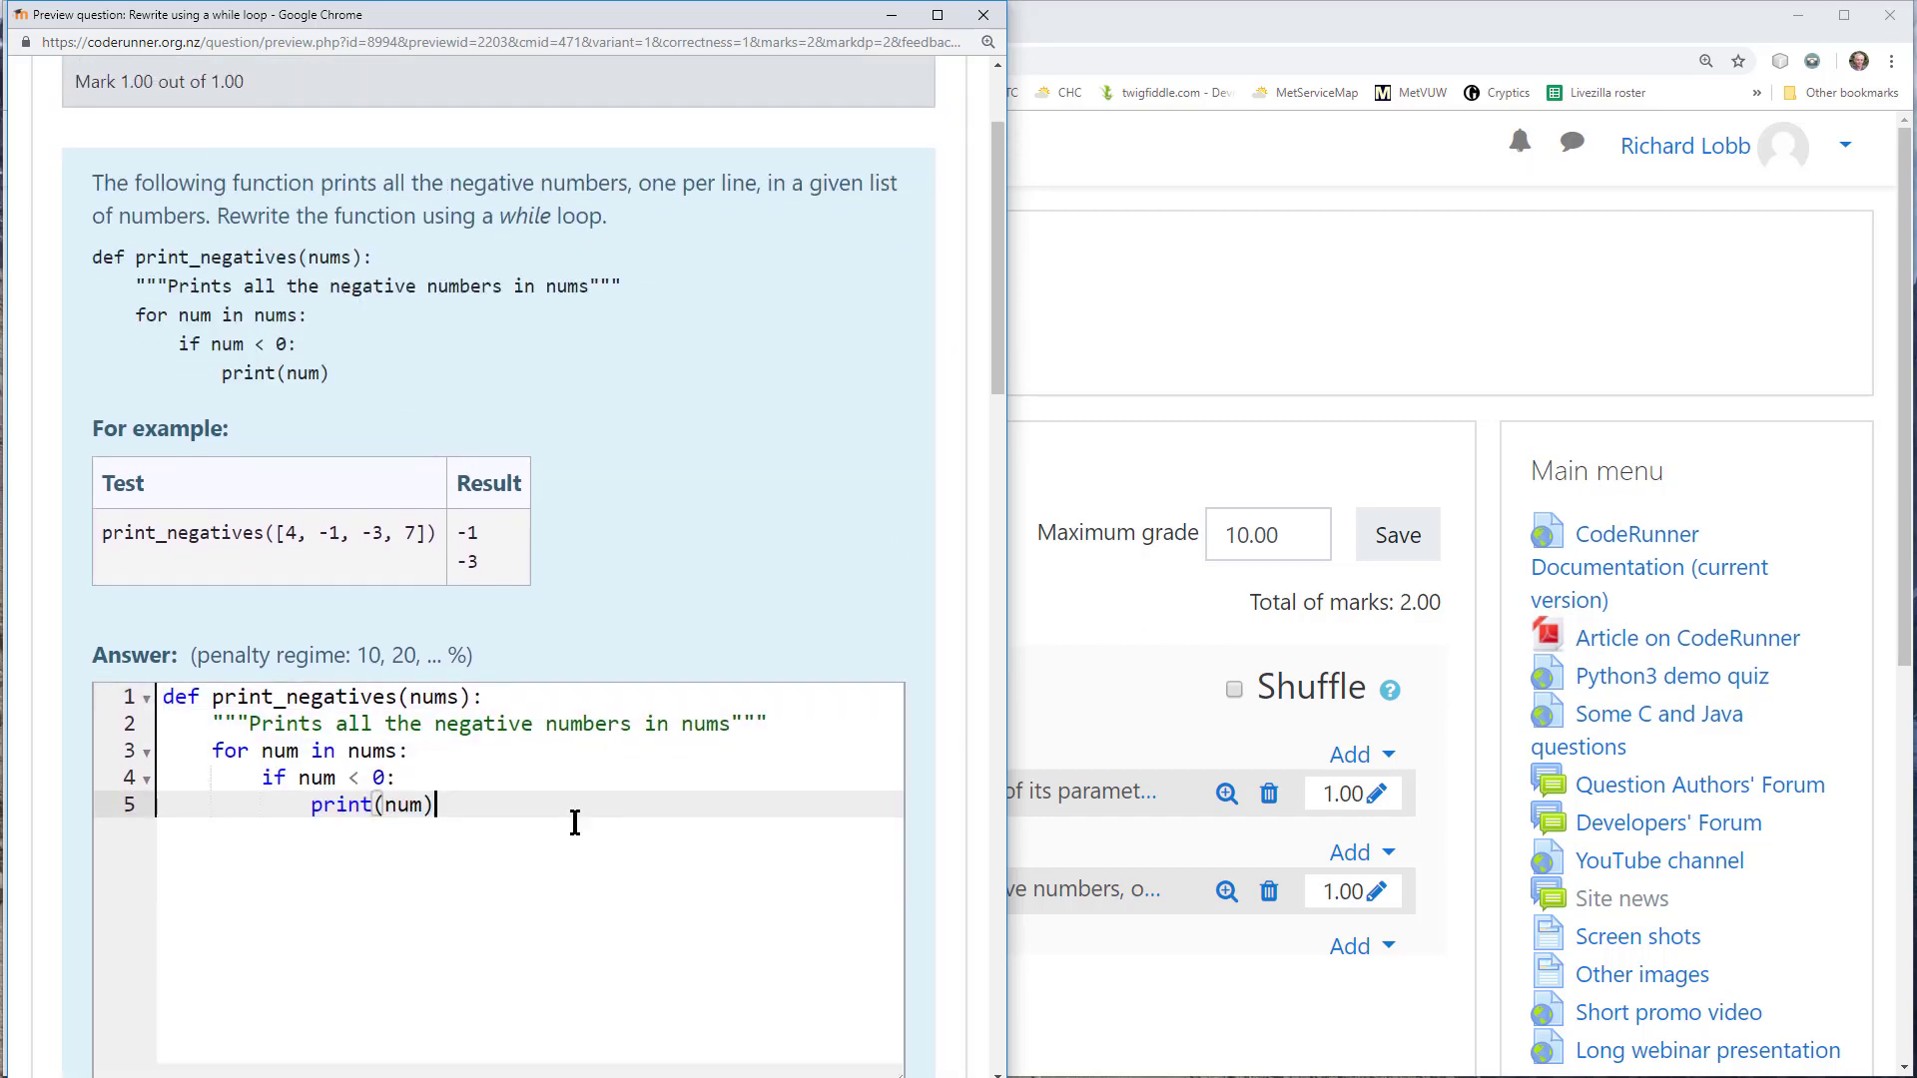
scroll(573, 822, down, 6)
click(157, 599)
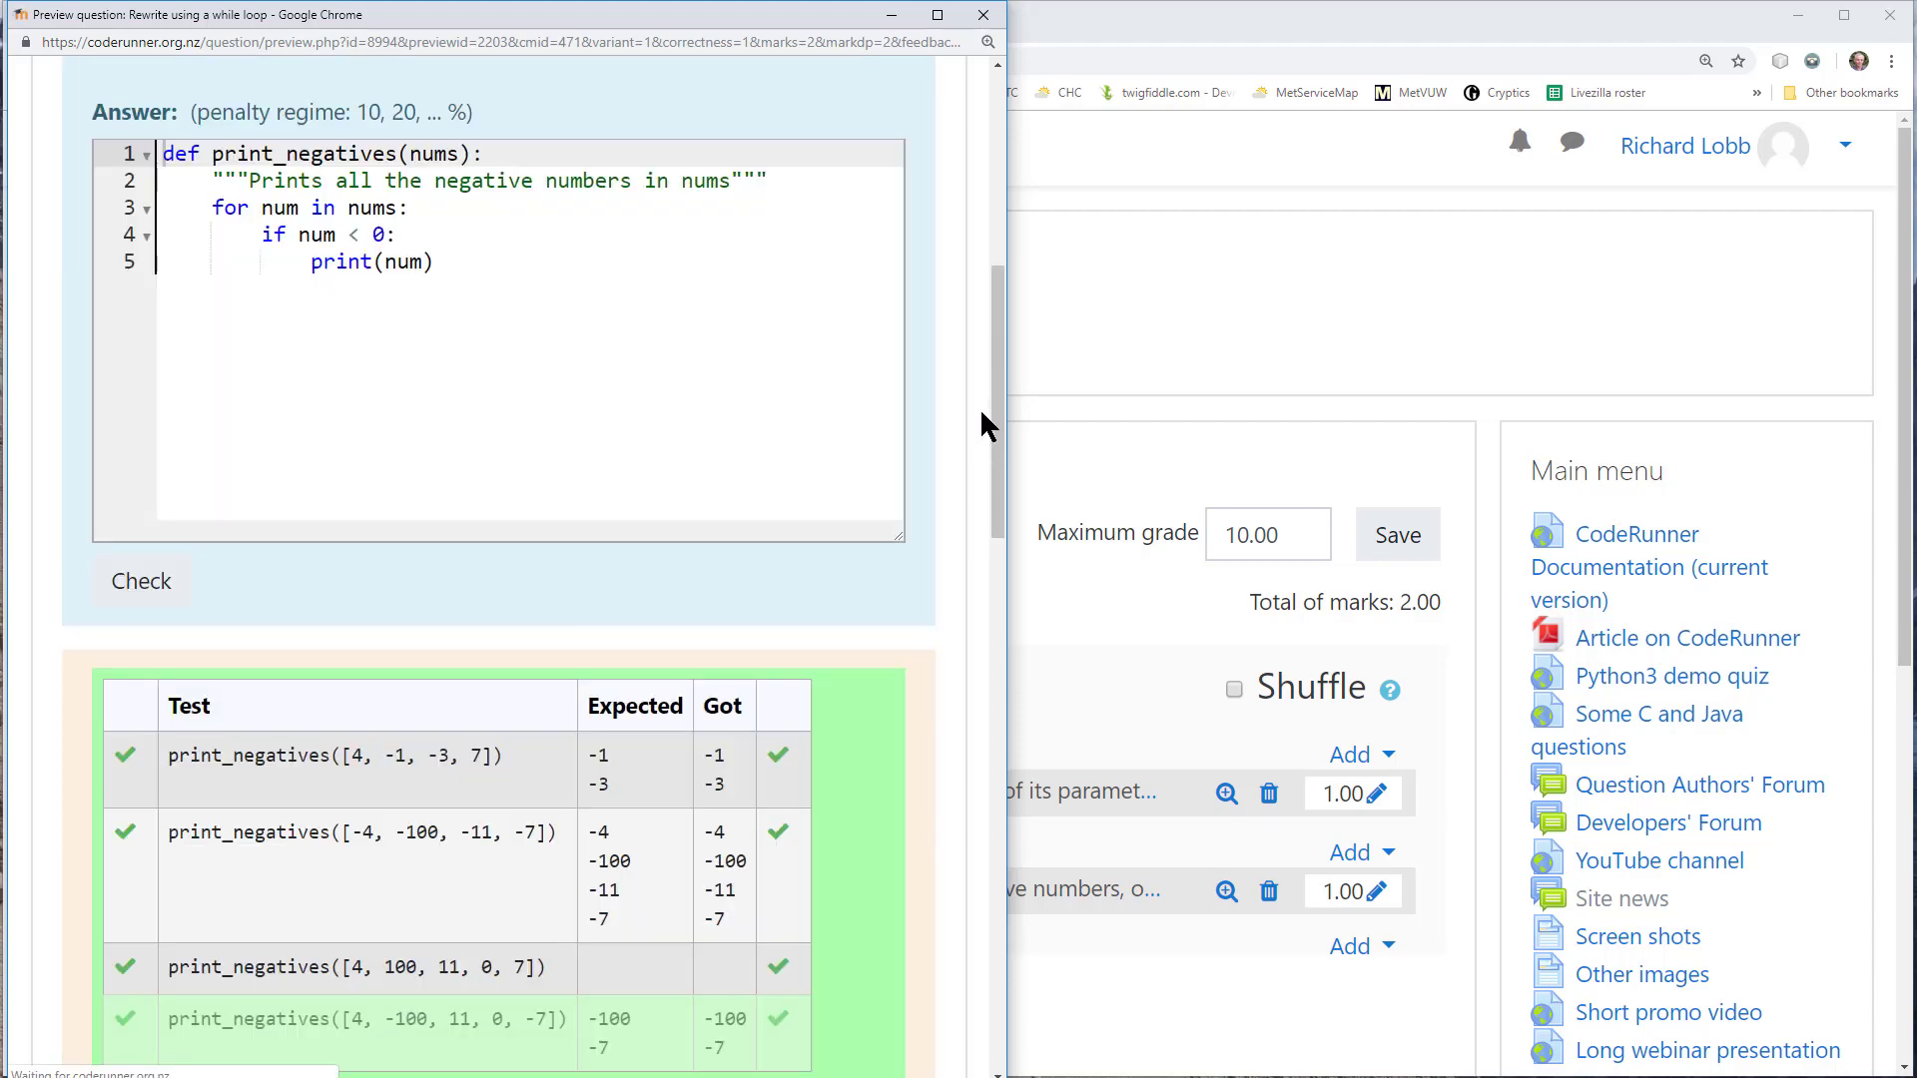
Review the mark and the while-loop instruction at the start of the question, and close the preview
drag(993, 415, 995, 230)
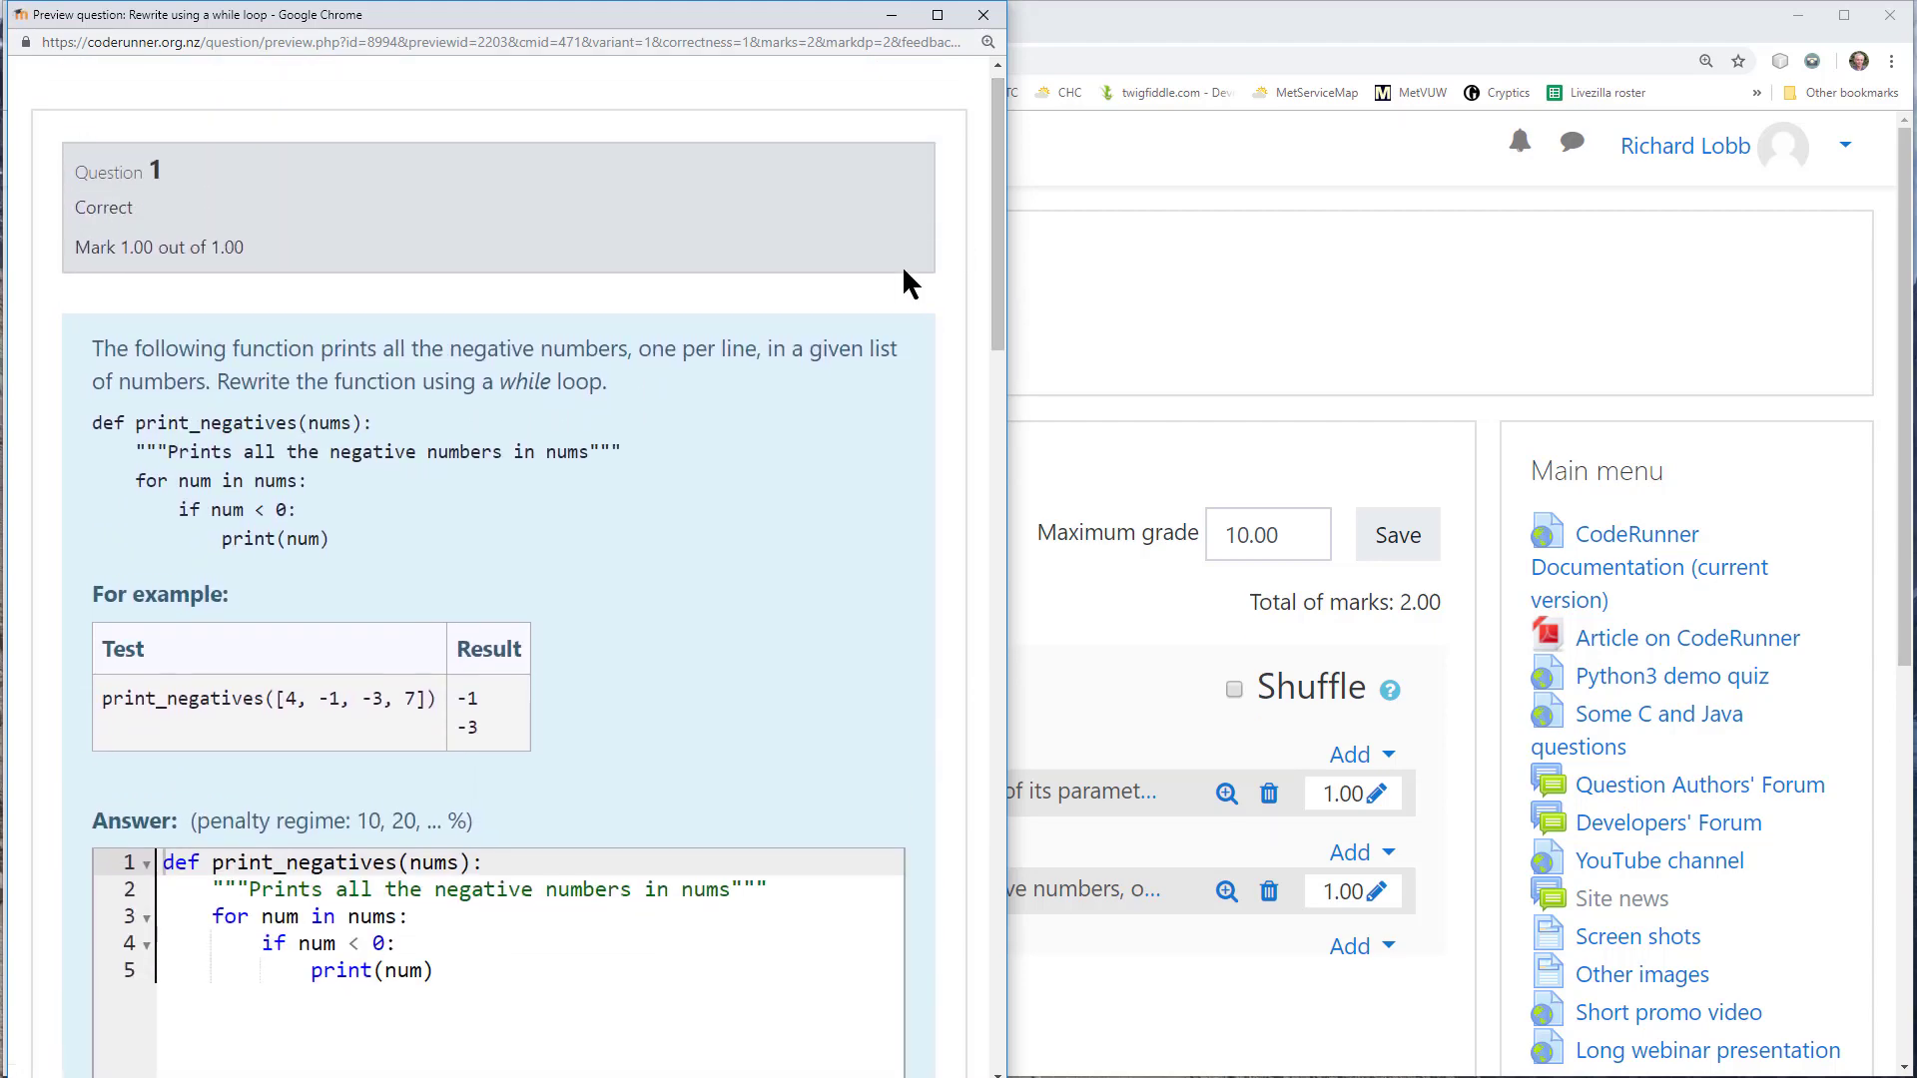
drag(221, 383, 628, 395)
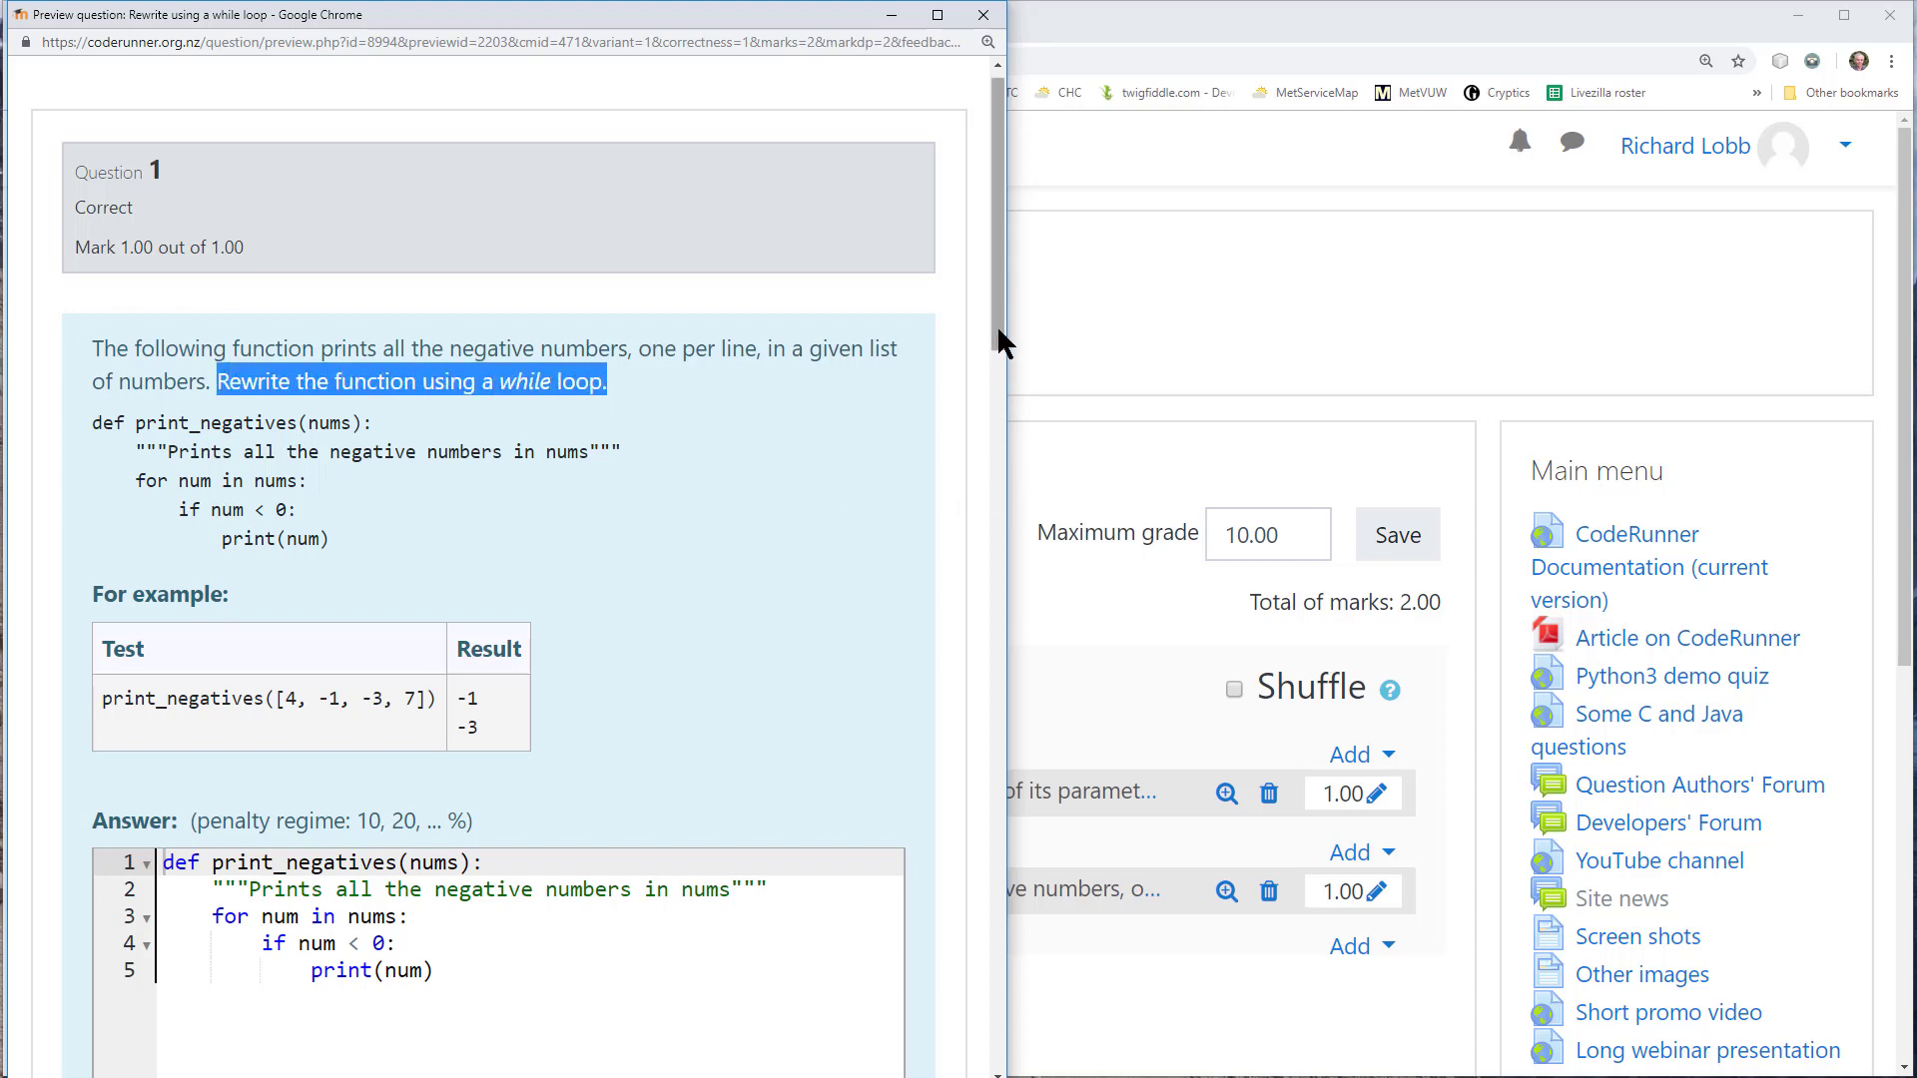
click(984, 18)
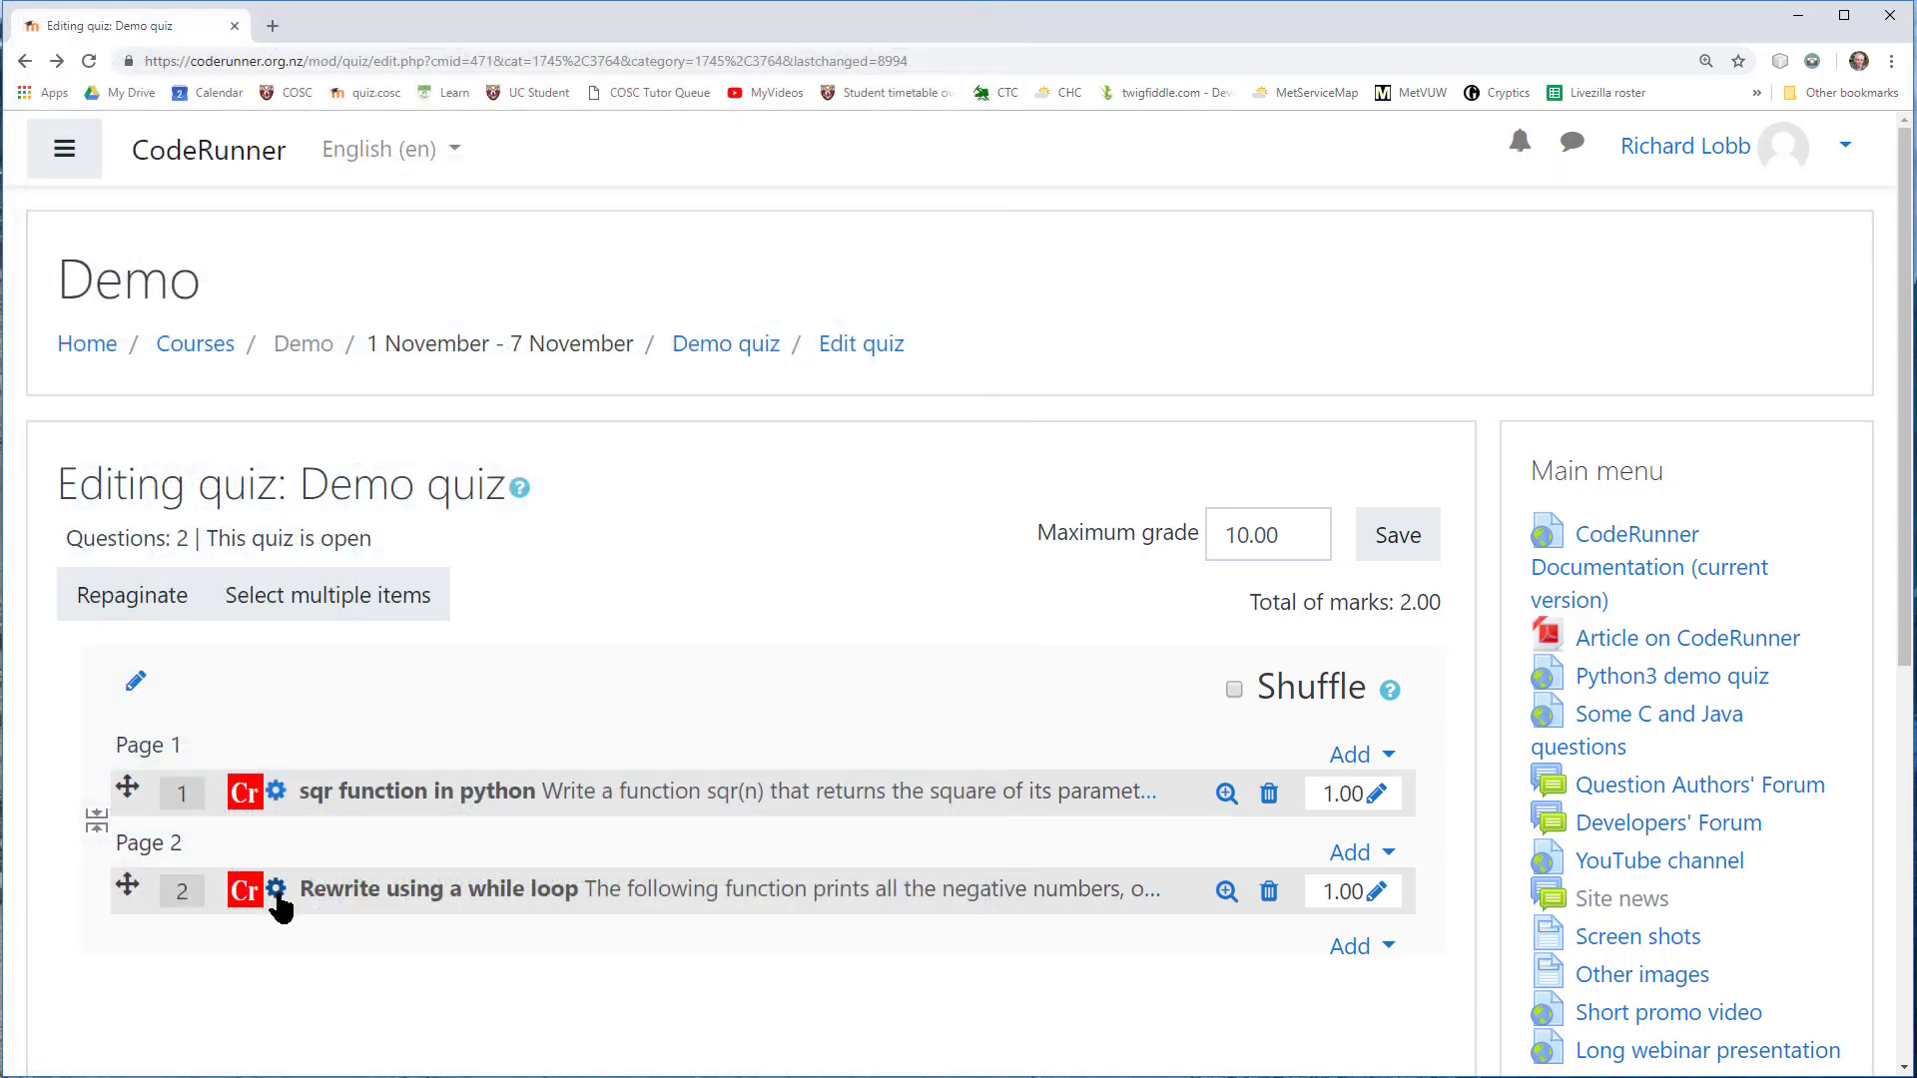
Open the "Rewrite using a while loop" question for editing and review its general settings and question text
click(276, 889)
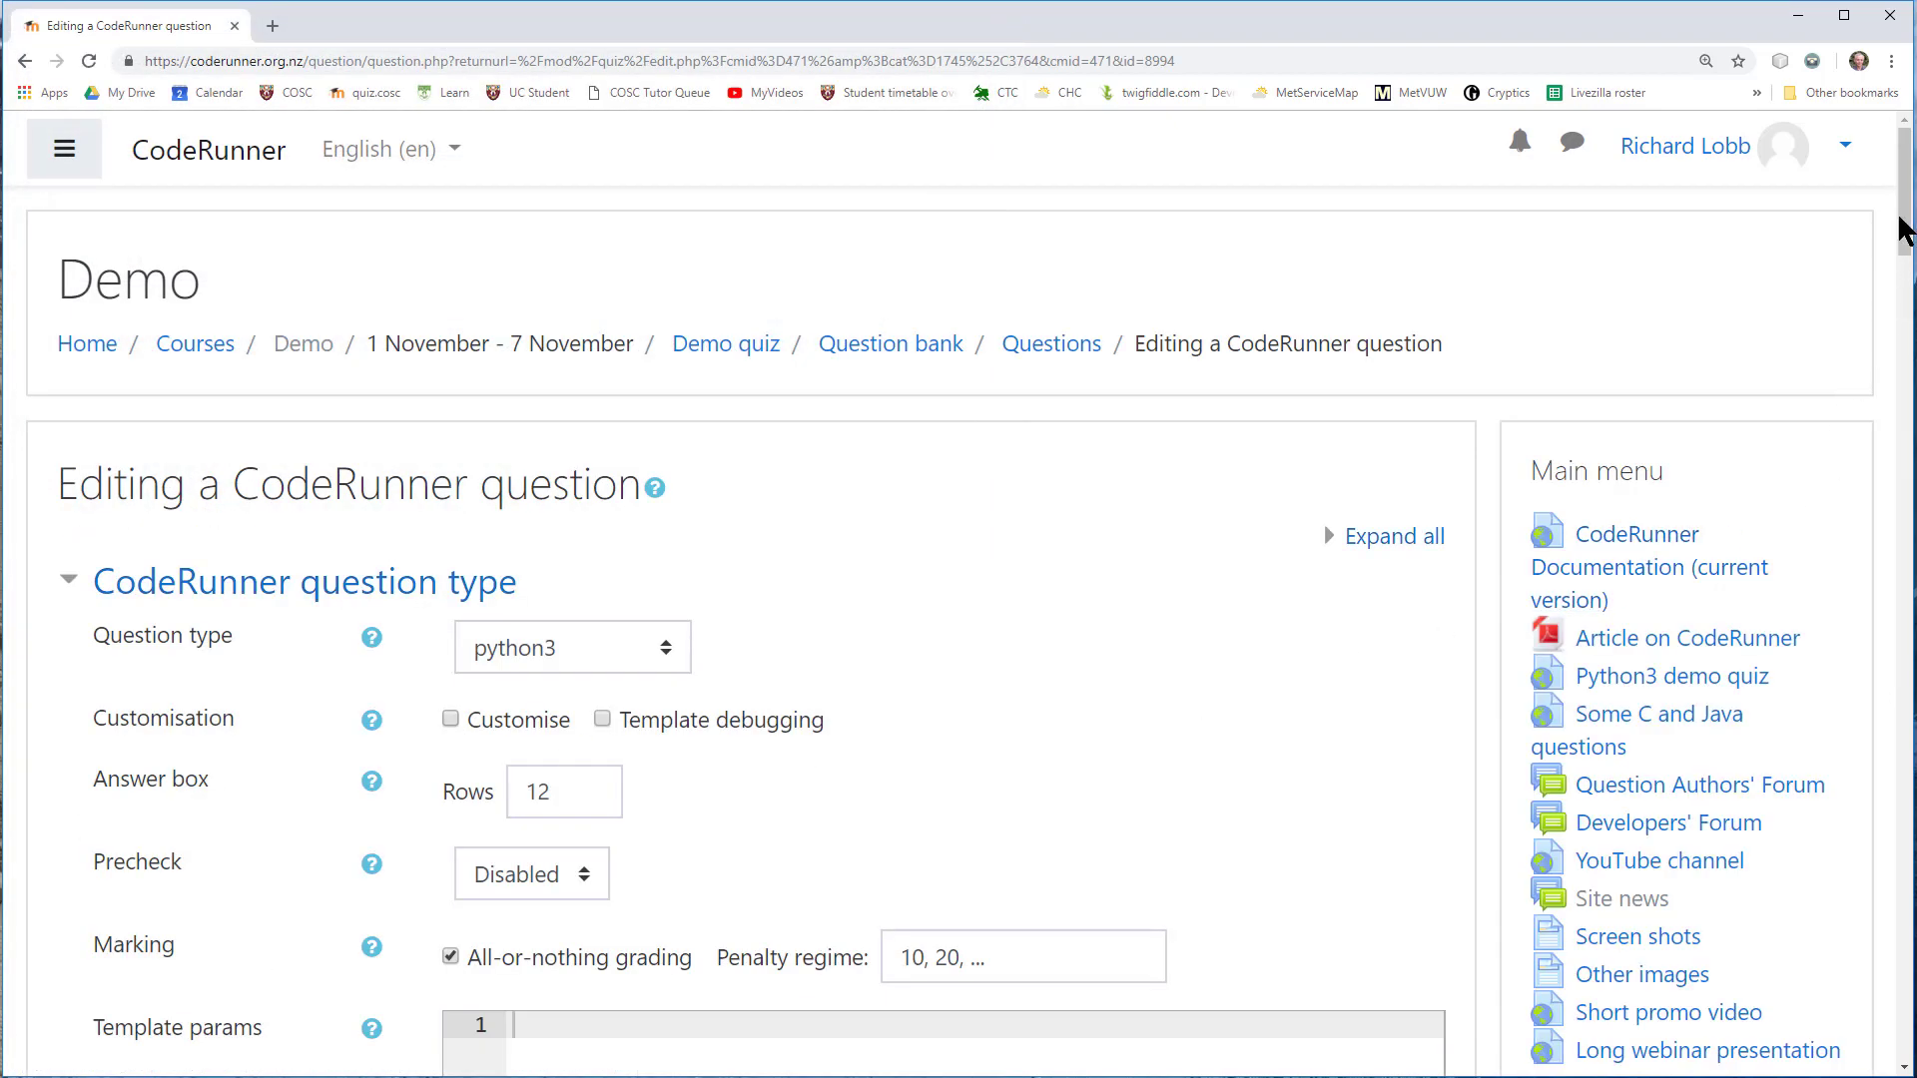
mouse_move(1904, 226)
mouse_down()
mouse_move(1903, 284)
mouse_move(1903, 244)
mouse_up()
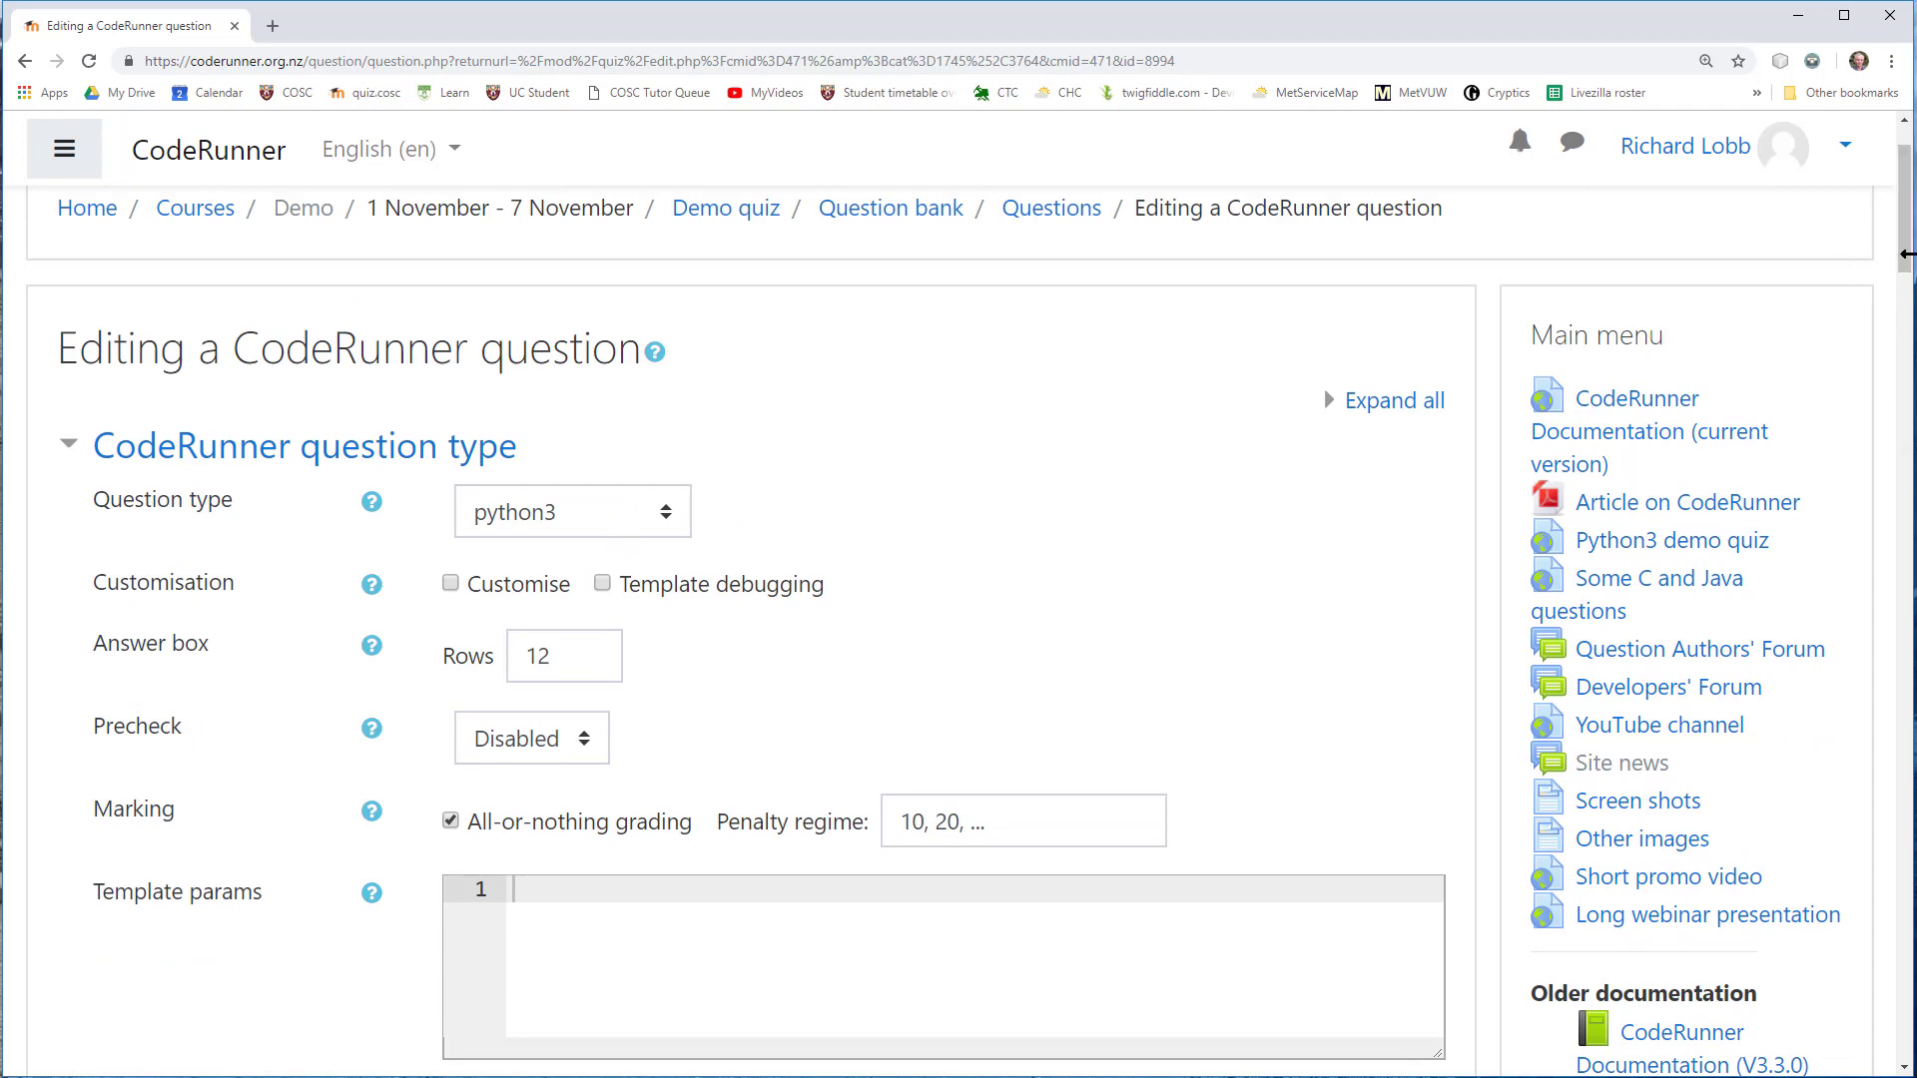
drag(1904, 257, 1825, 436)
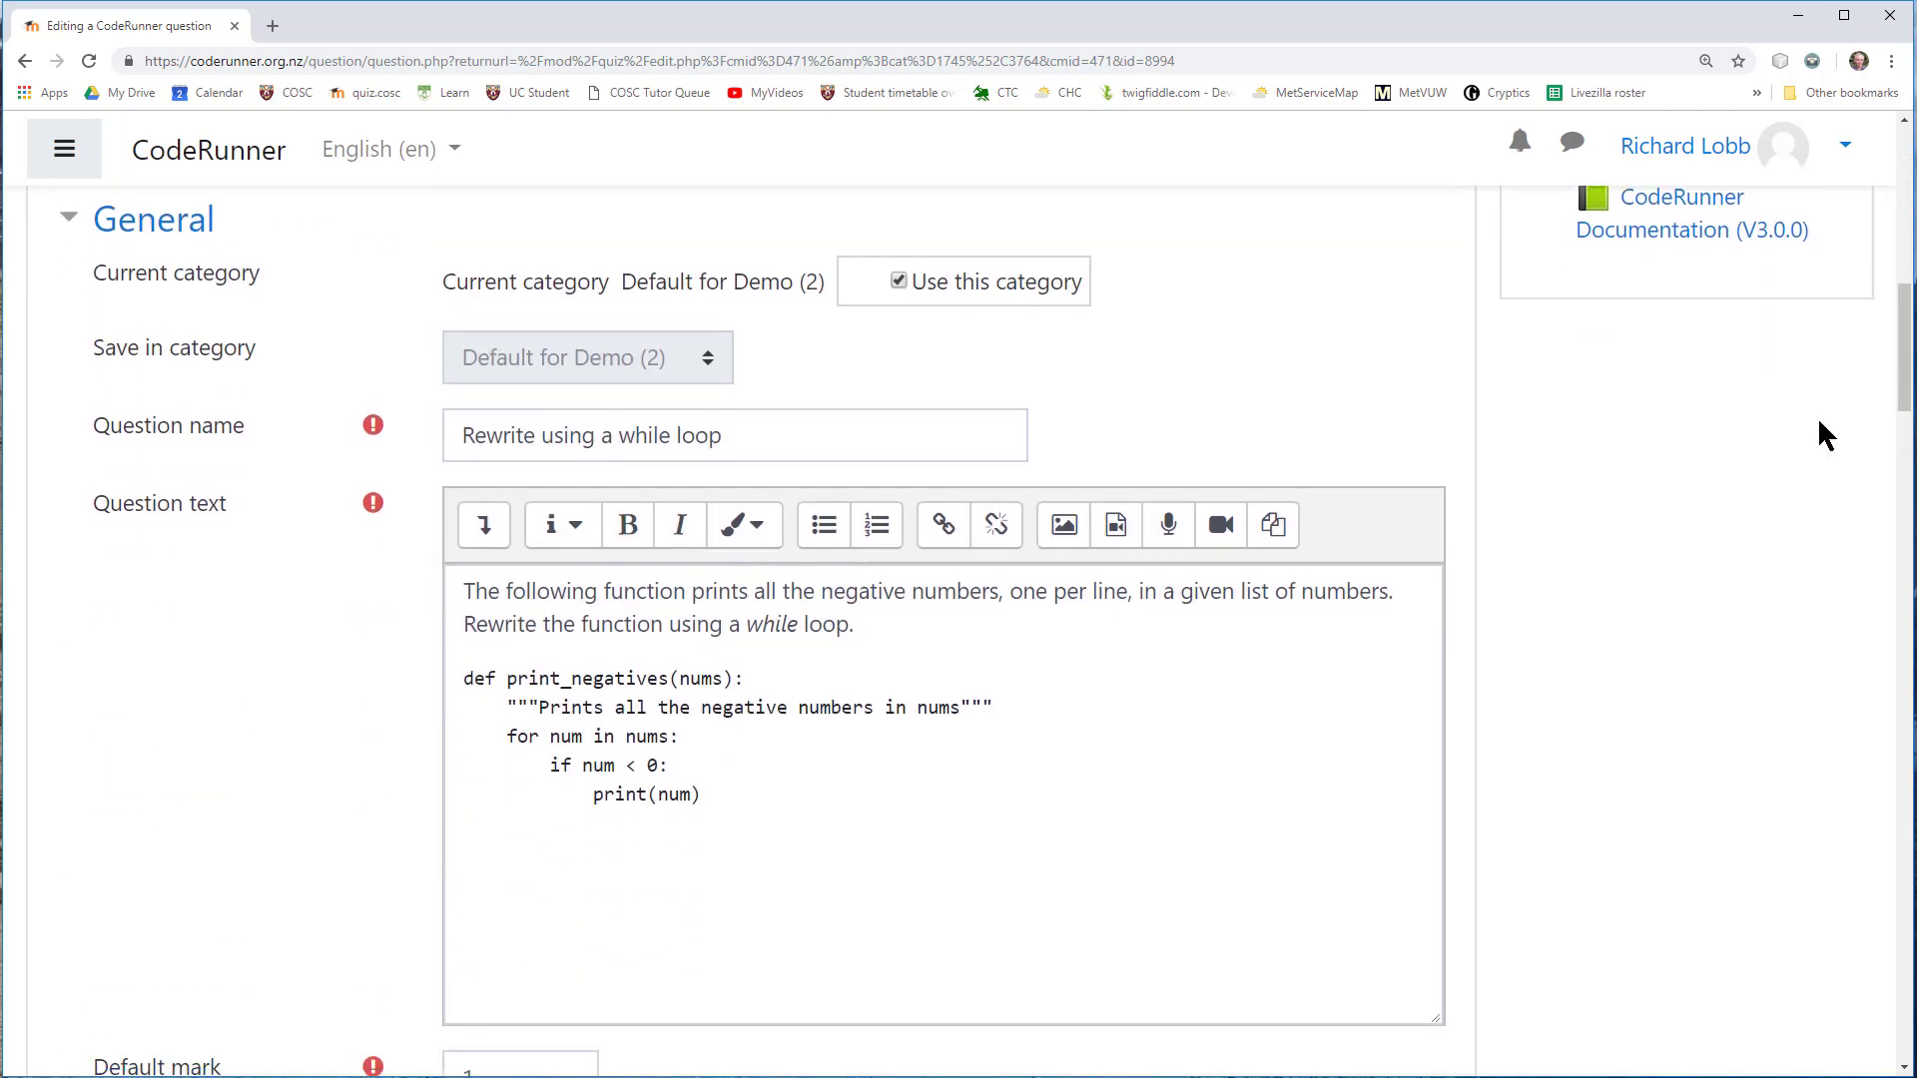
Turn on Customise for the question and enlarge the template editor until the whole template fits
drag(1909, 278, 1909, 222)
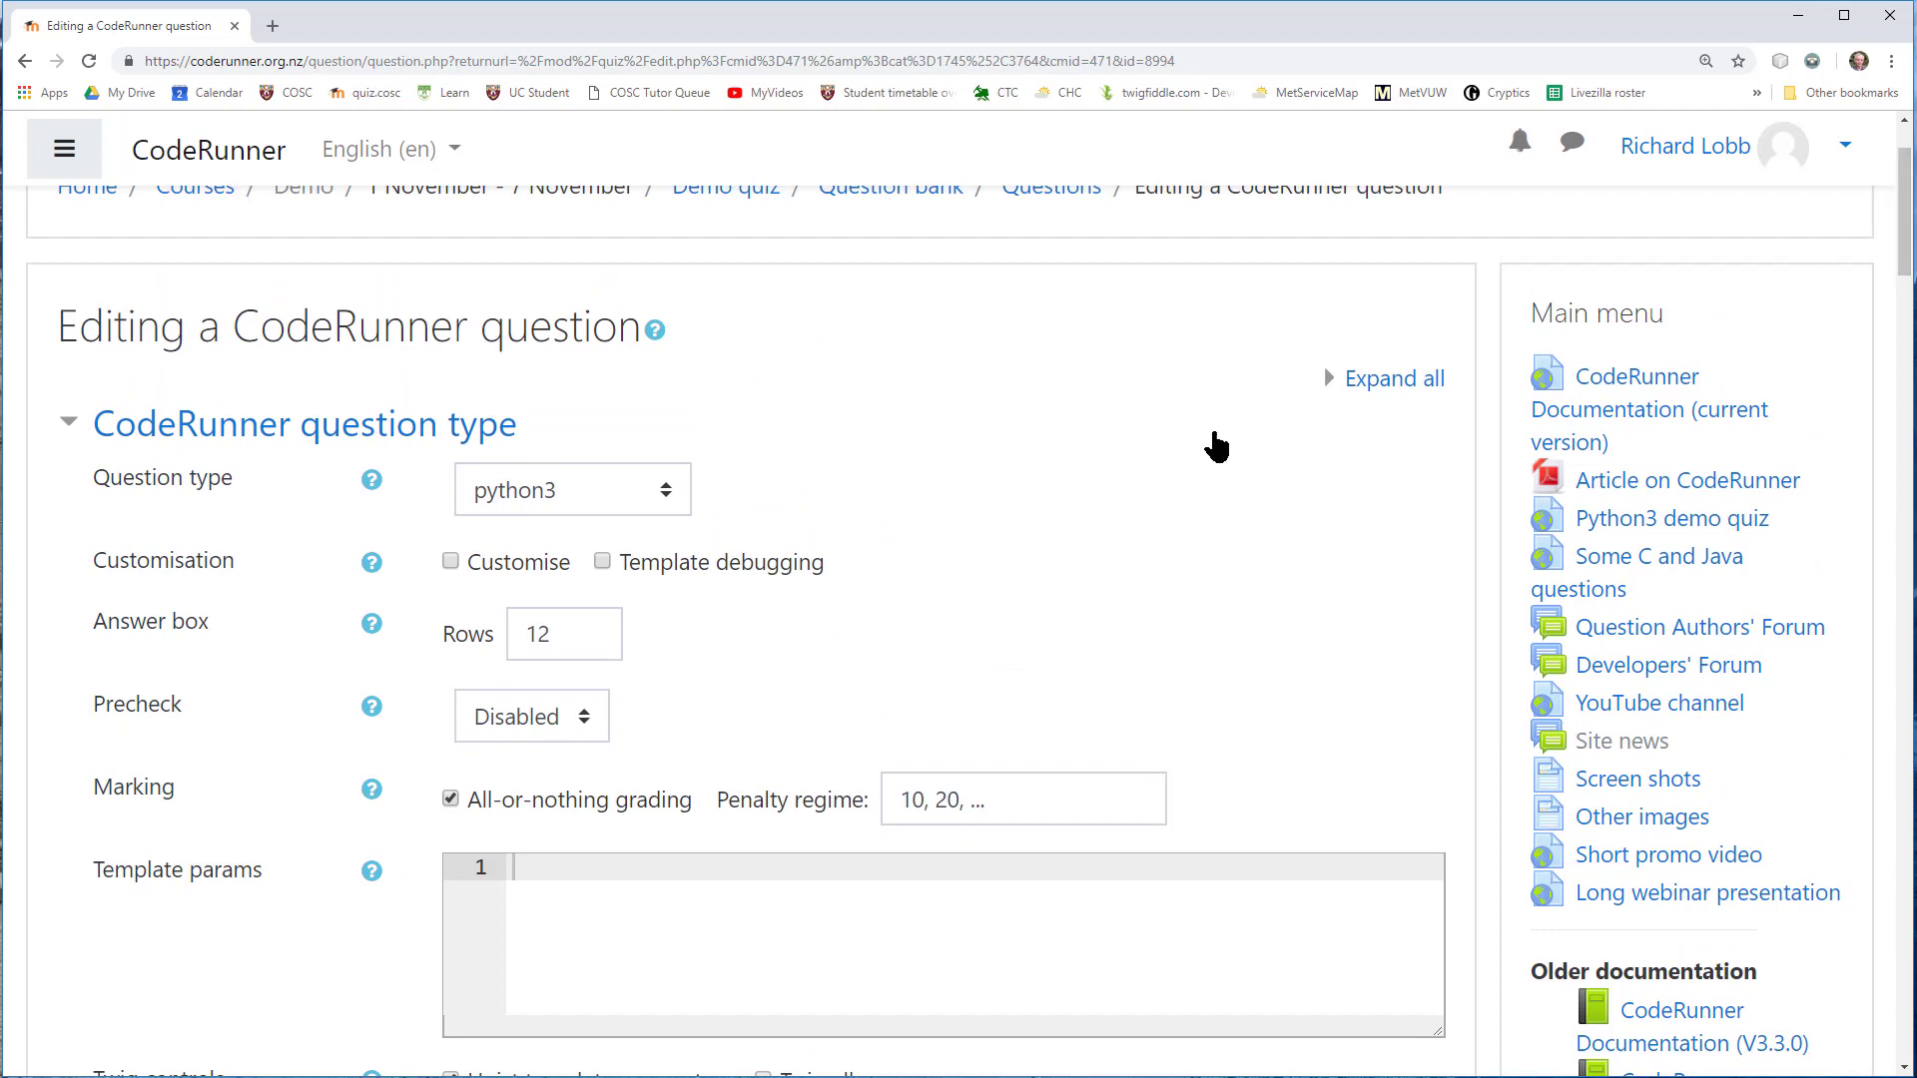
click(451, 562)
scroll(877, 878, down, 6)
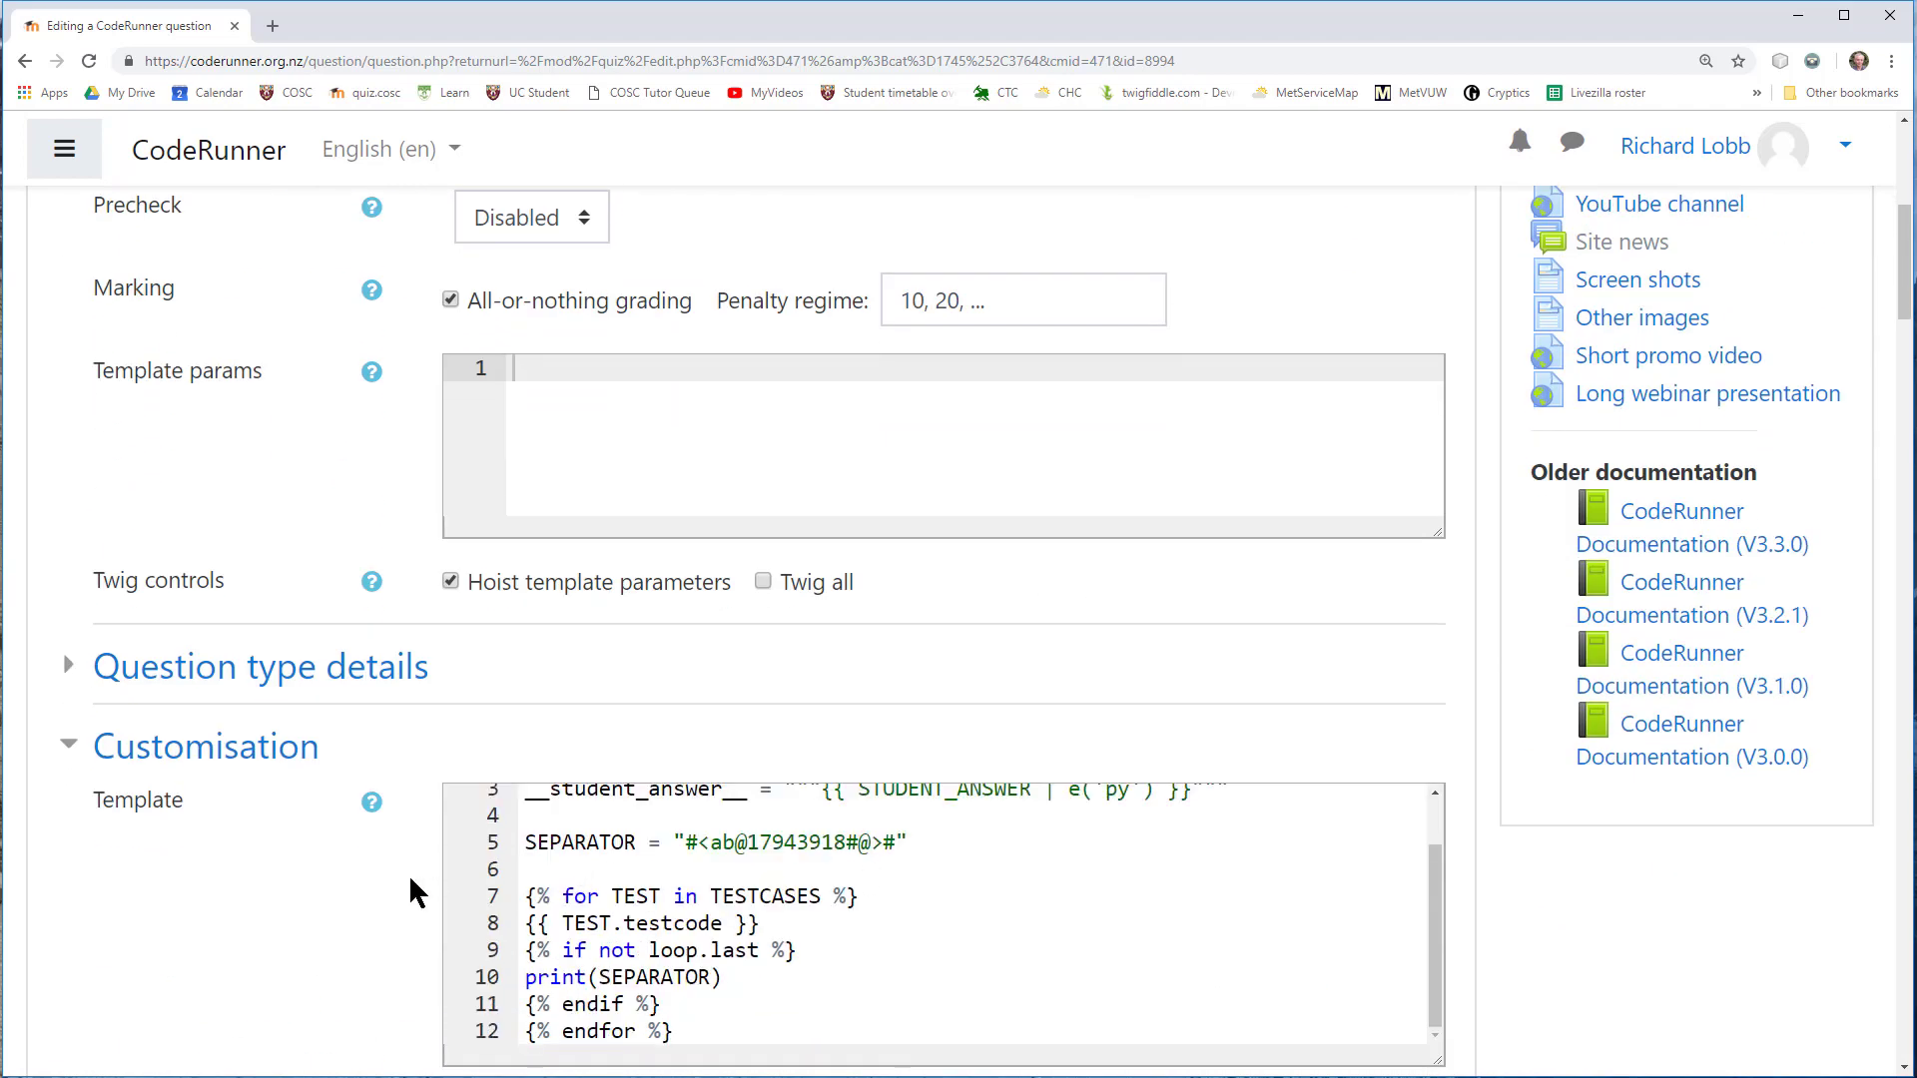
scroll(389, 892, down, 3)
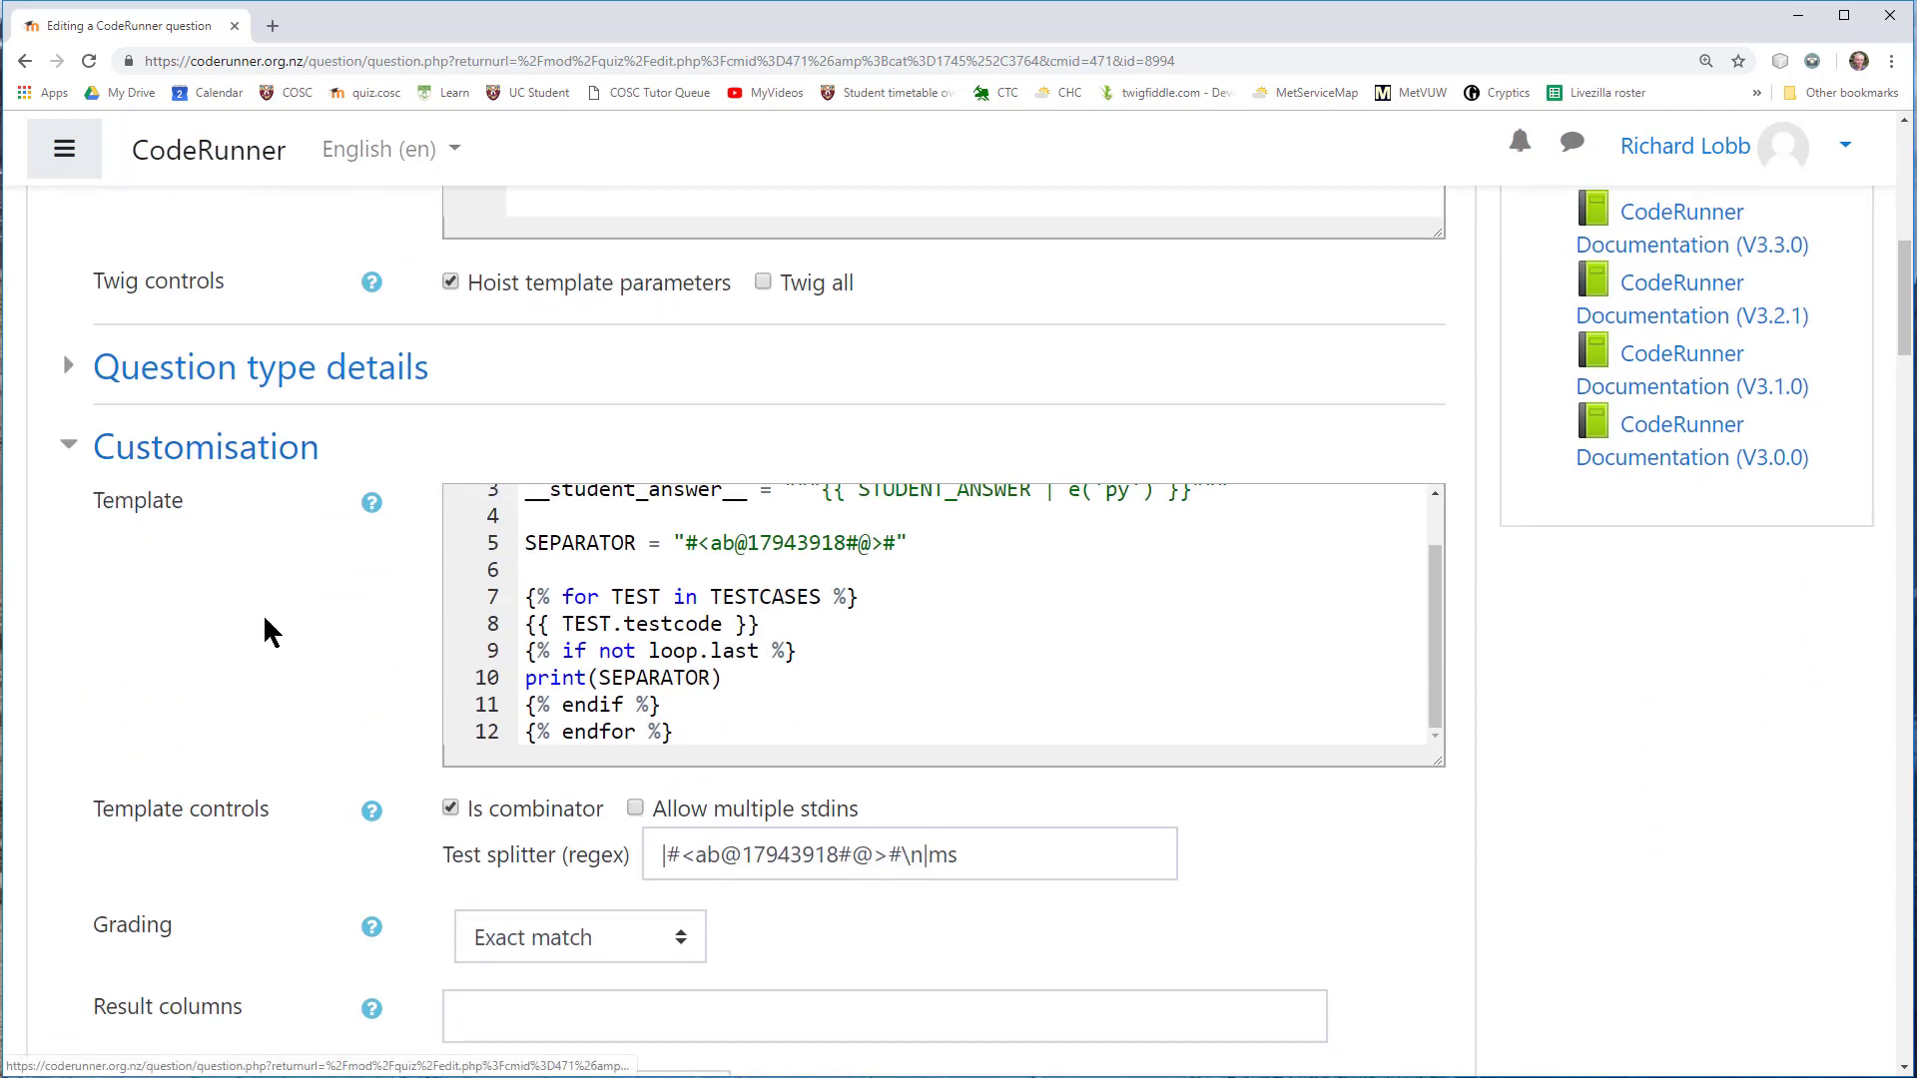
scroll(279, 779, down, 3)
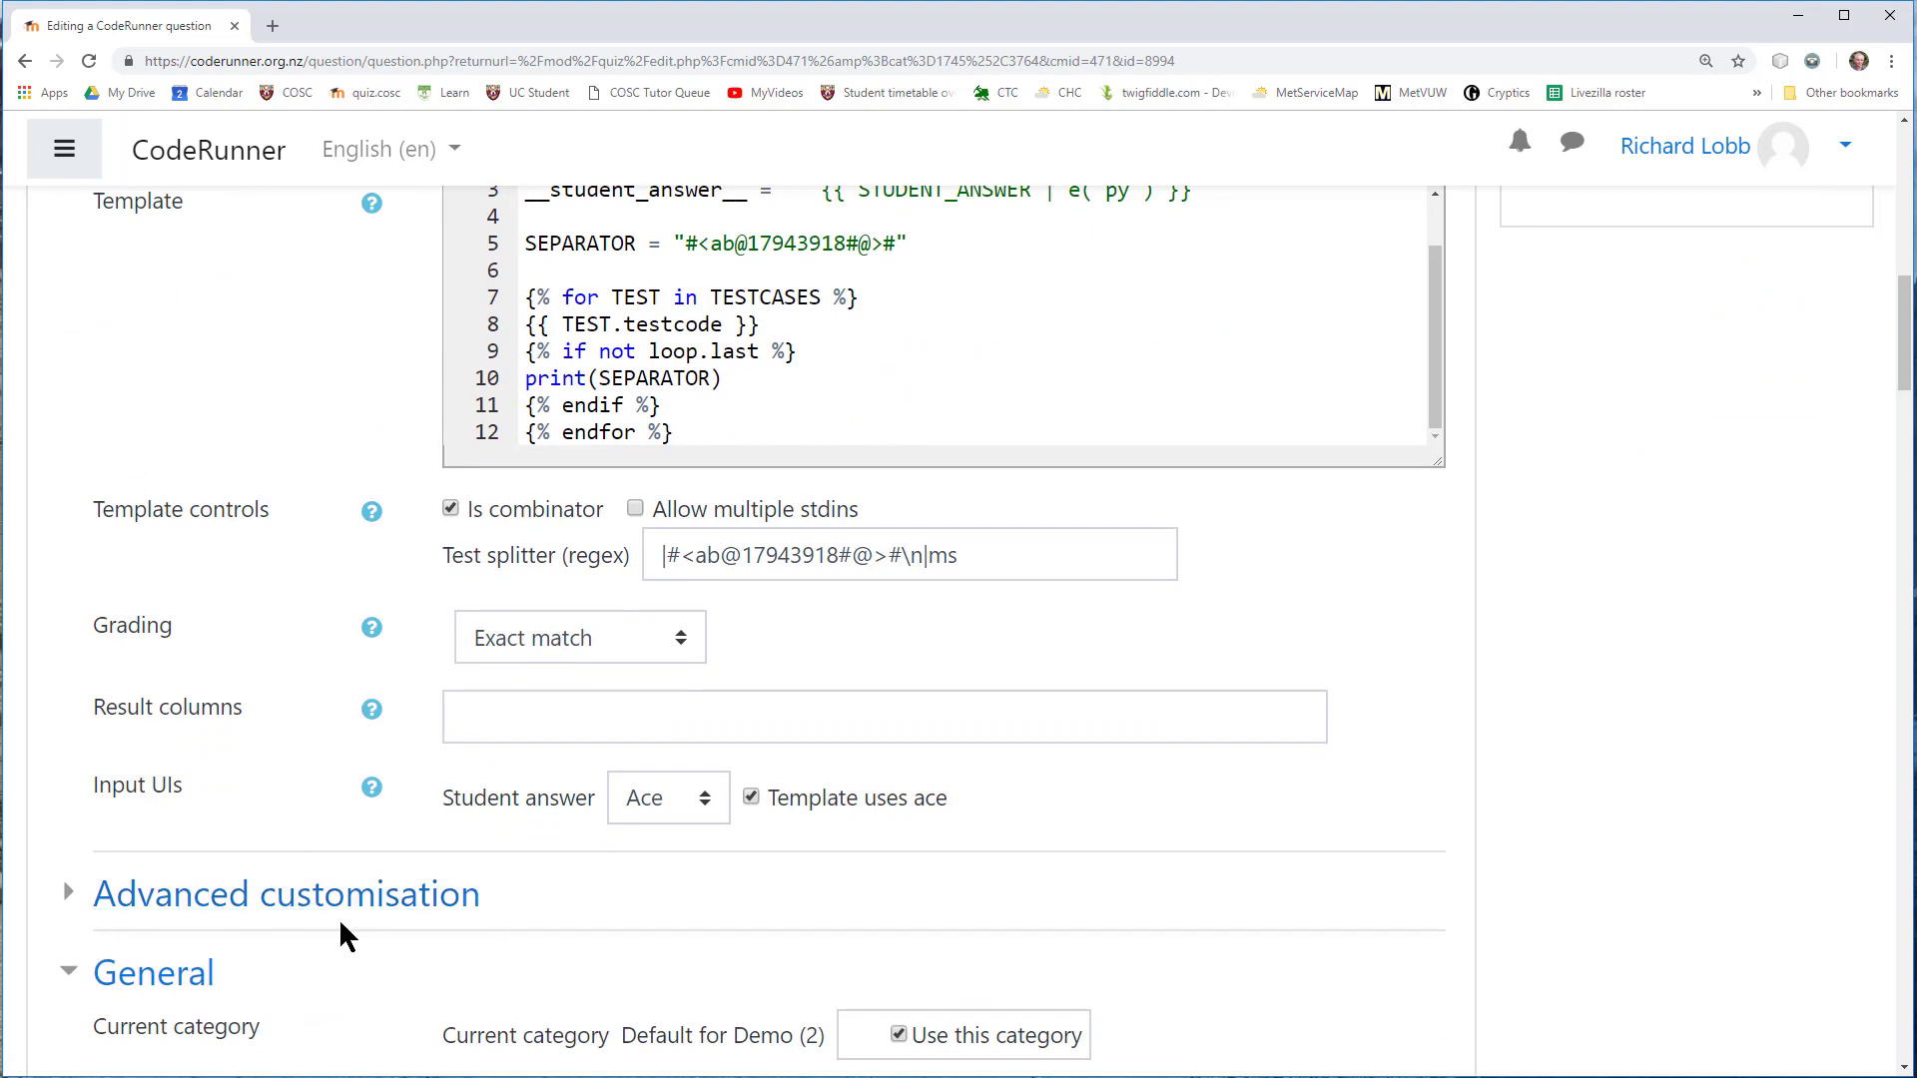
scroll(944, 879, up, 3)
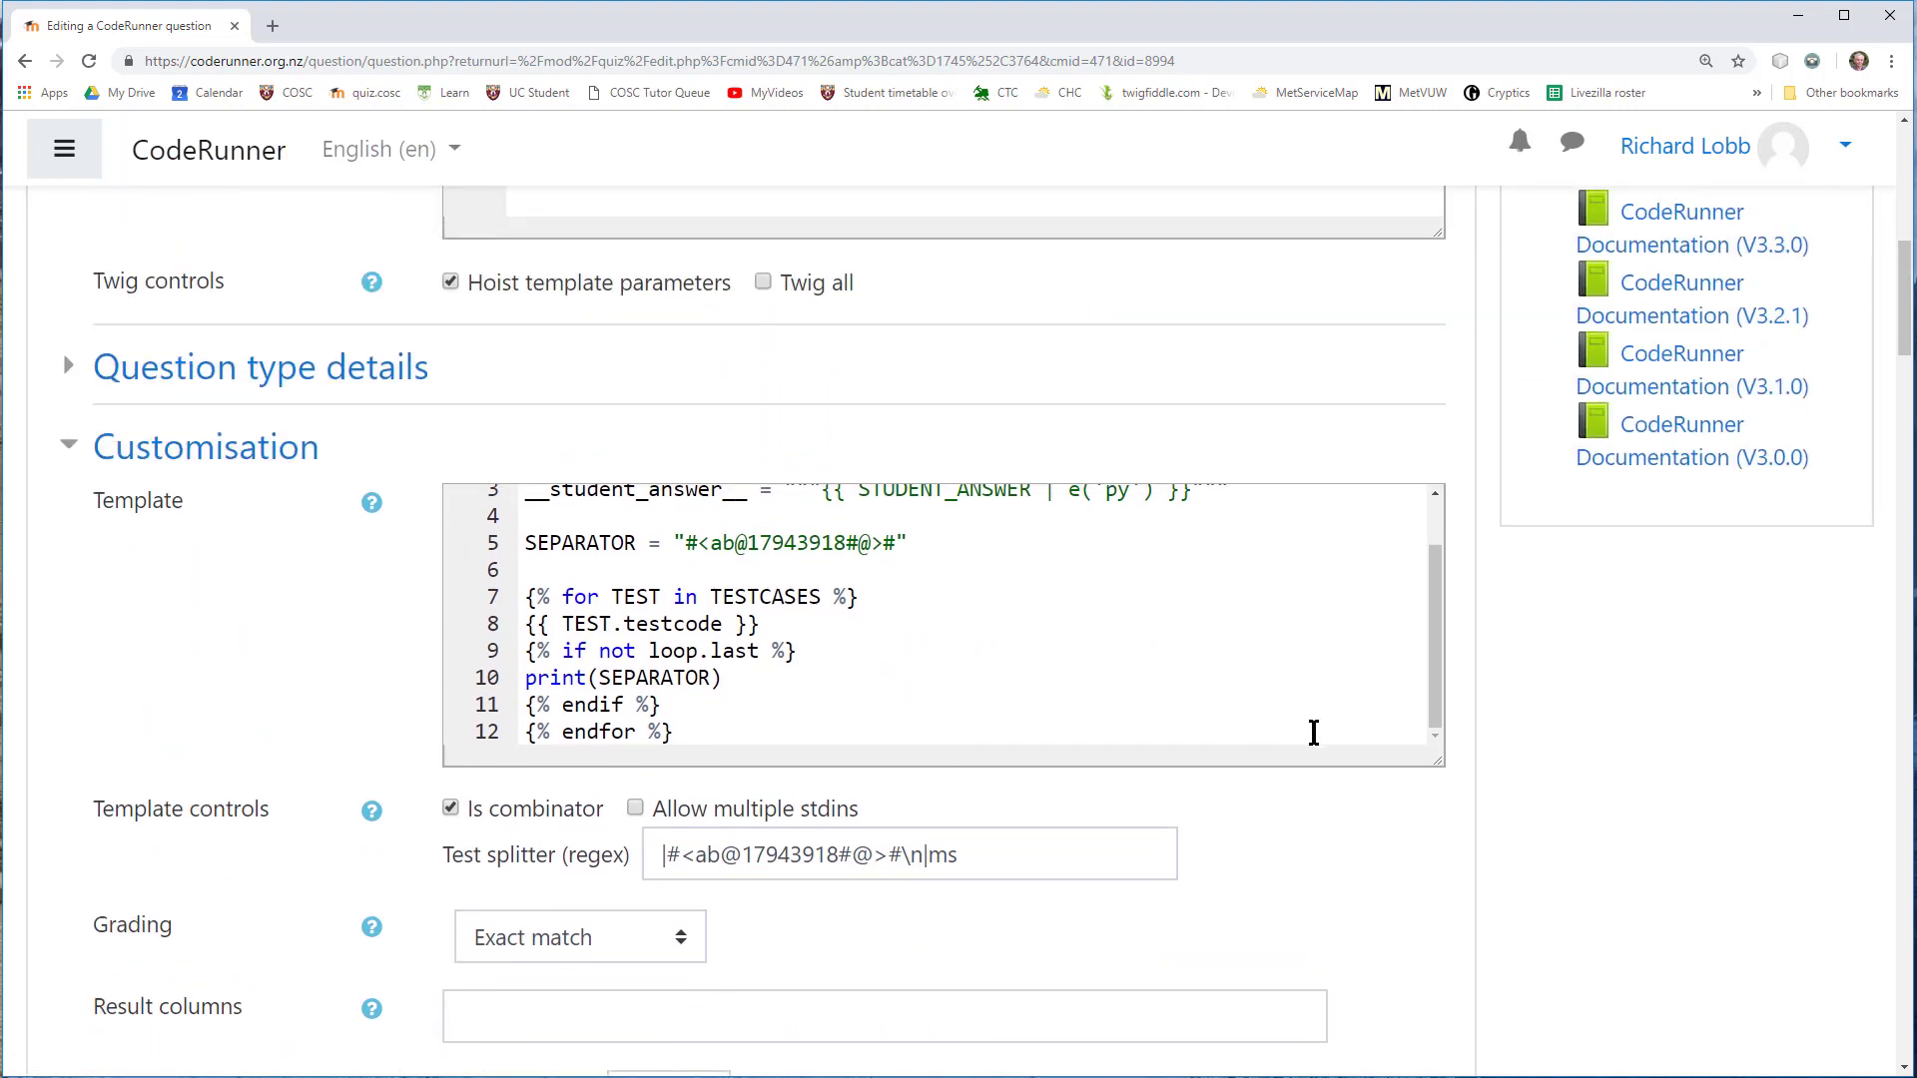
drag(1437, 763, 1443, 851)
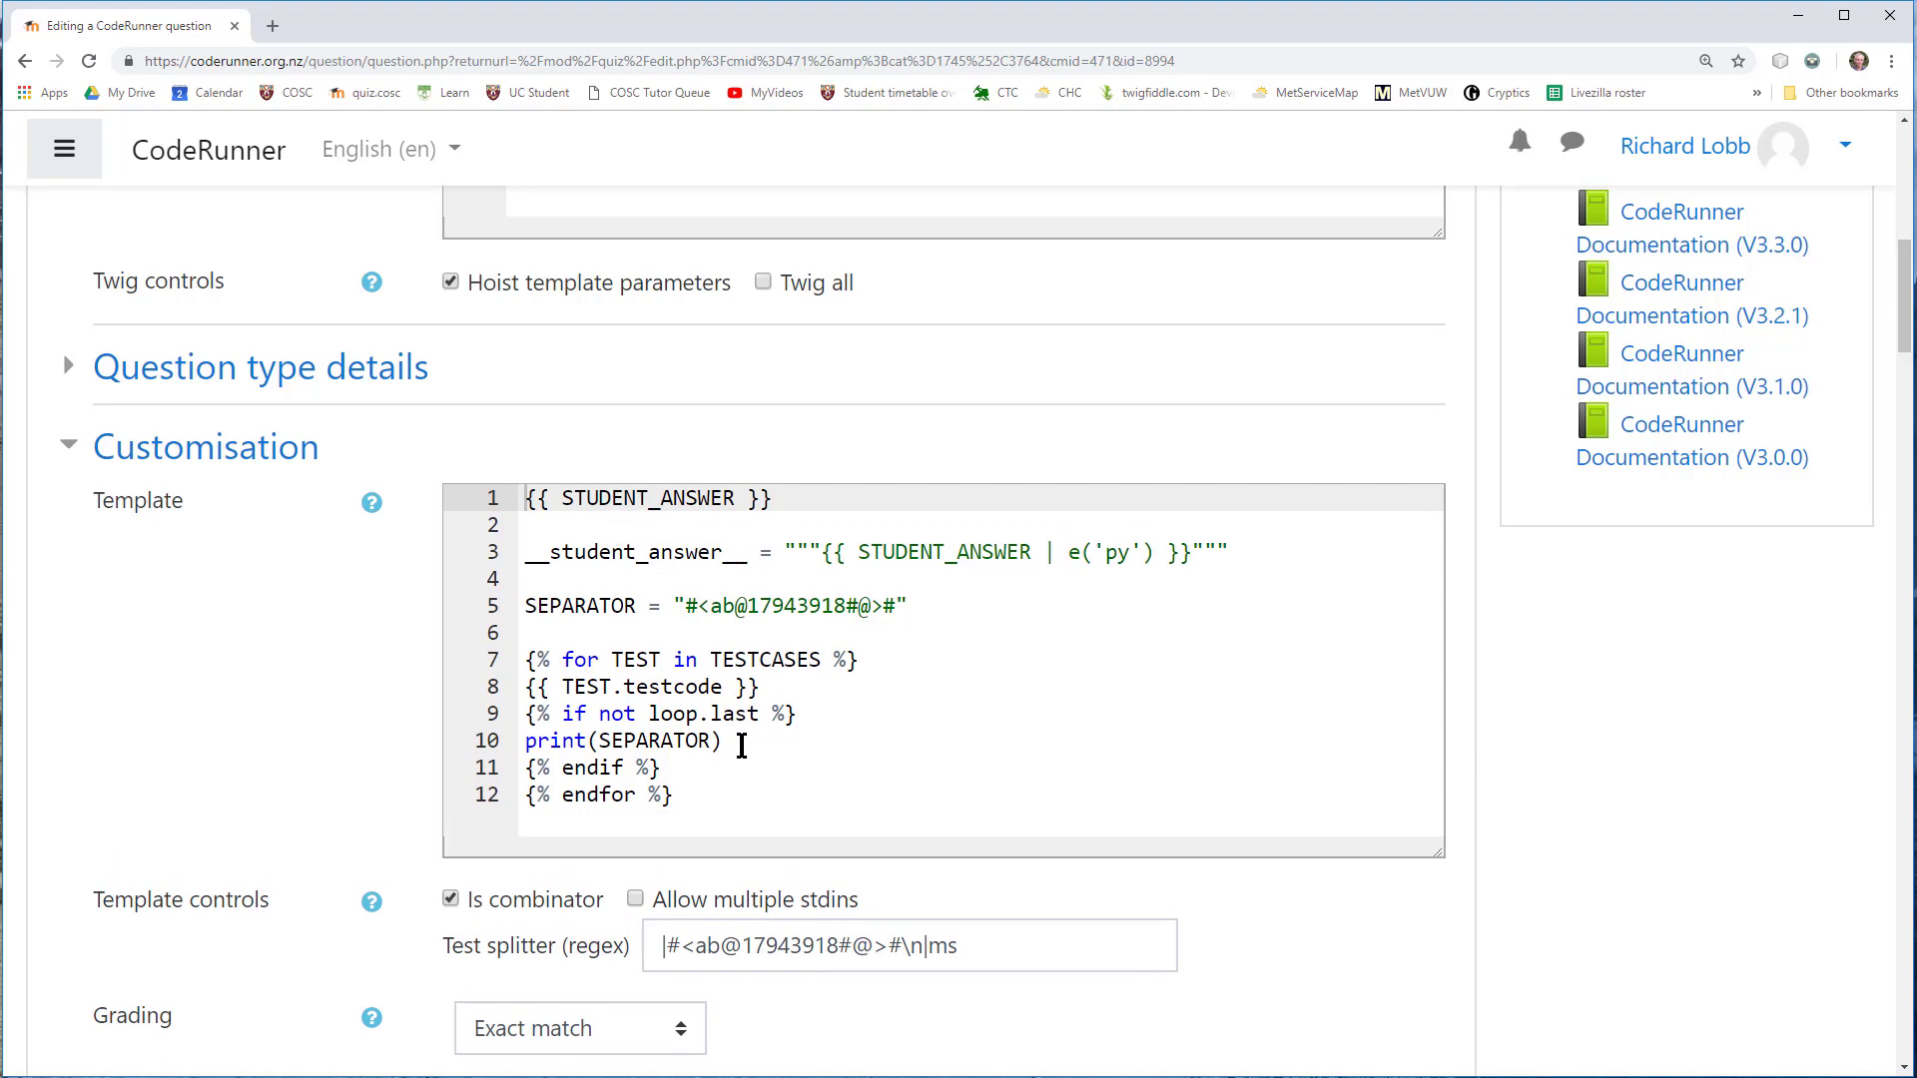
Examine the template line by line: the student answer insertion, the __student_answer__ string, the SEPARATOR and the loop over the test cases
double_click(165, 504)
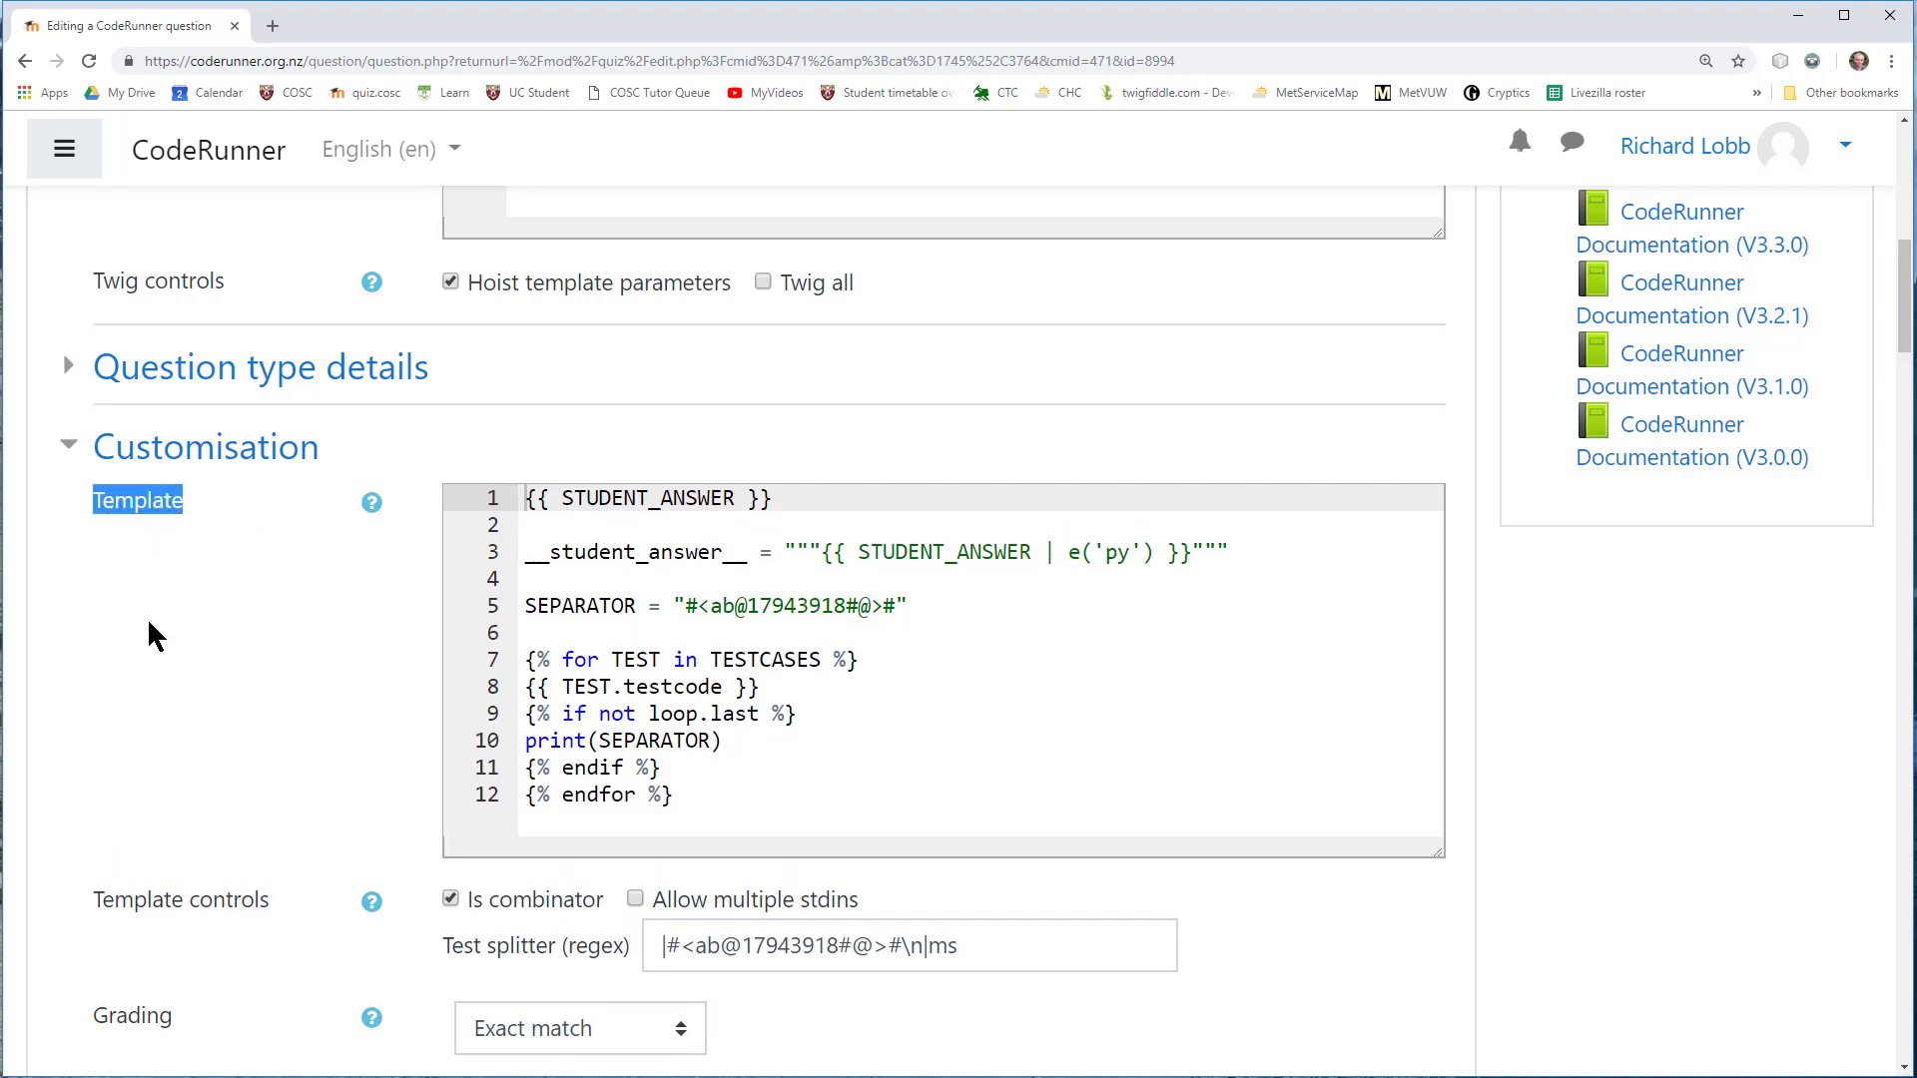
click(530, 502)
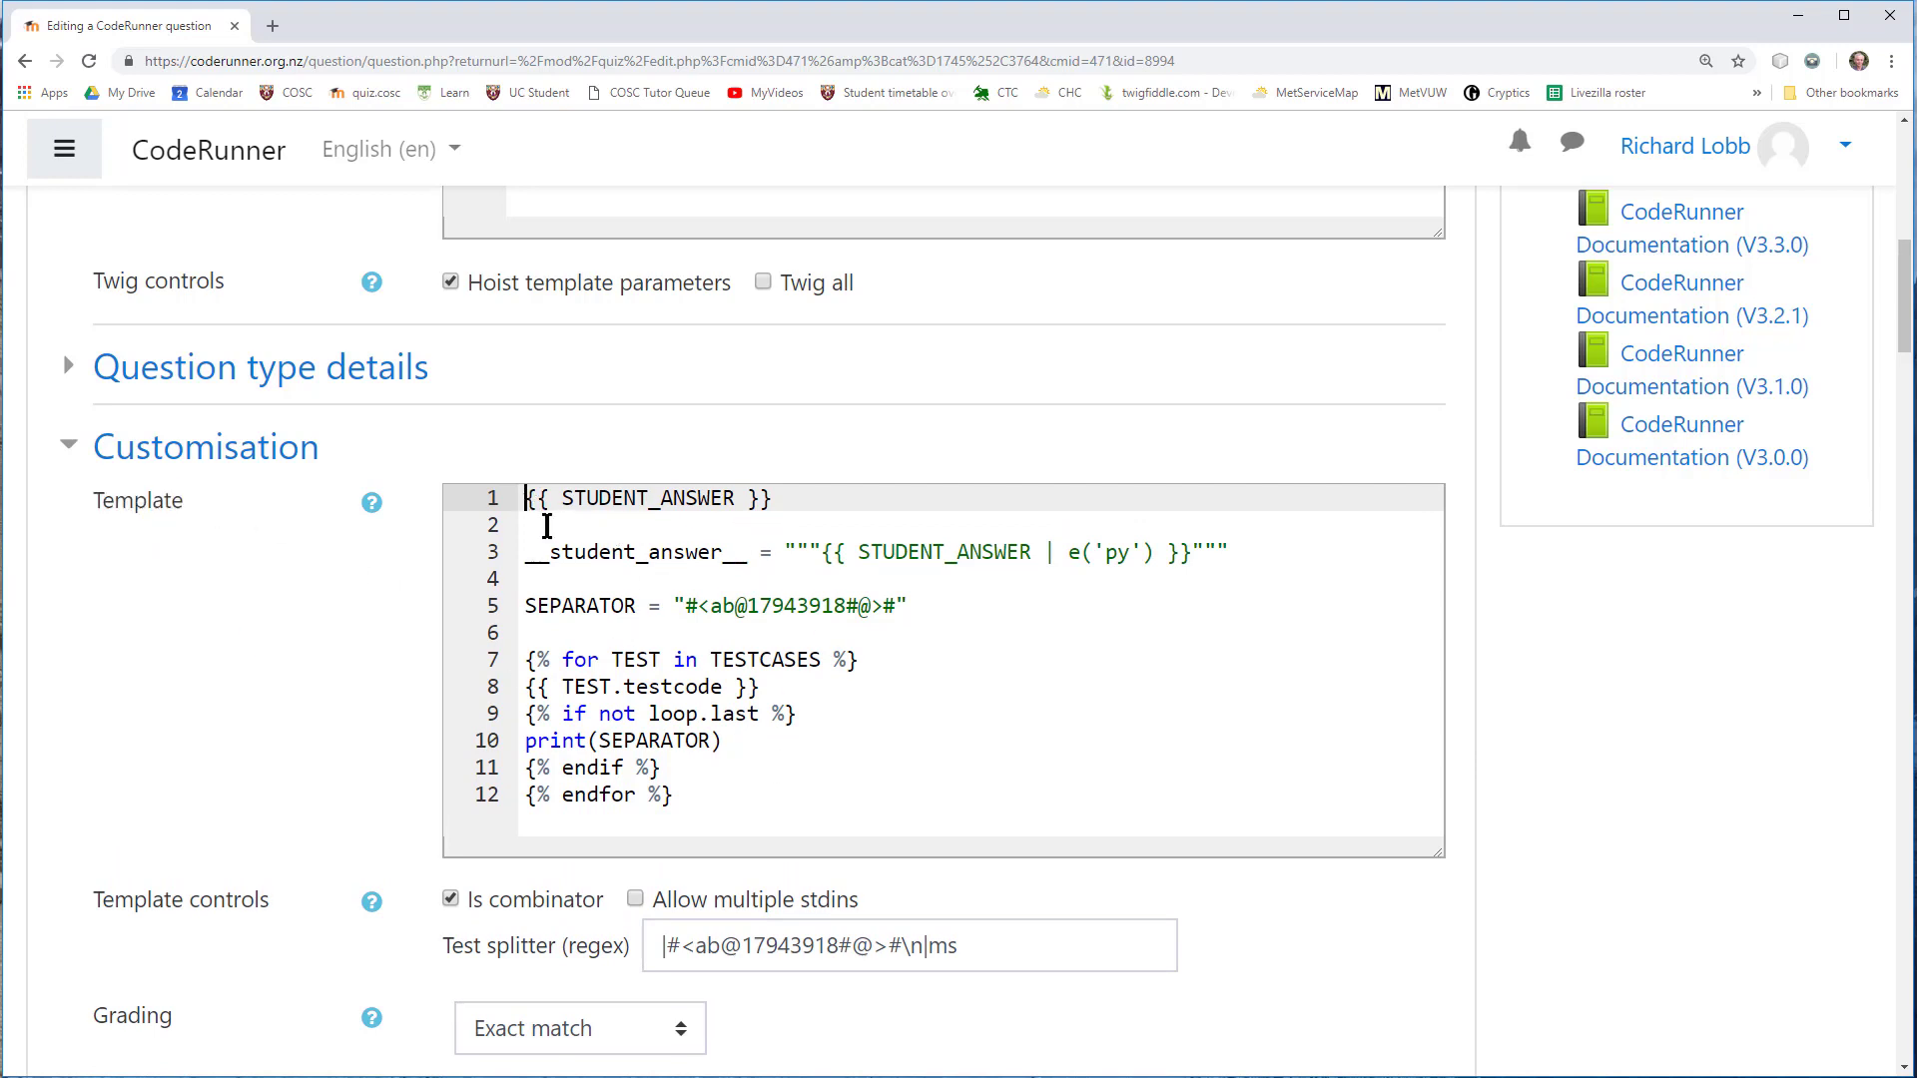
drag(530, 502, 706, 788)
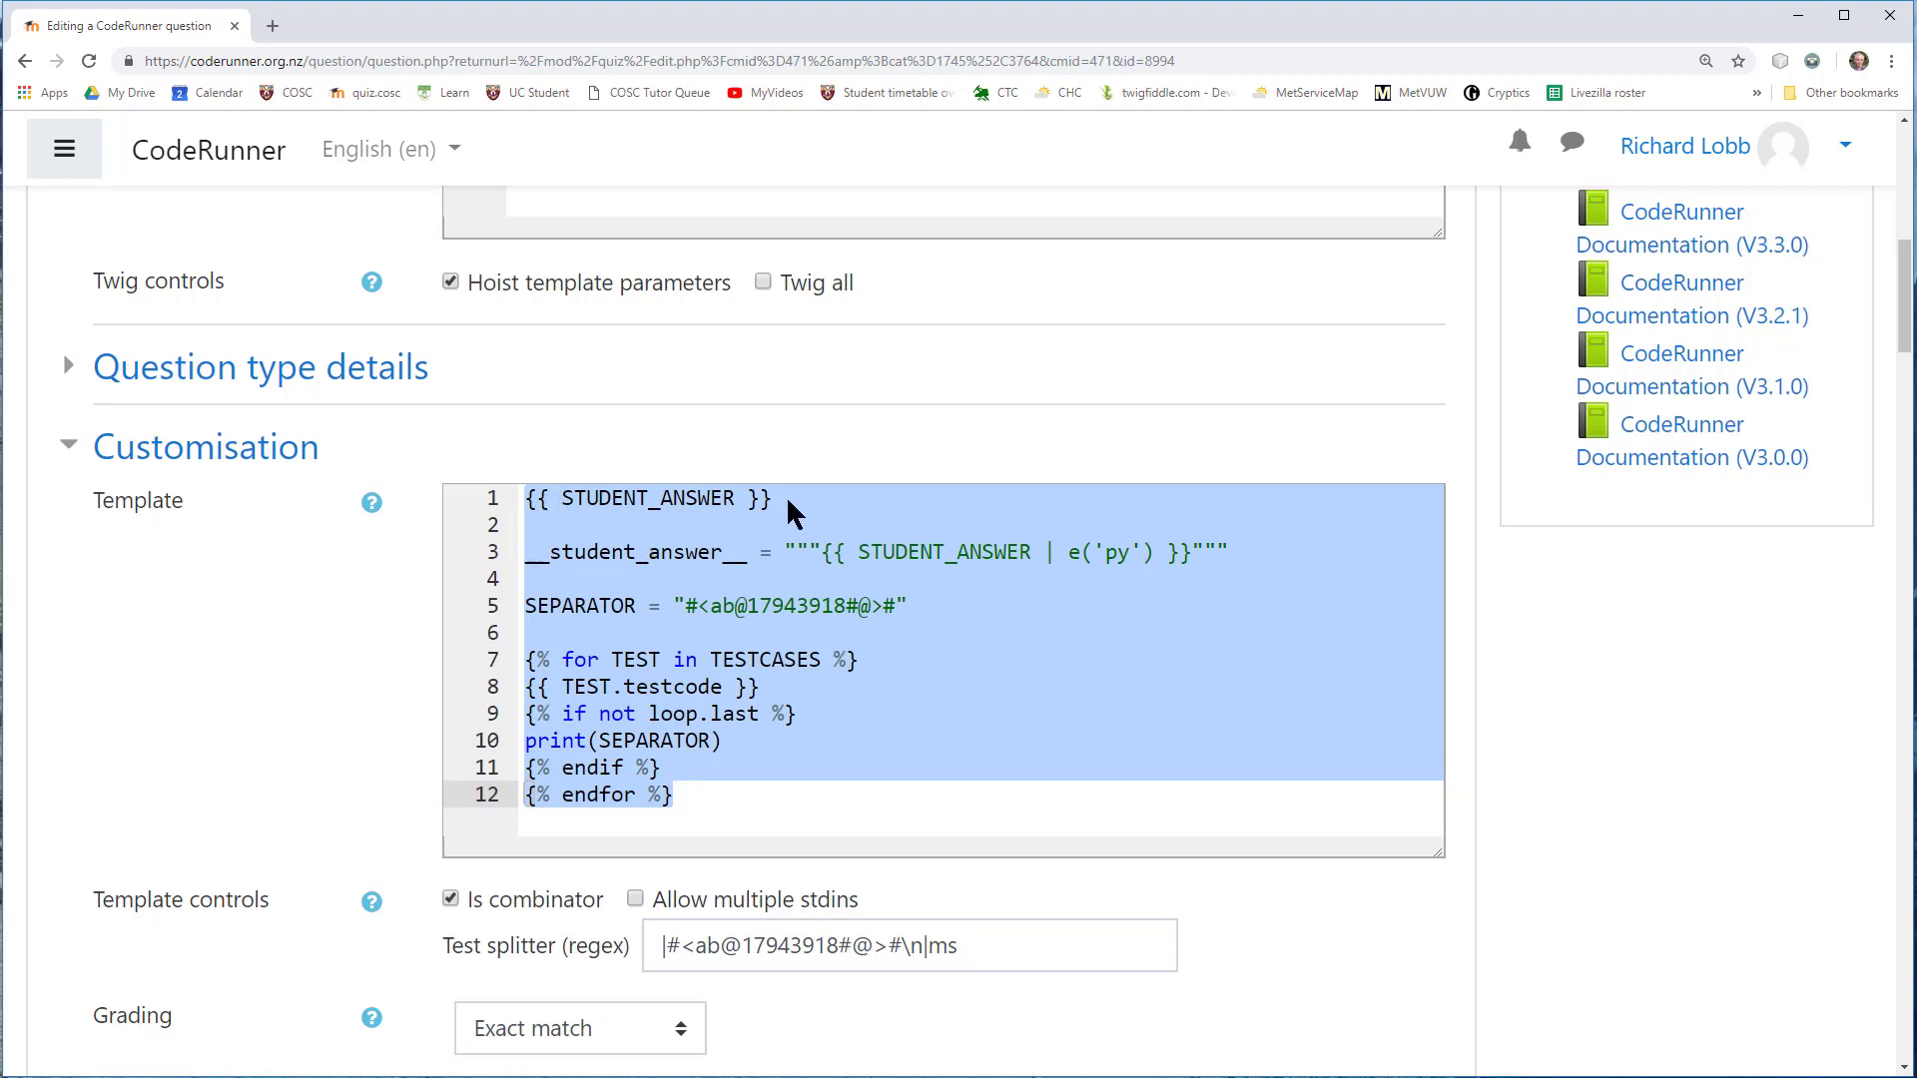
drag(784, 510, 513, 496)
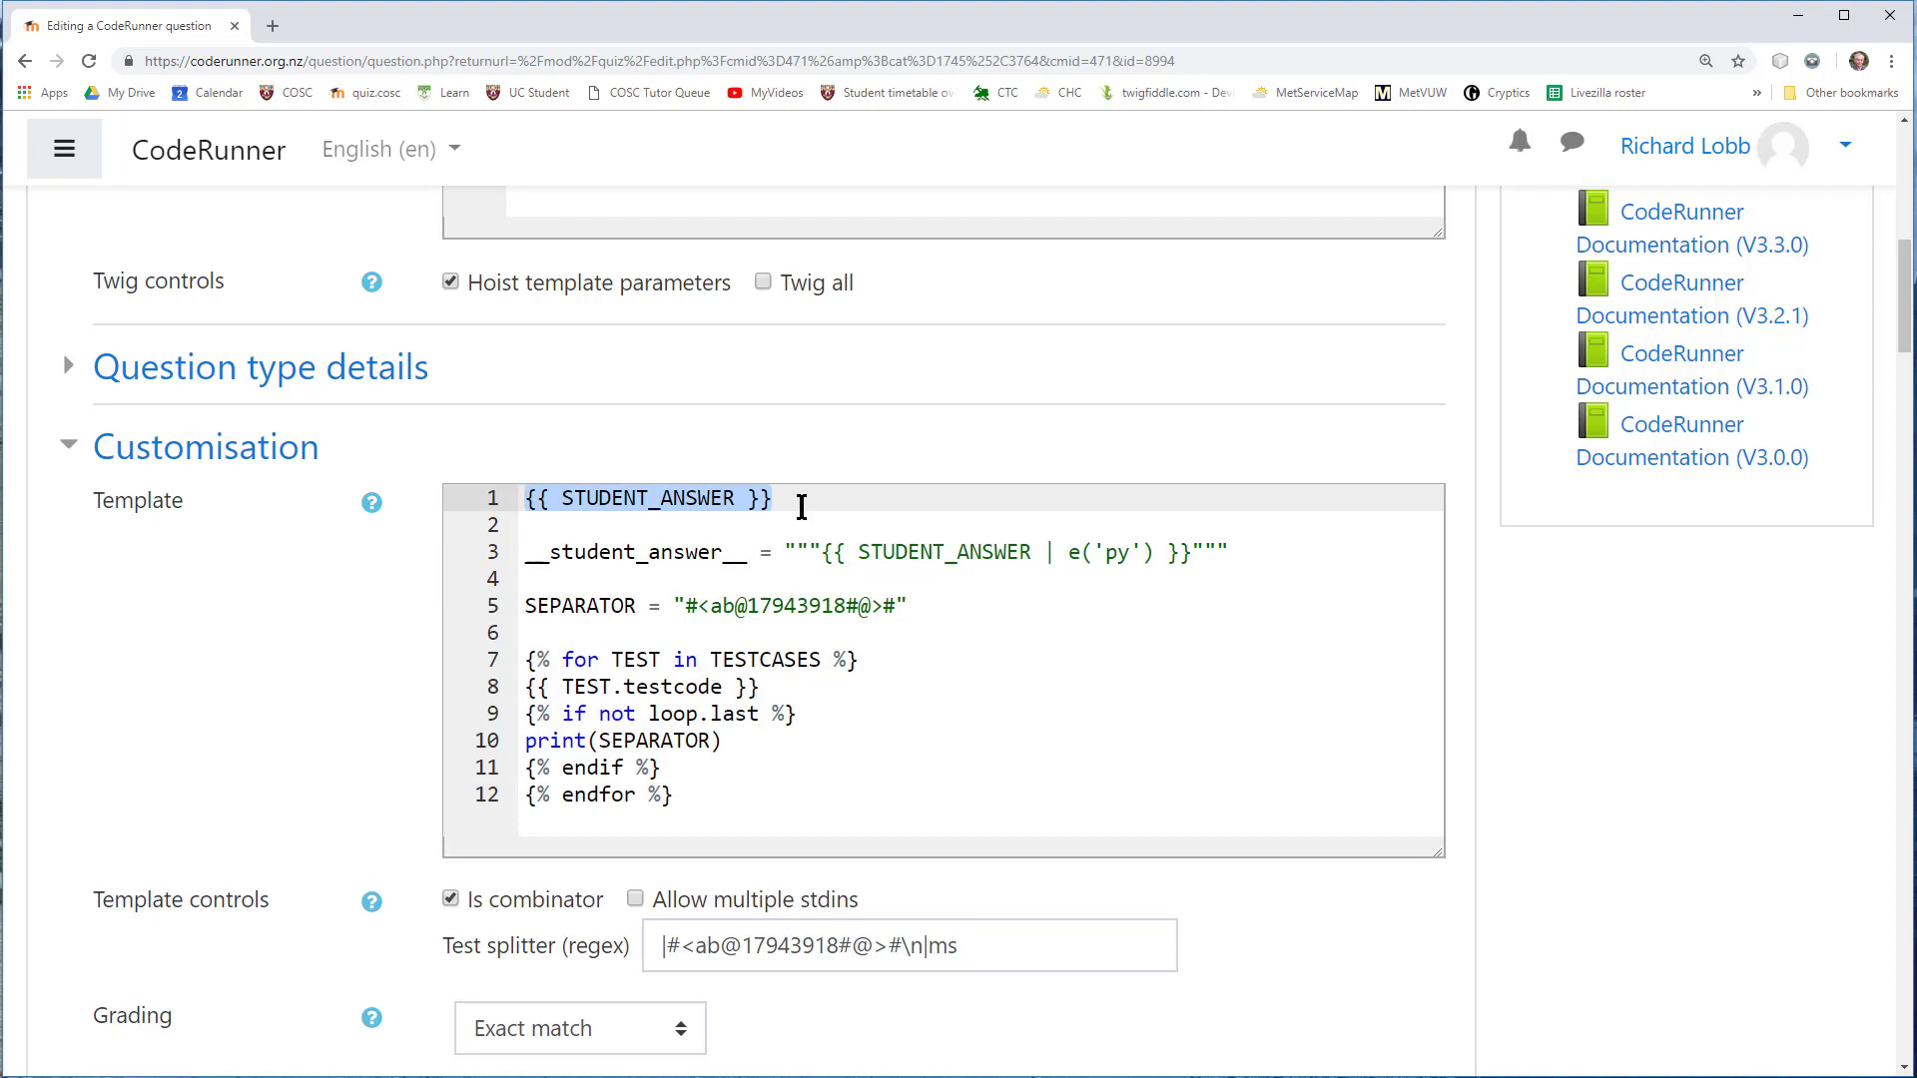
drag(801, 500, 496, 500)
scroll(1895, 320, down, 1)
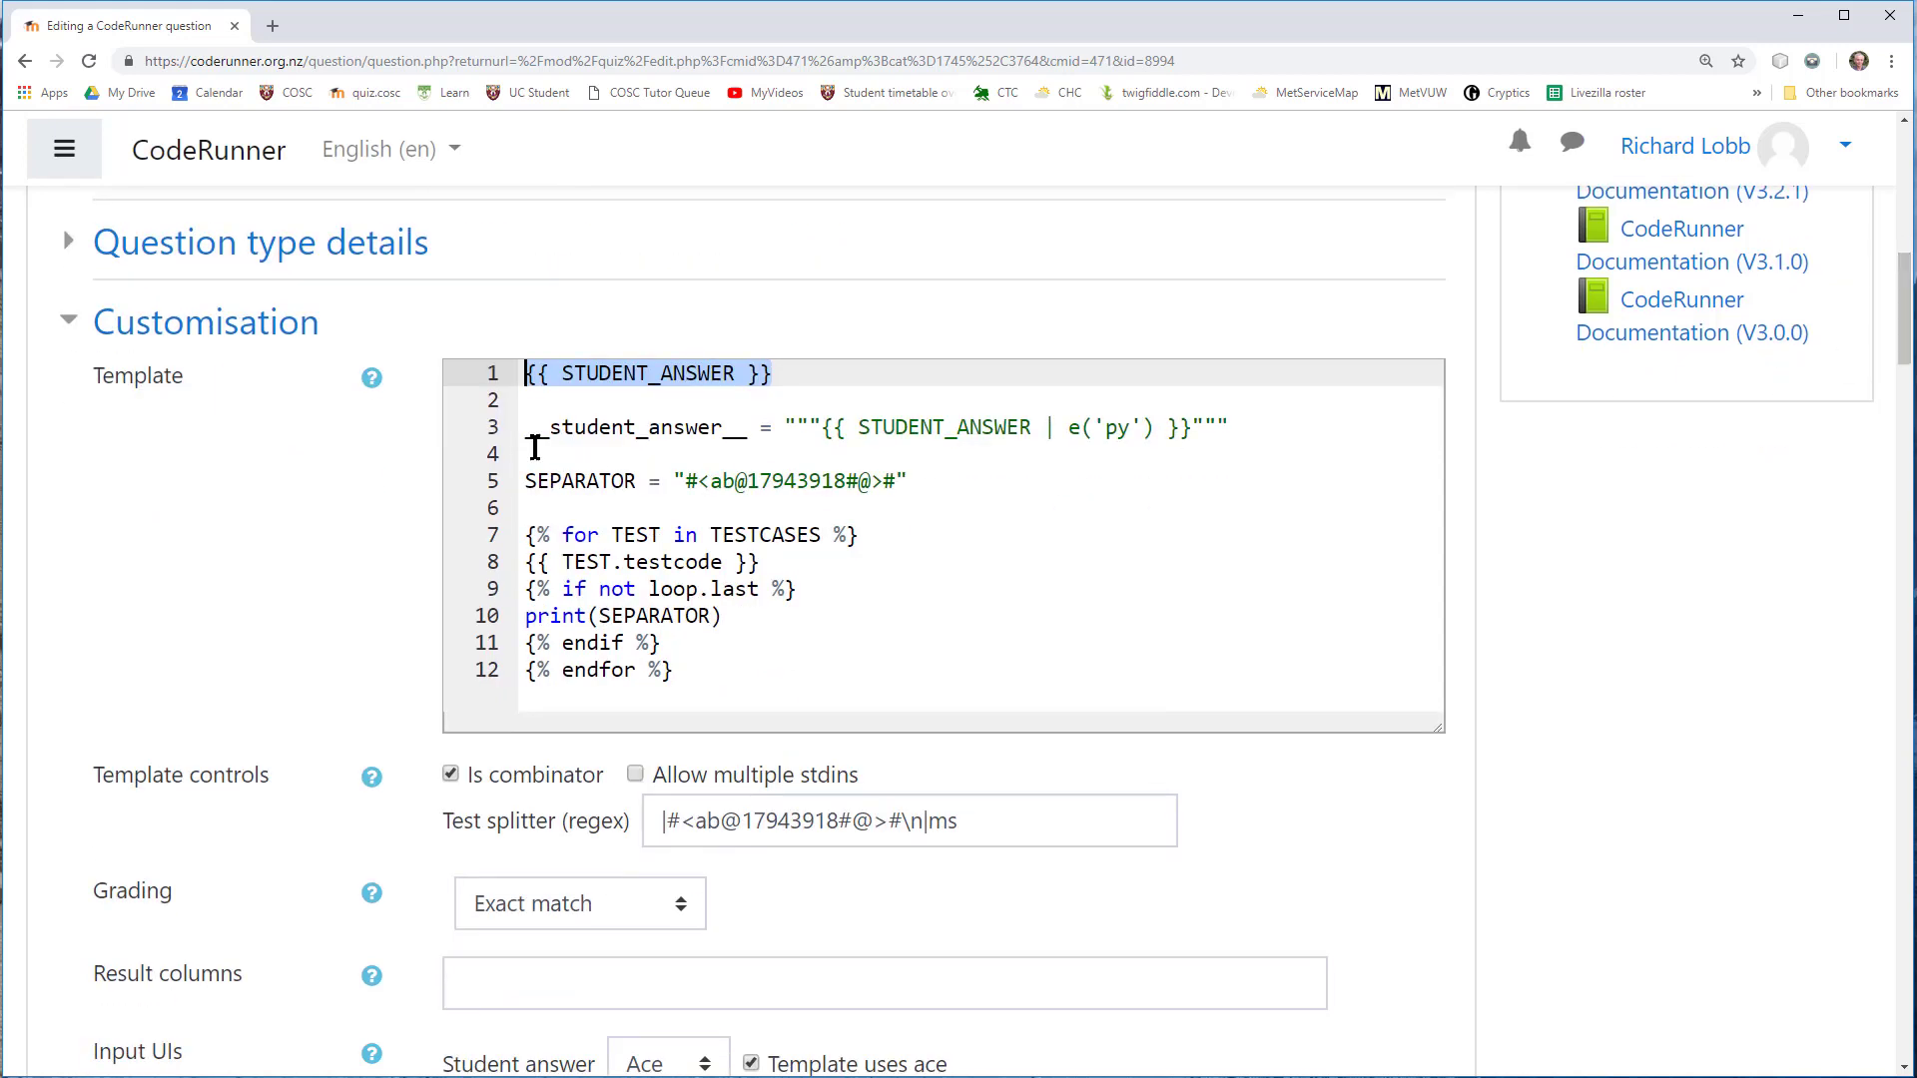
click(526, 430)
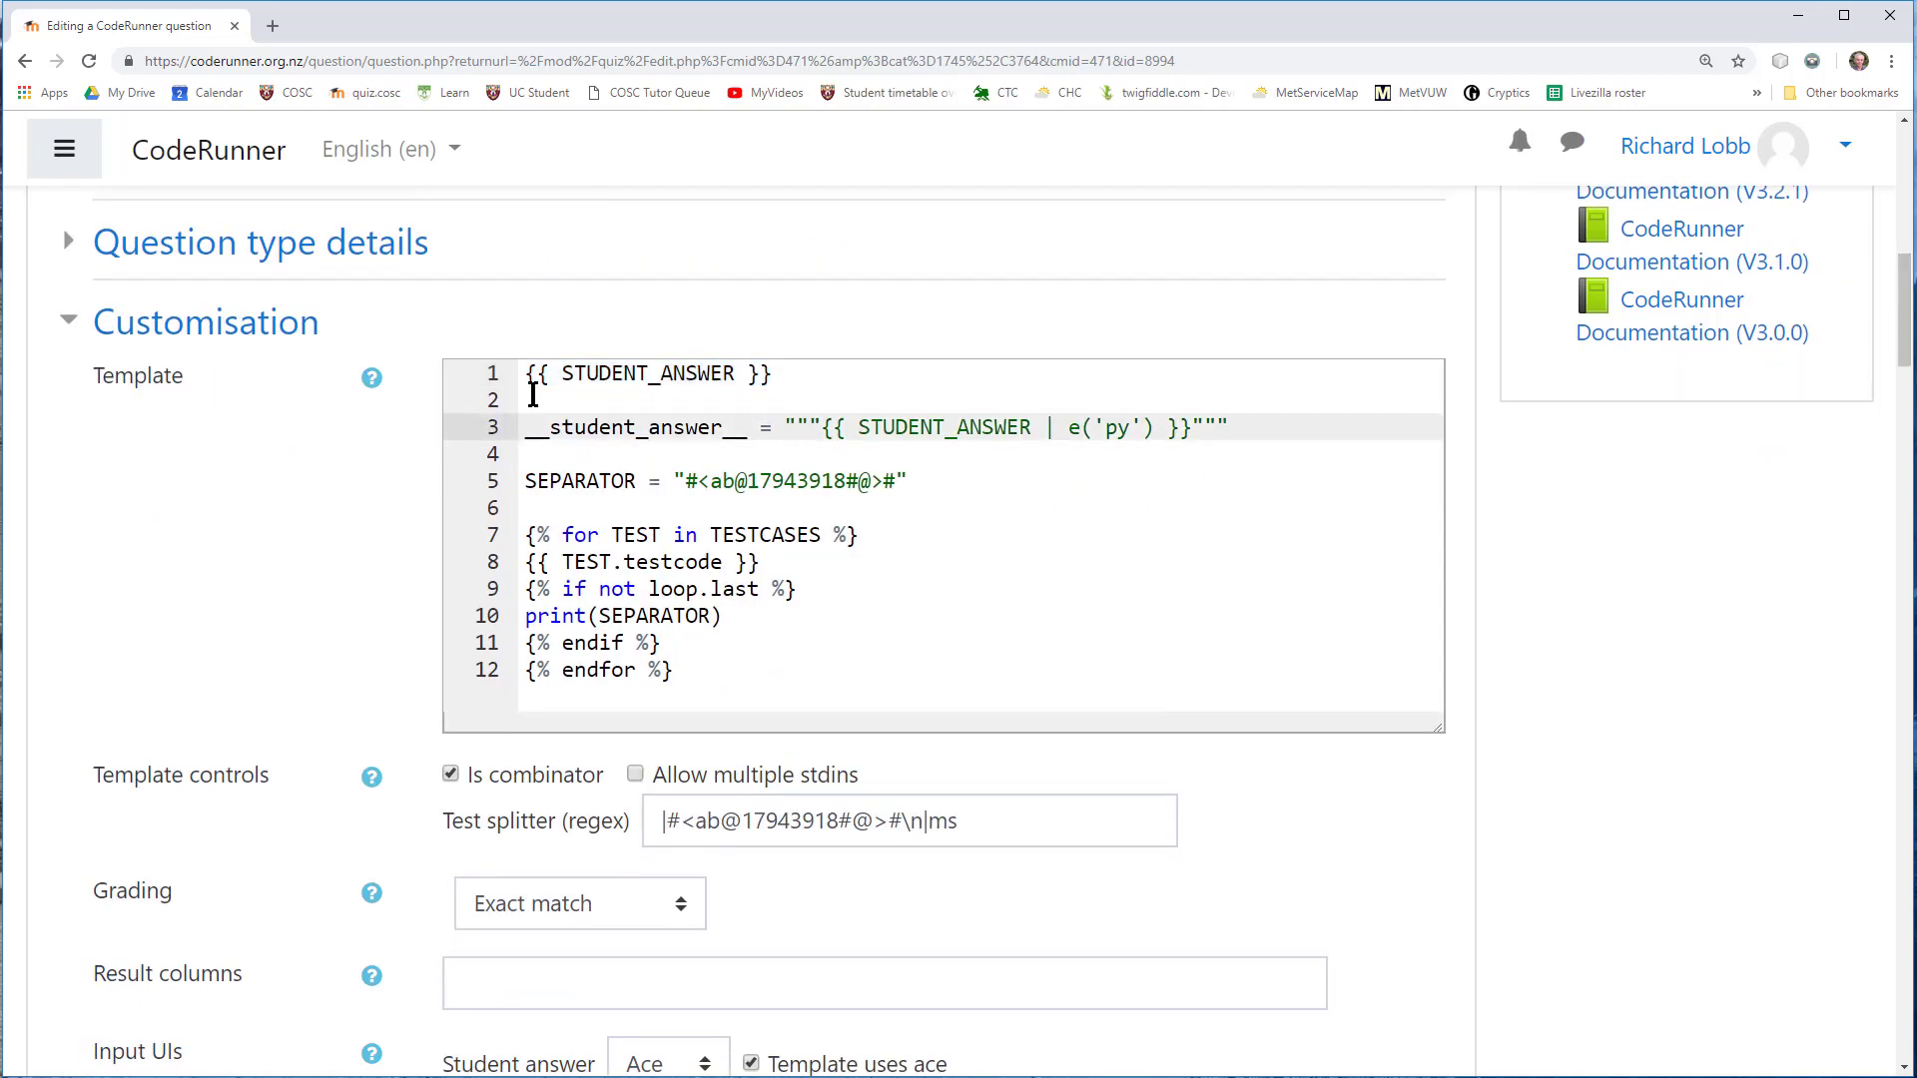
drag(528, 378, 839, 381)
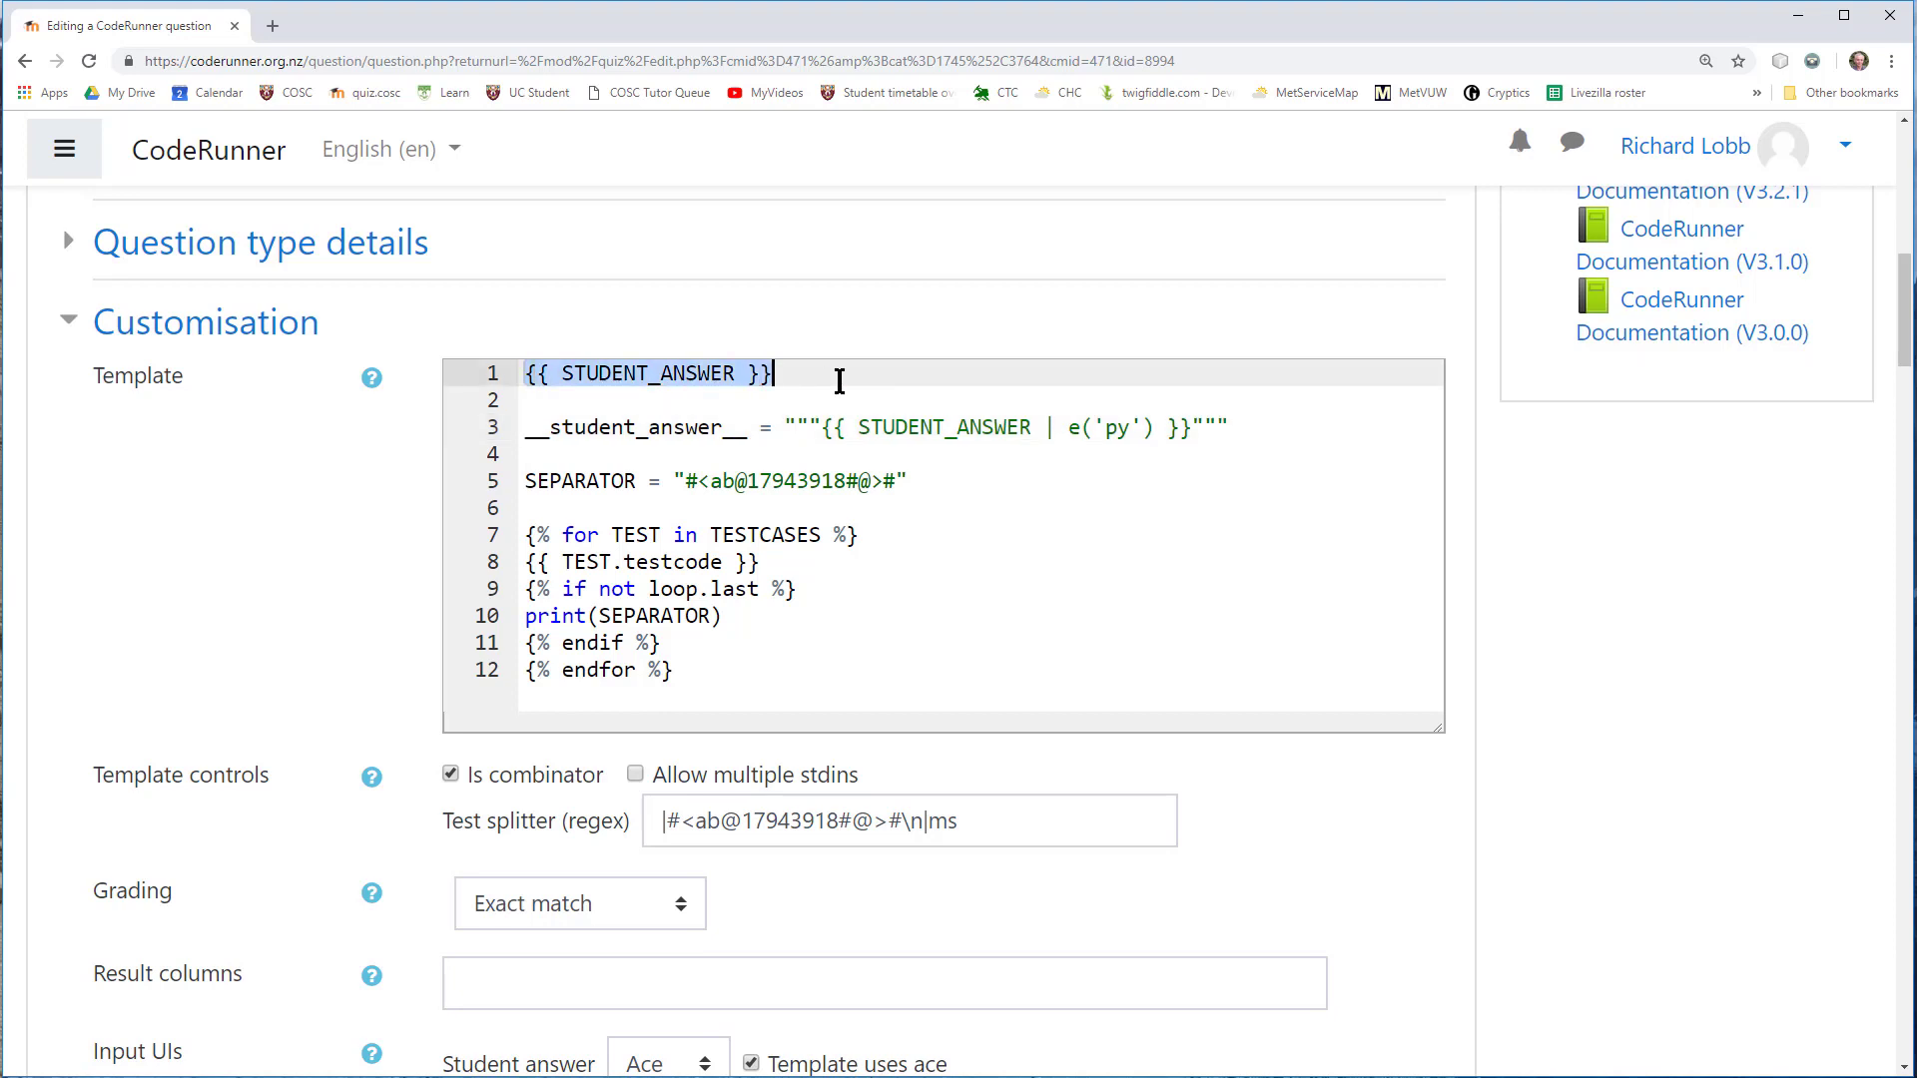
drag(521, 432, 747, 429)
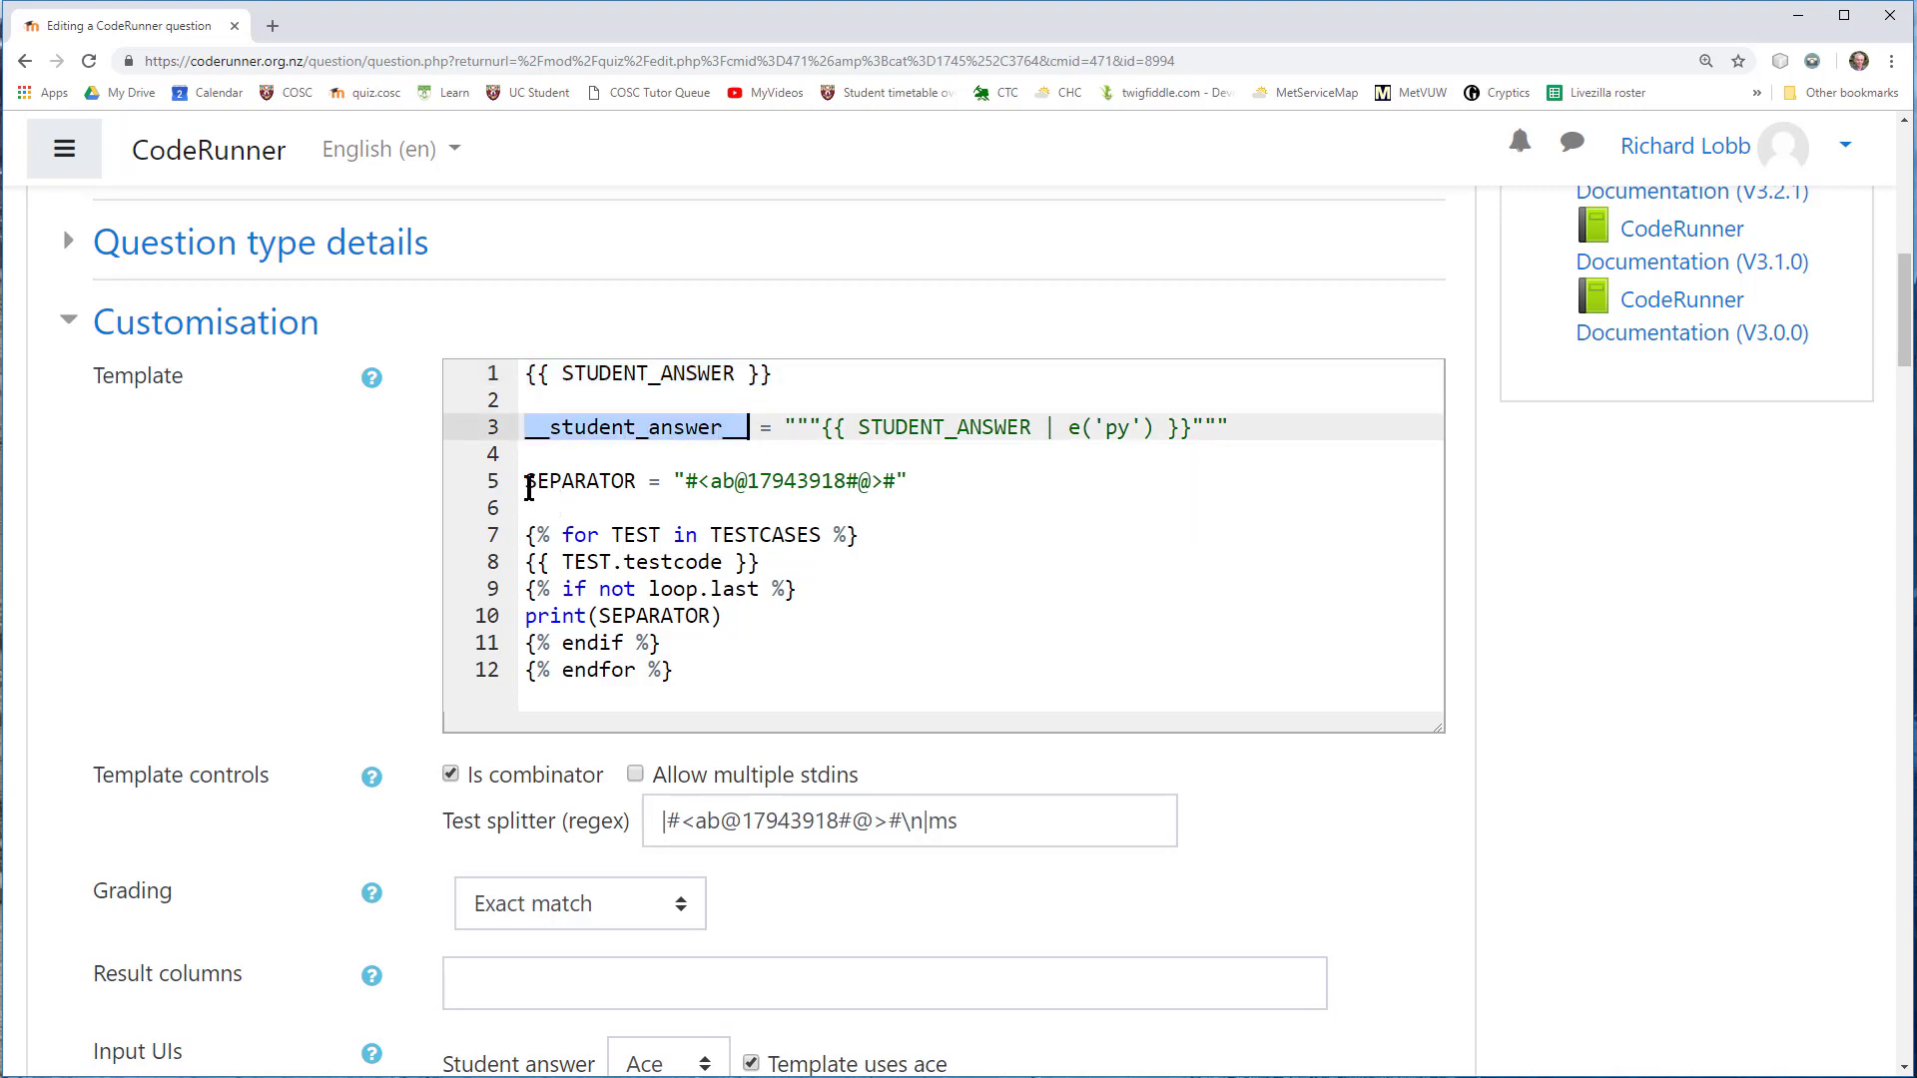
drag(527, 484, 656, 482)
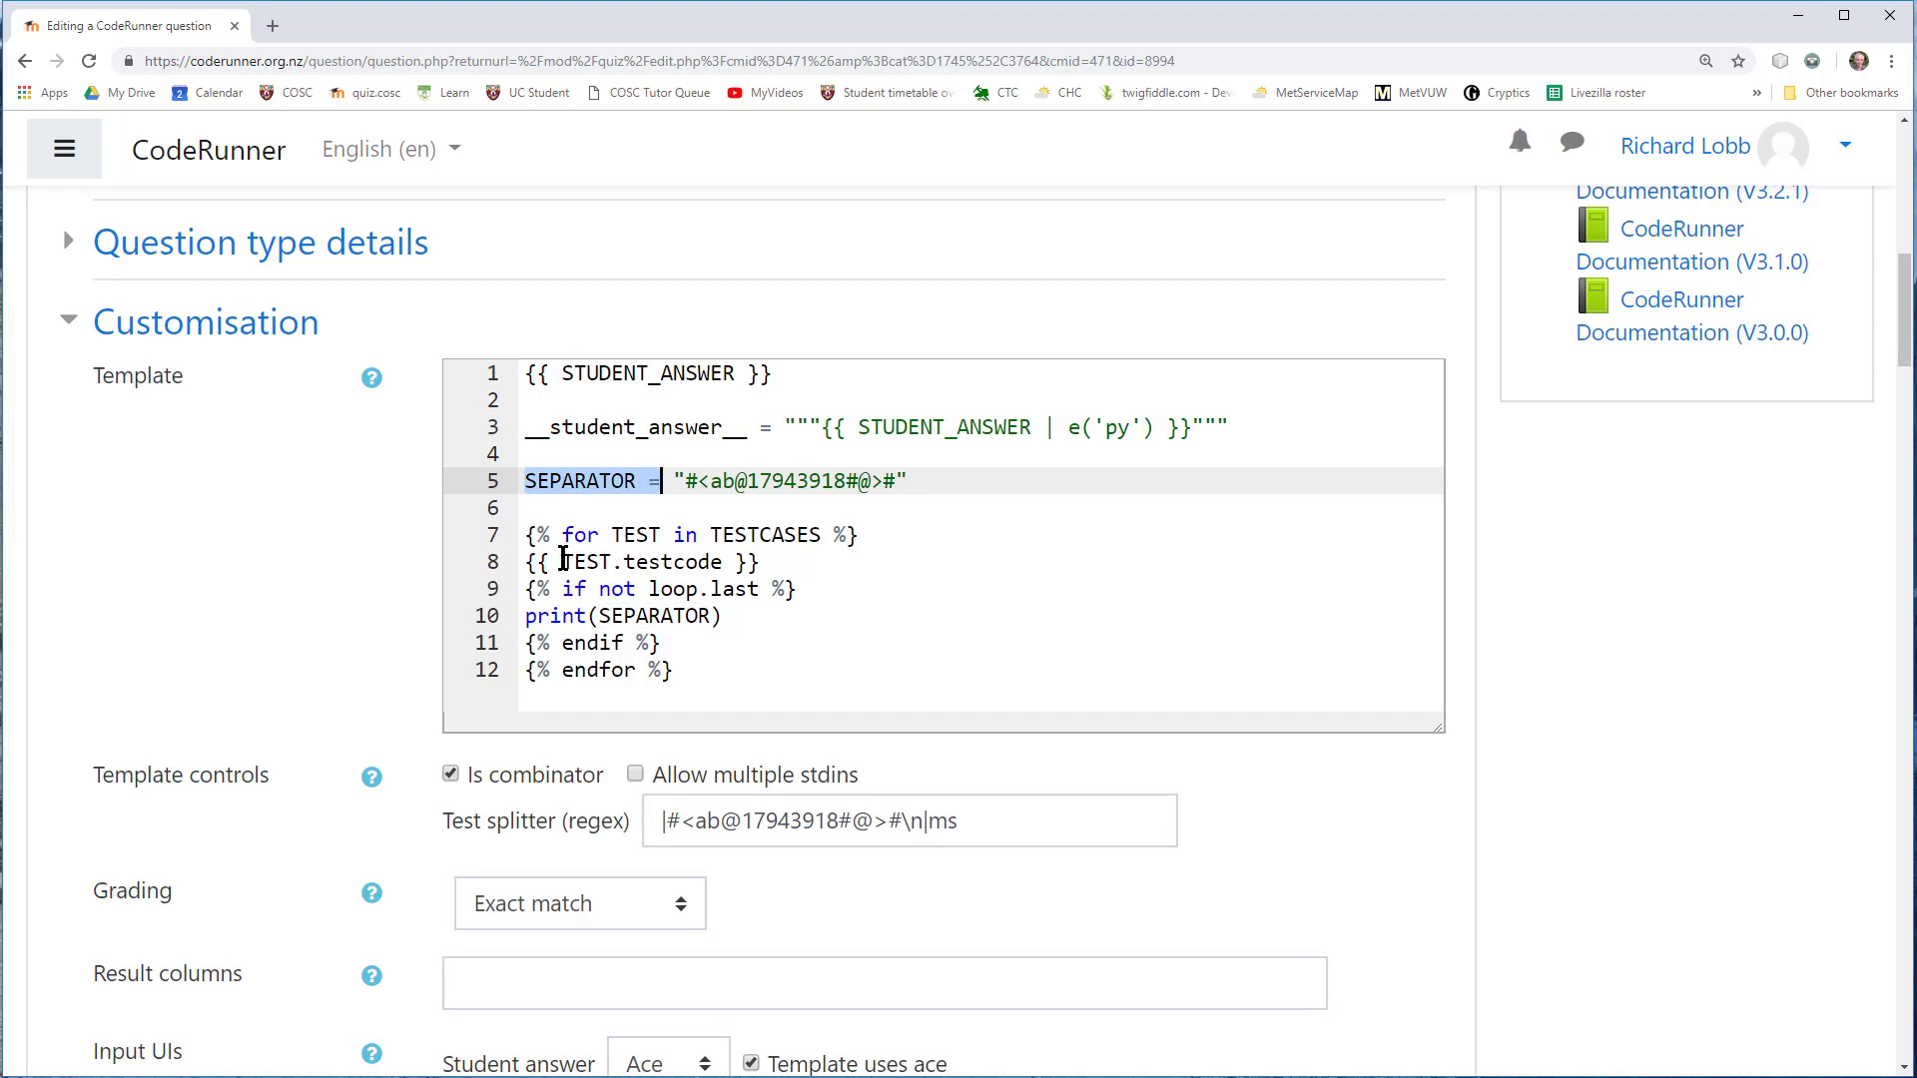
drag(523, 562, 499, 623)
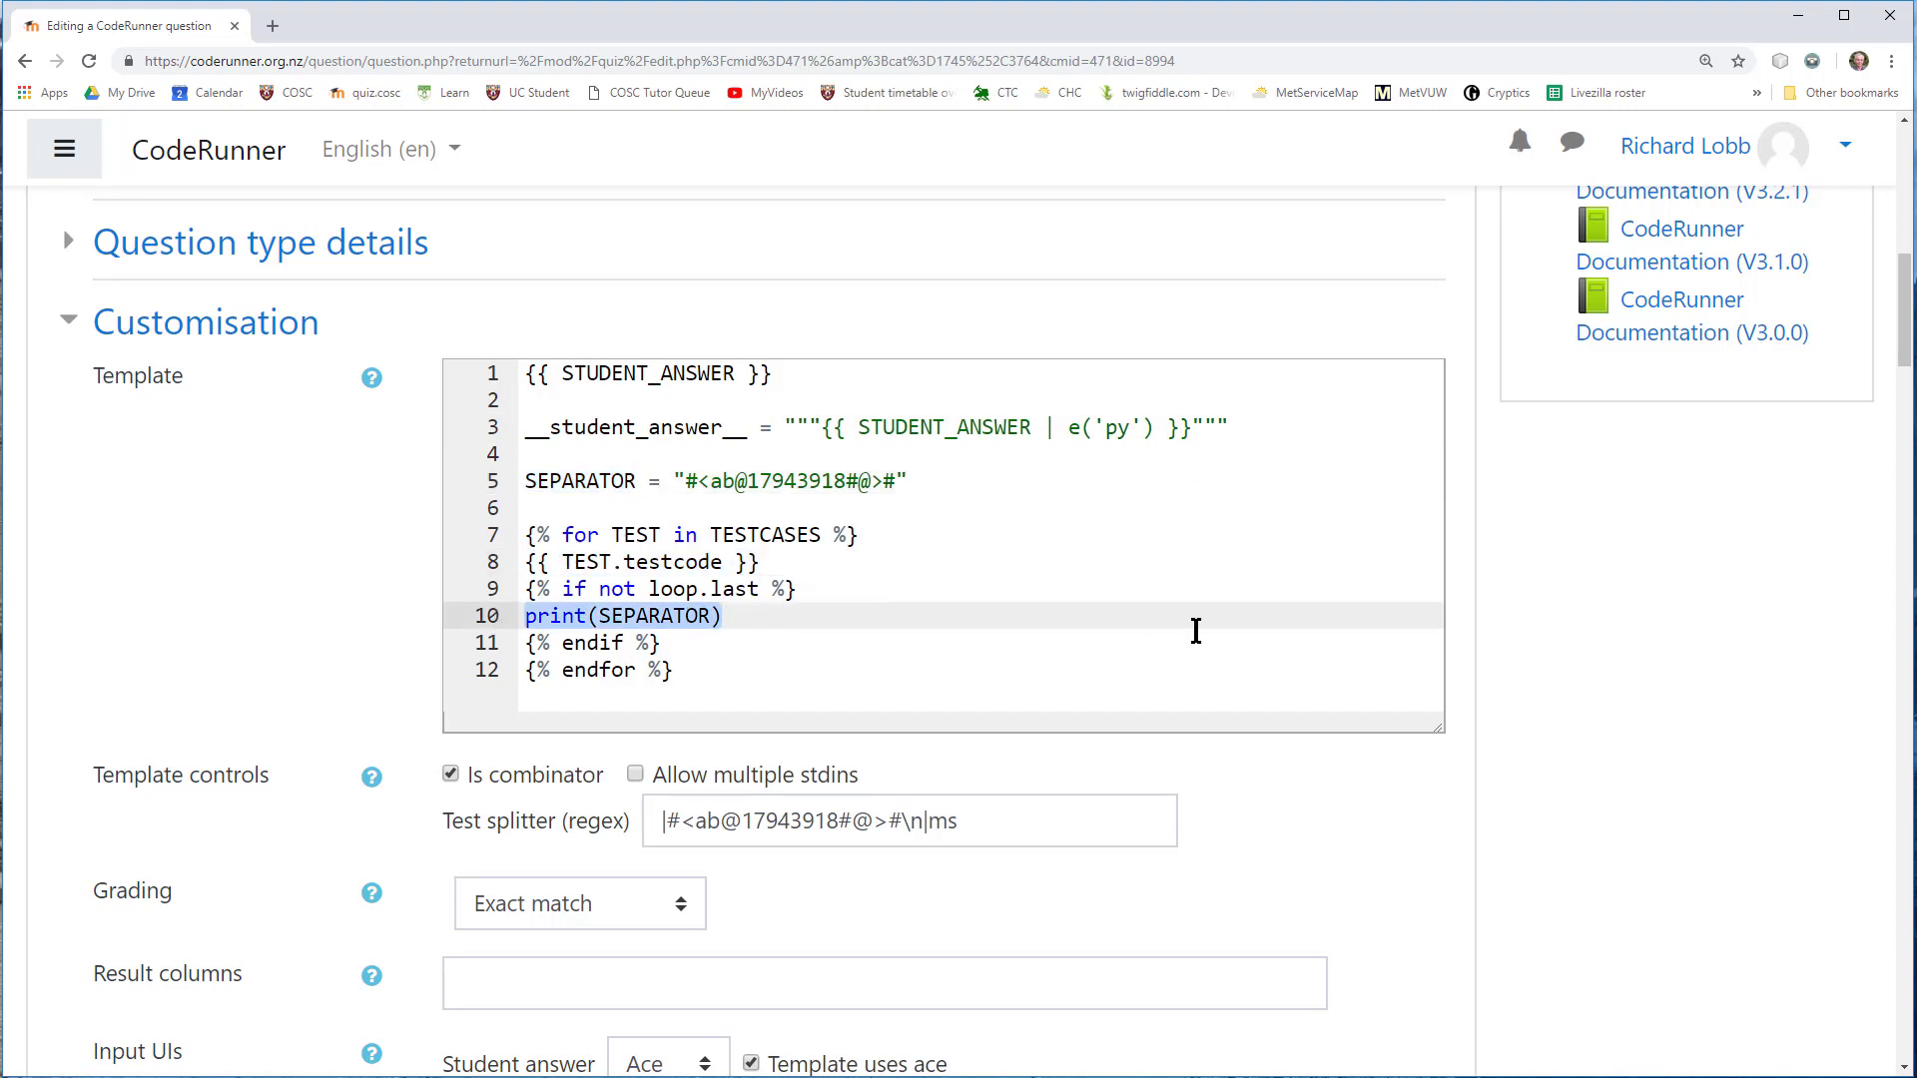
Turn on Template debugging for the question and save the changes while staying in the editing form
drag(1902, 359, 1900, 262)
click(604, 431)
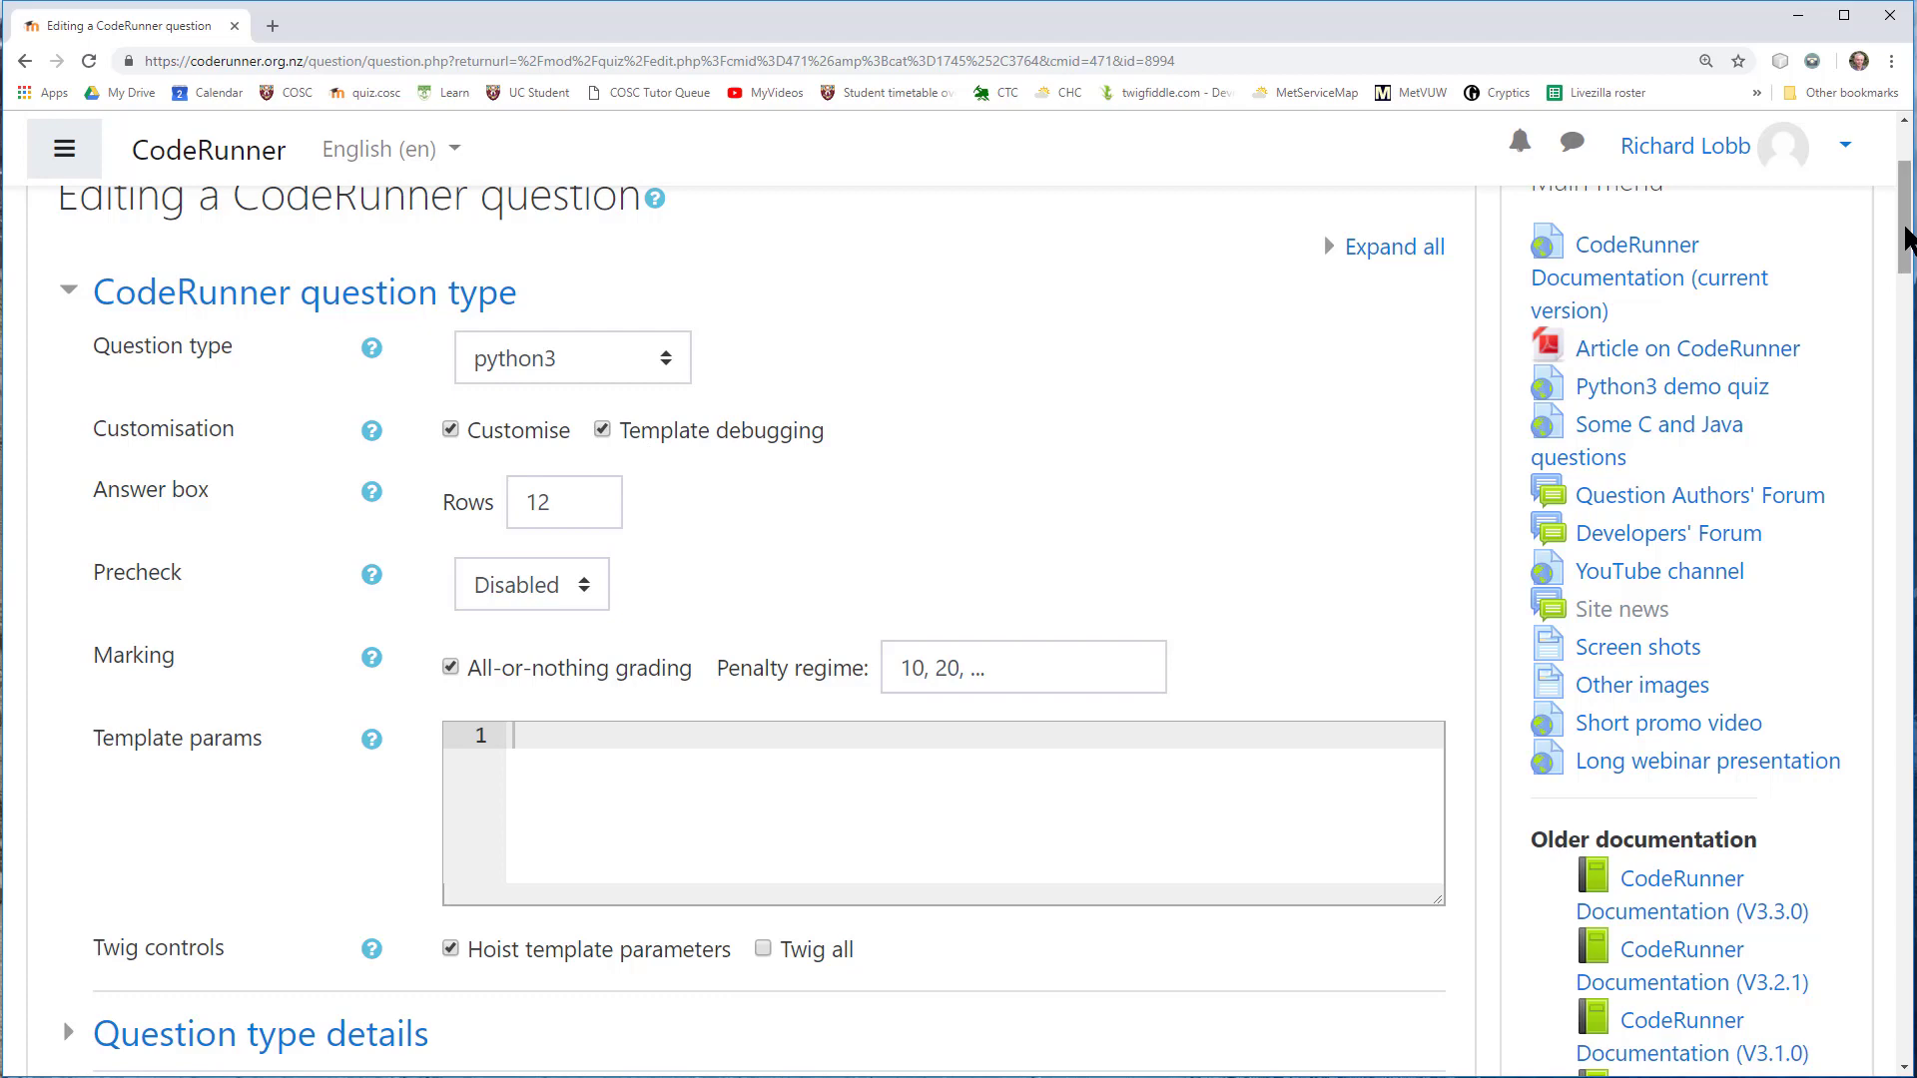
drag(1900, 250, 1847, 888)
scroll(1848, 889, down, 10)
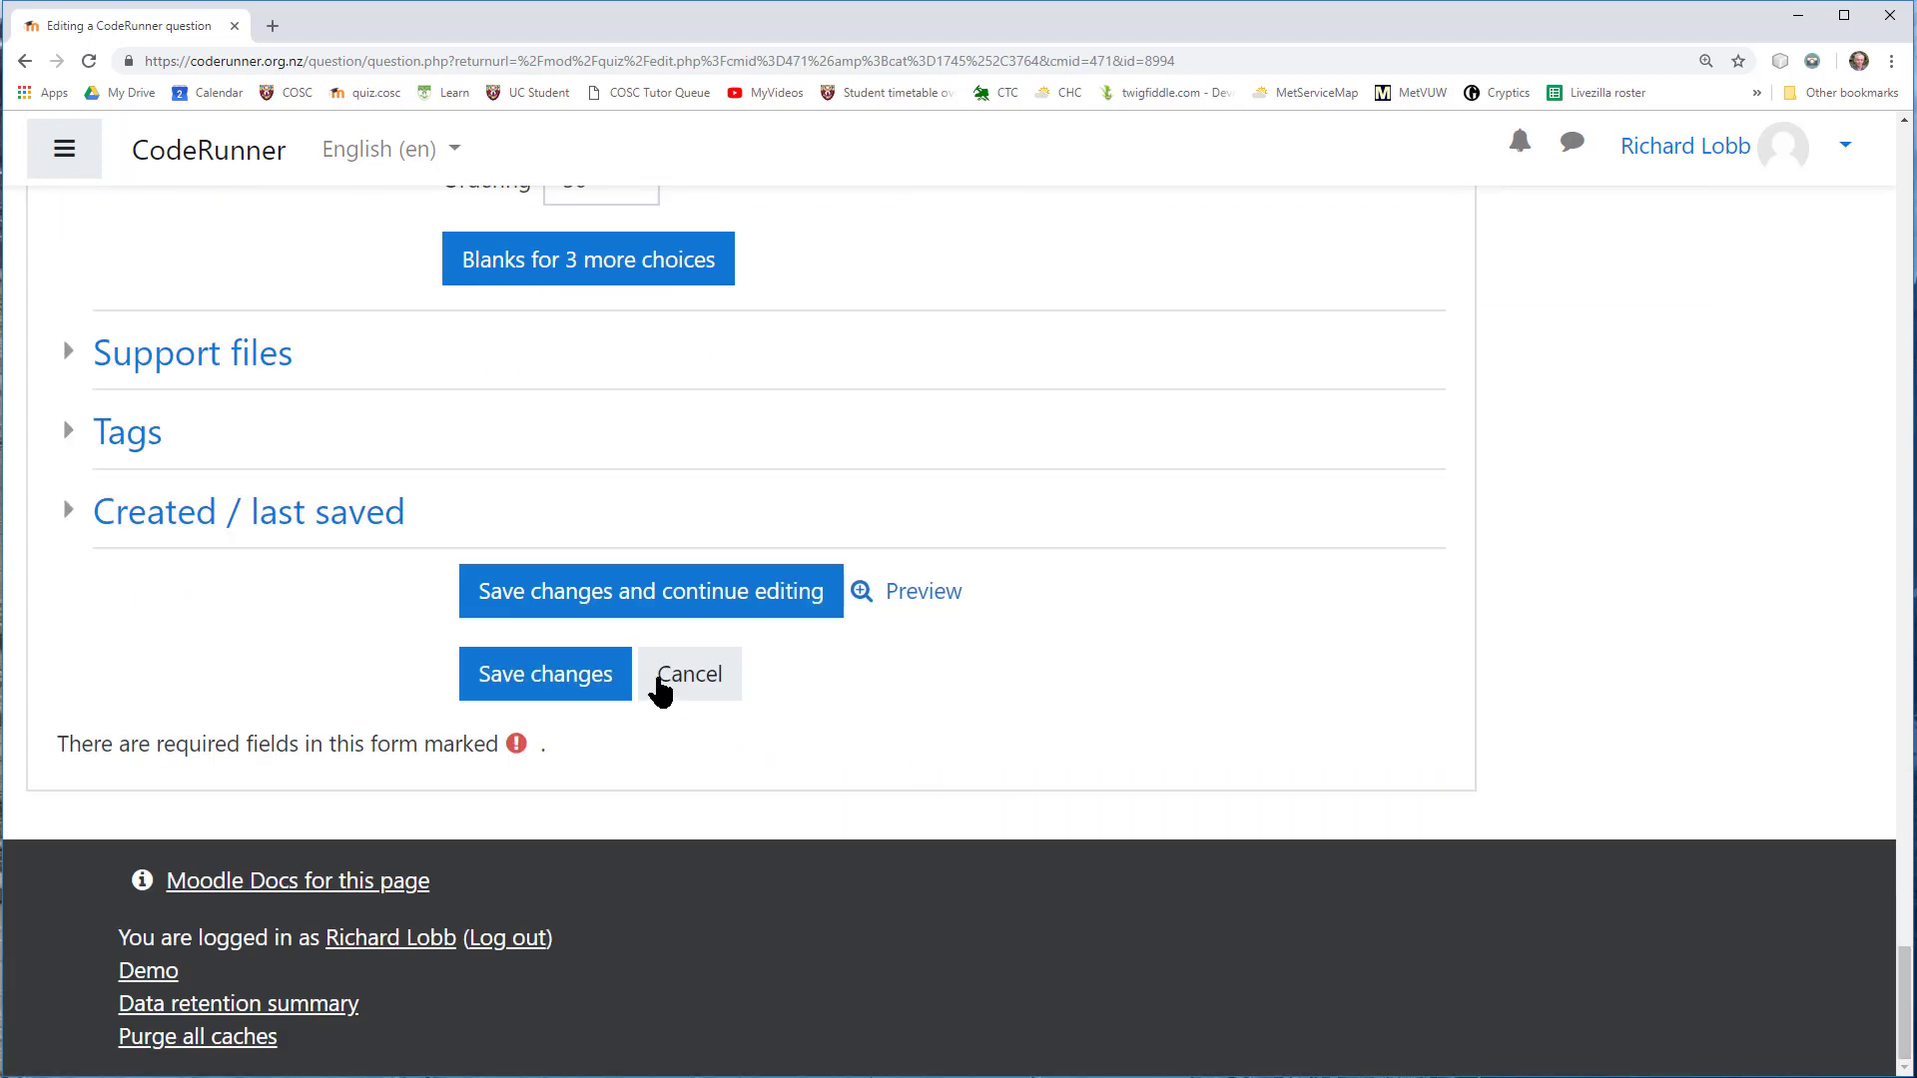
click(639, 600)
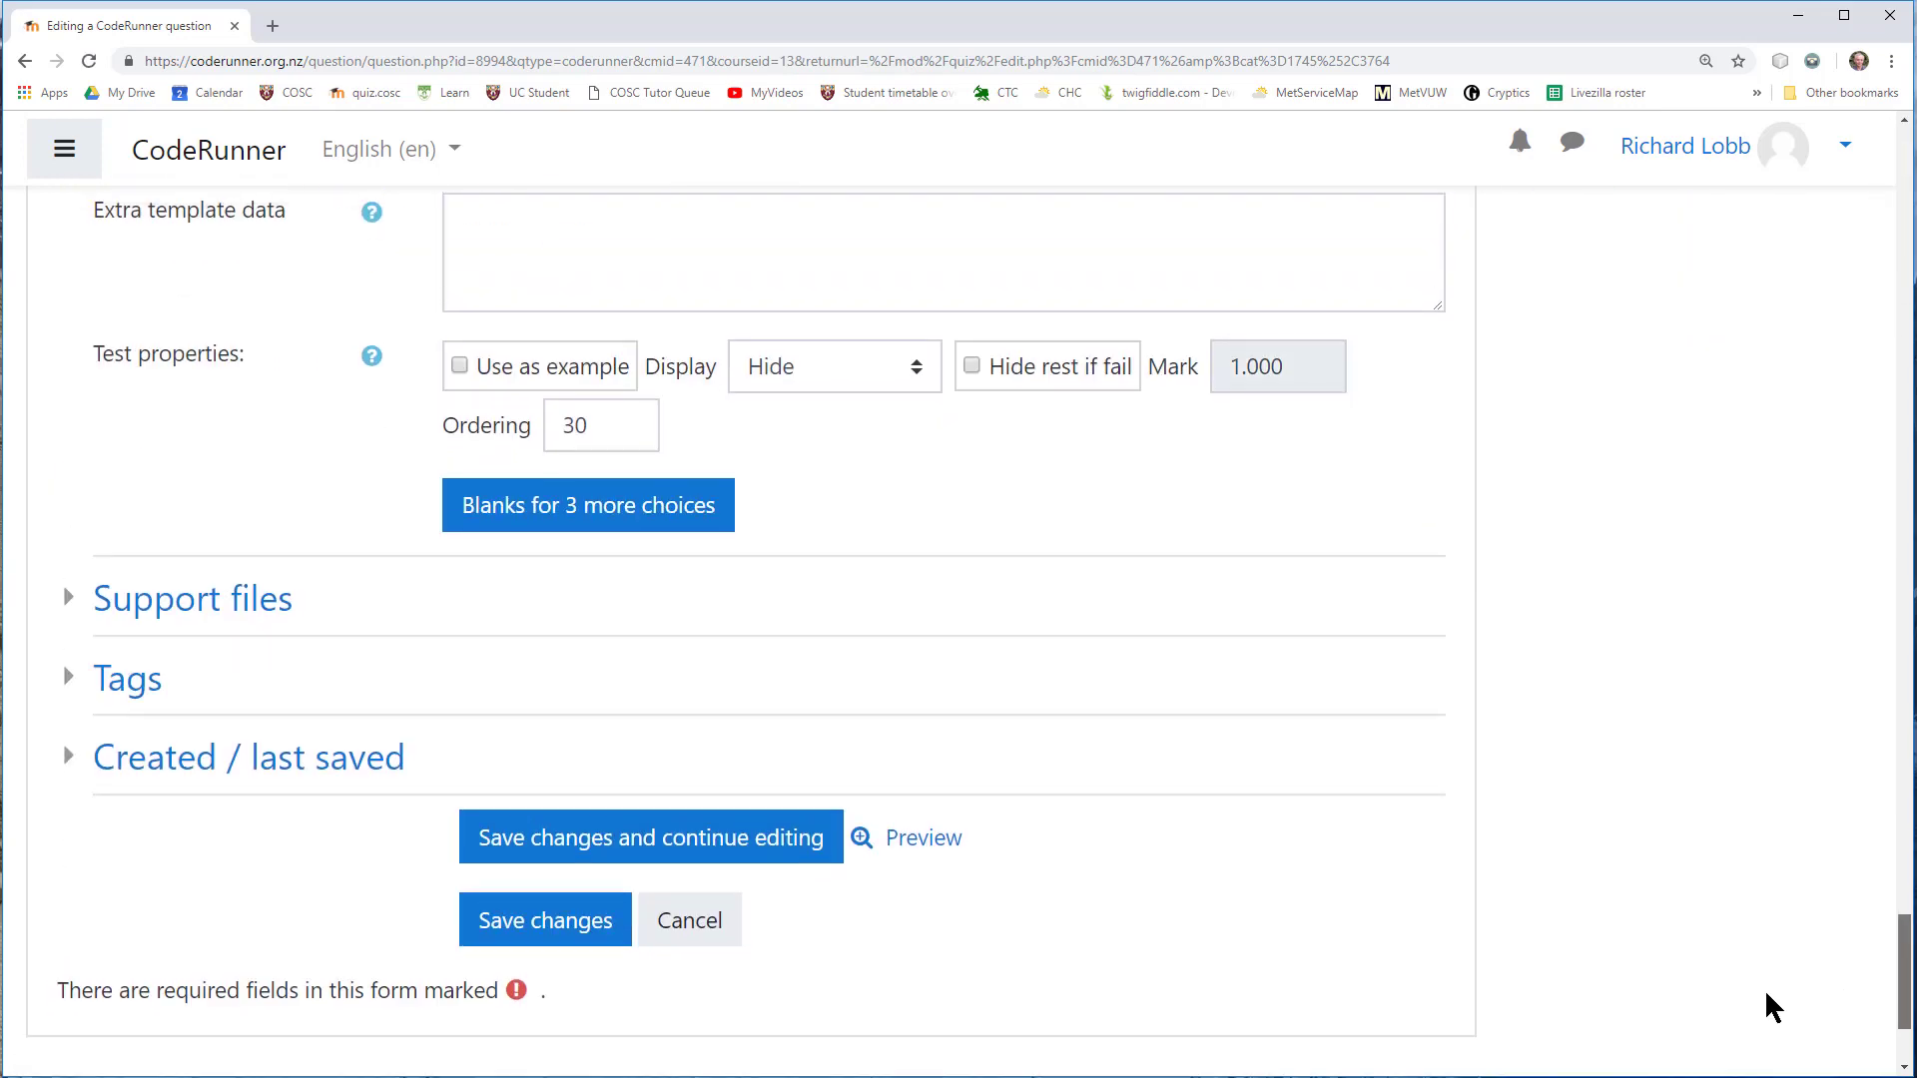
Preview the question in an enlarged window, copy the for-loop print_negatives function from the question text into the answer and check it
click(929, 844)
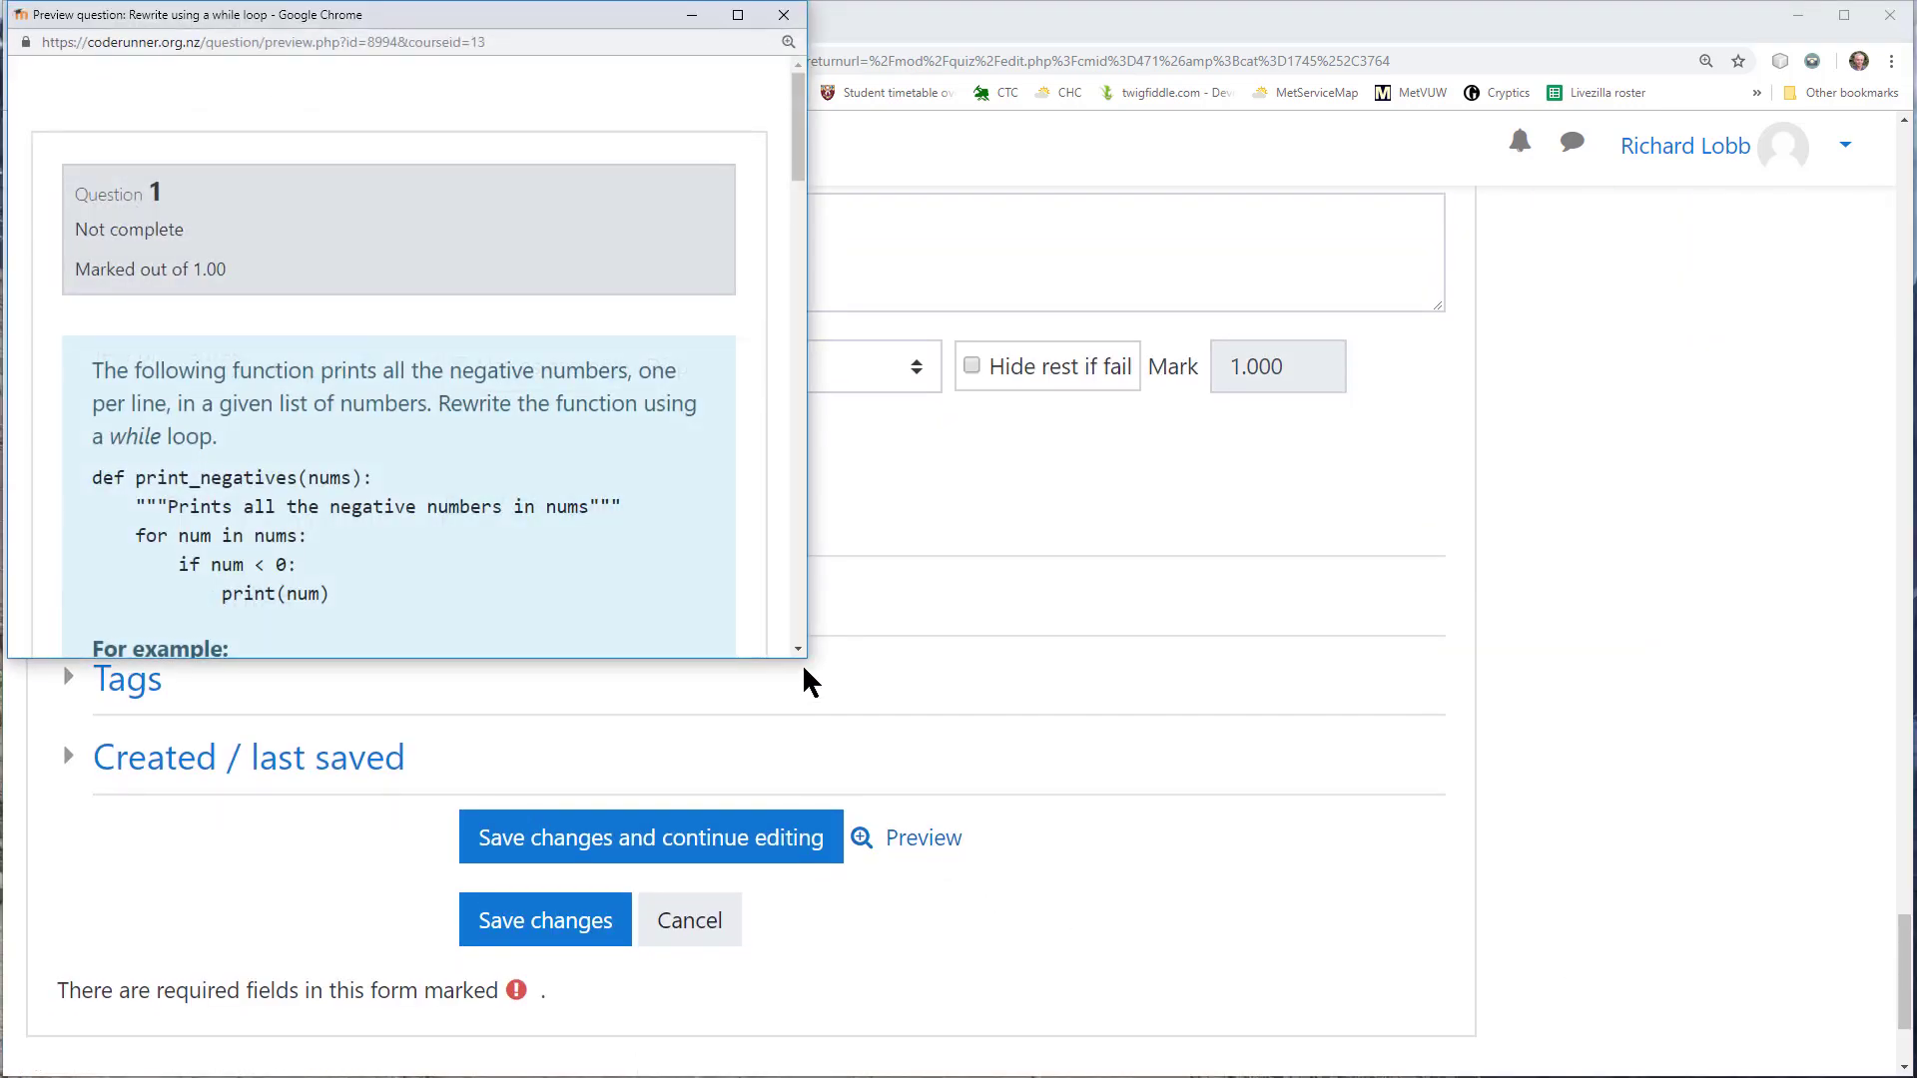
drag(807, 663, 957, 1077)
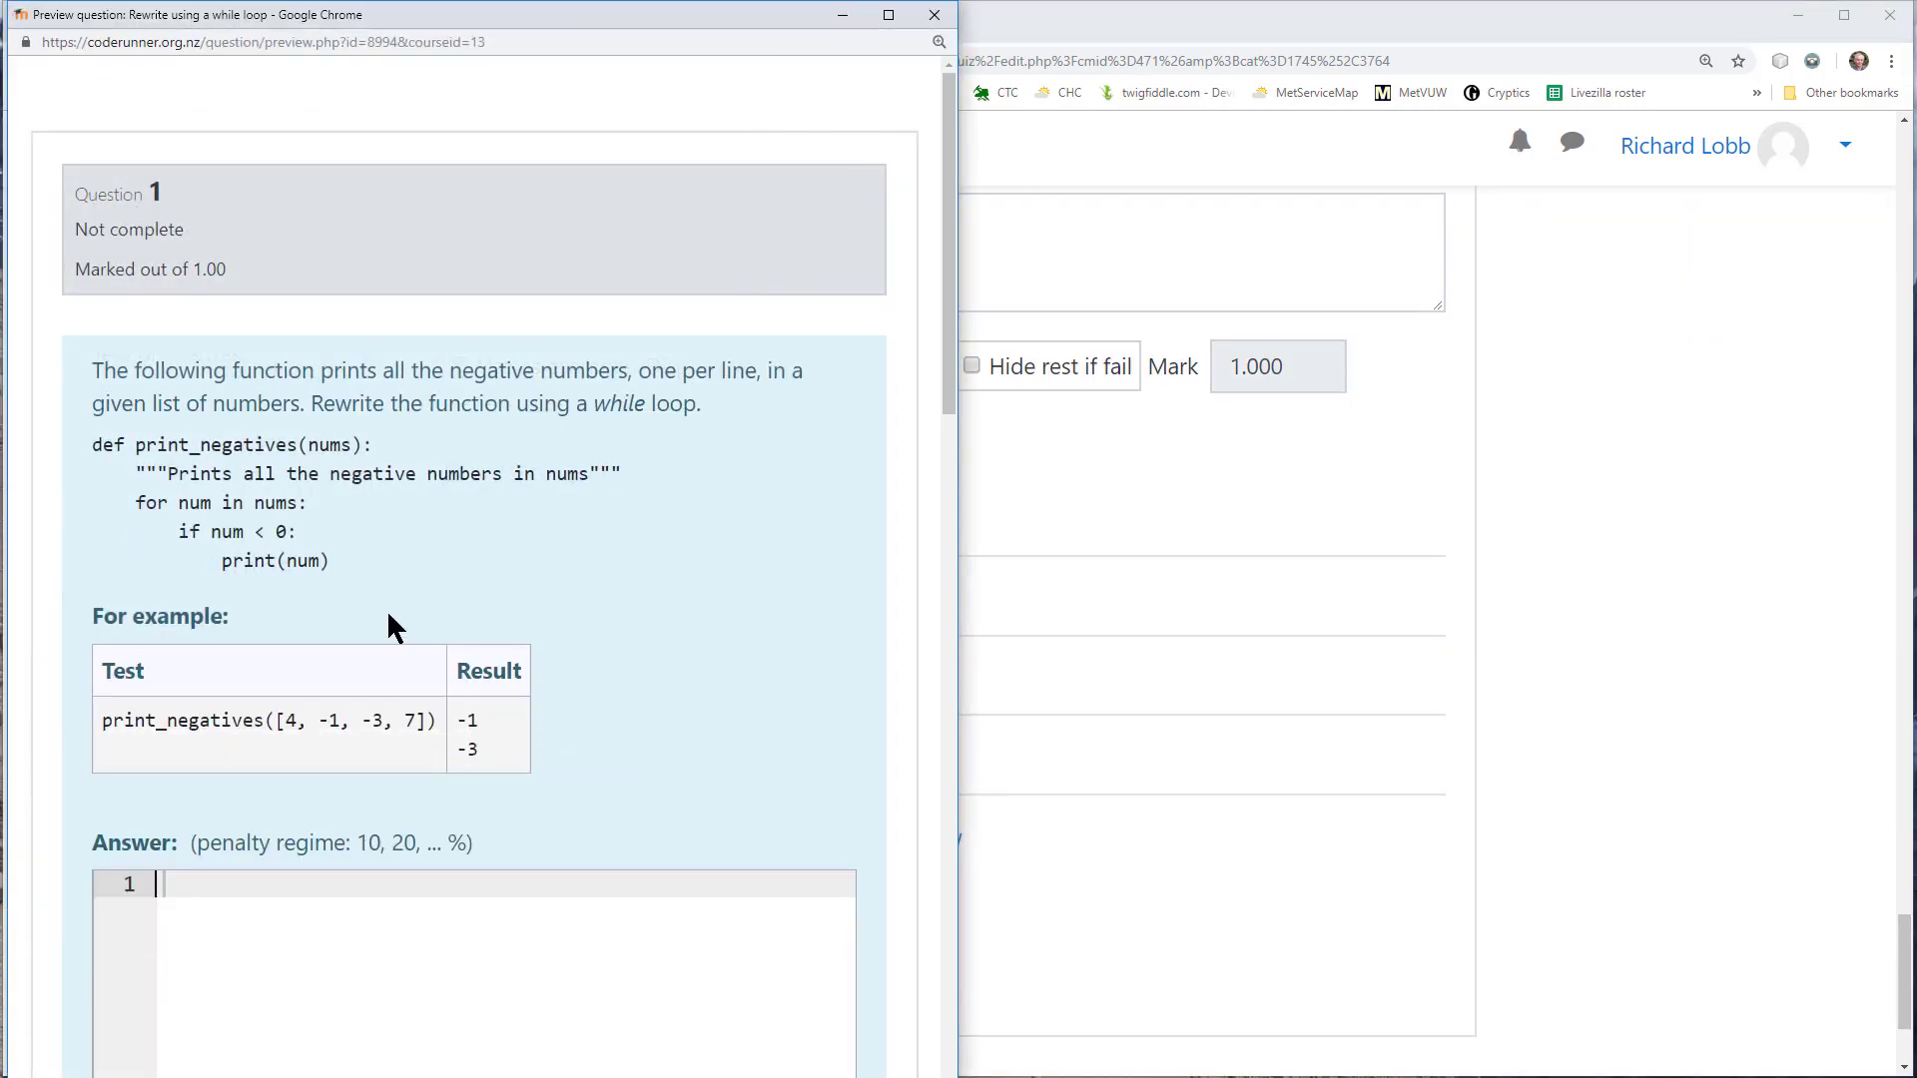
drag(342, 578, 84, 445)
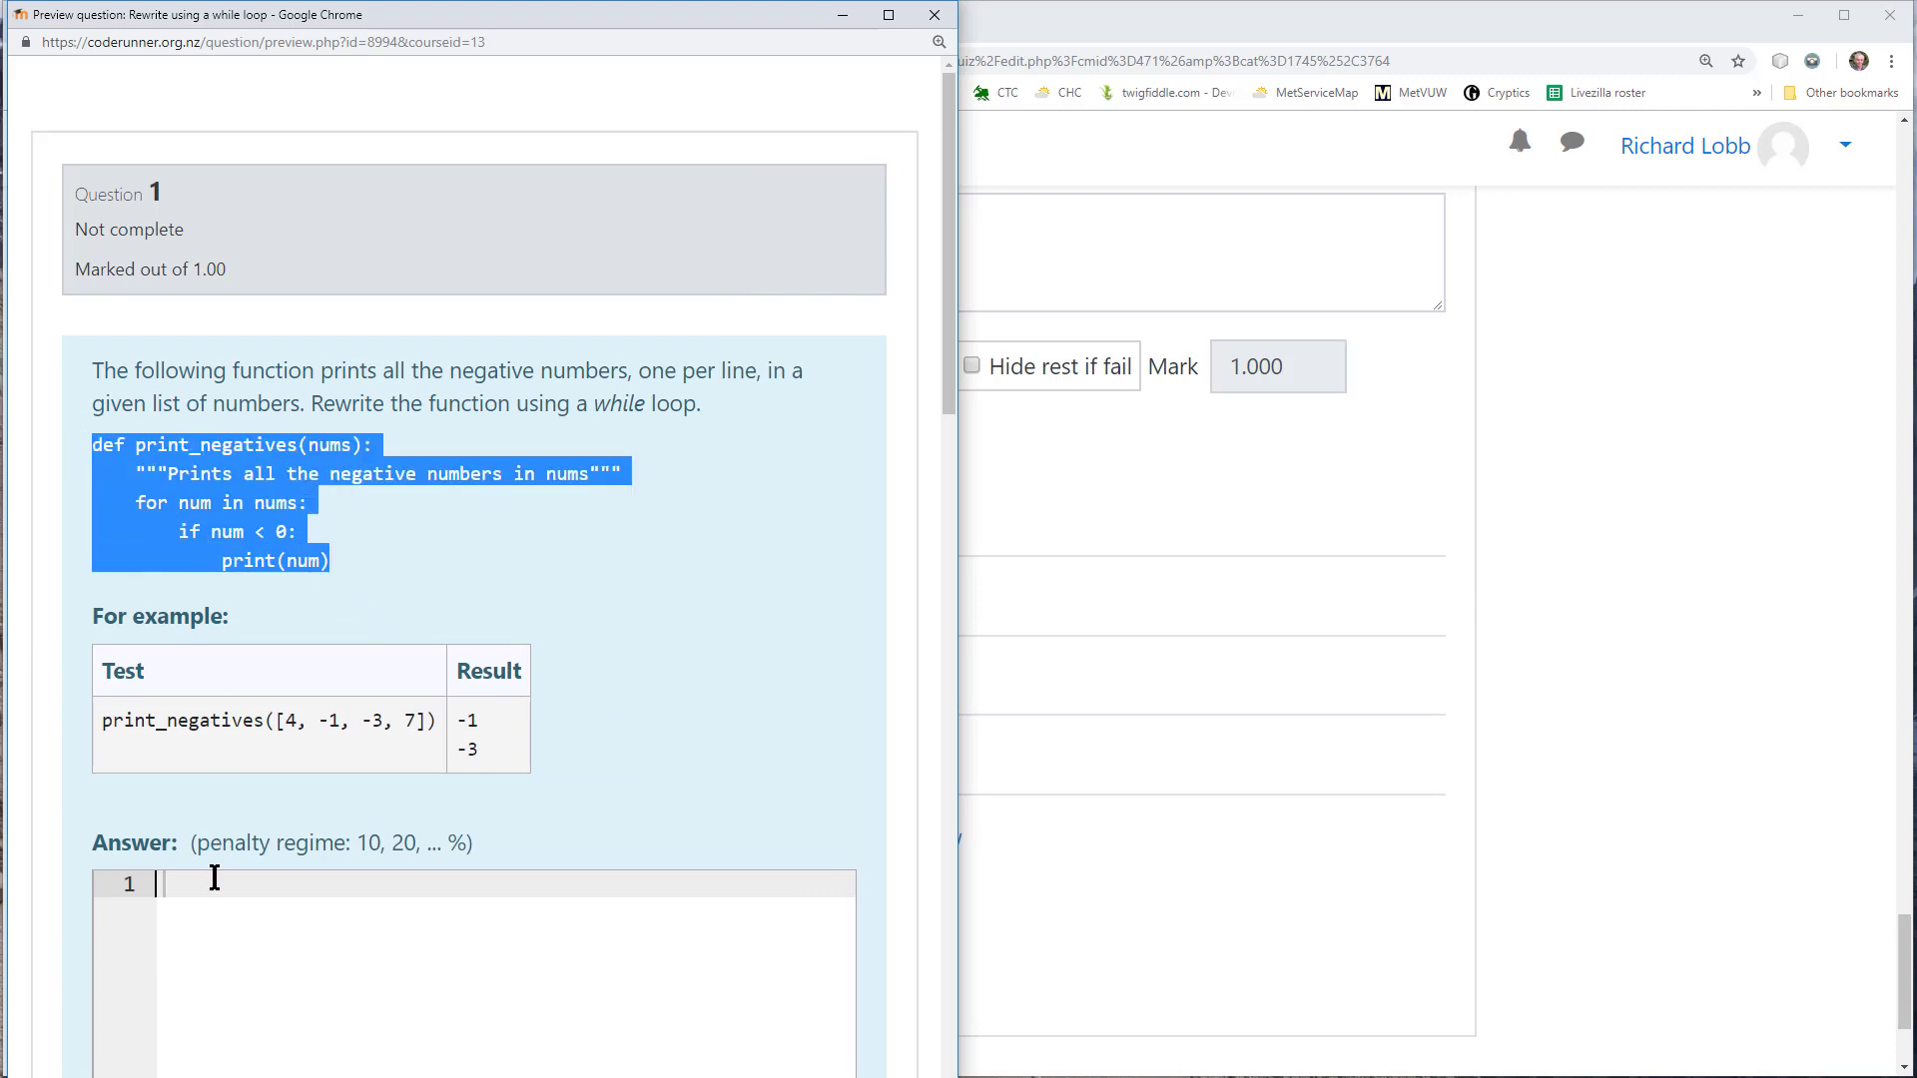
key(ctrl+c)
click(215, 878)
key(ctrl+v)
scroll(386, 886, down, 5)
click(150, 711)
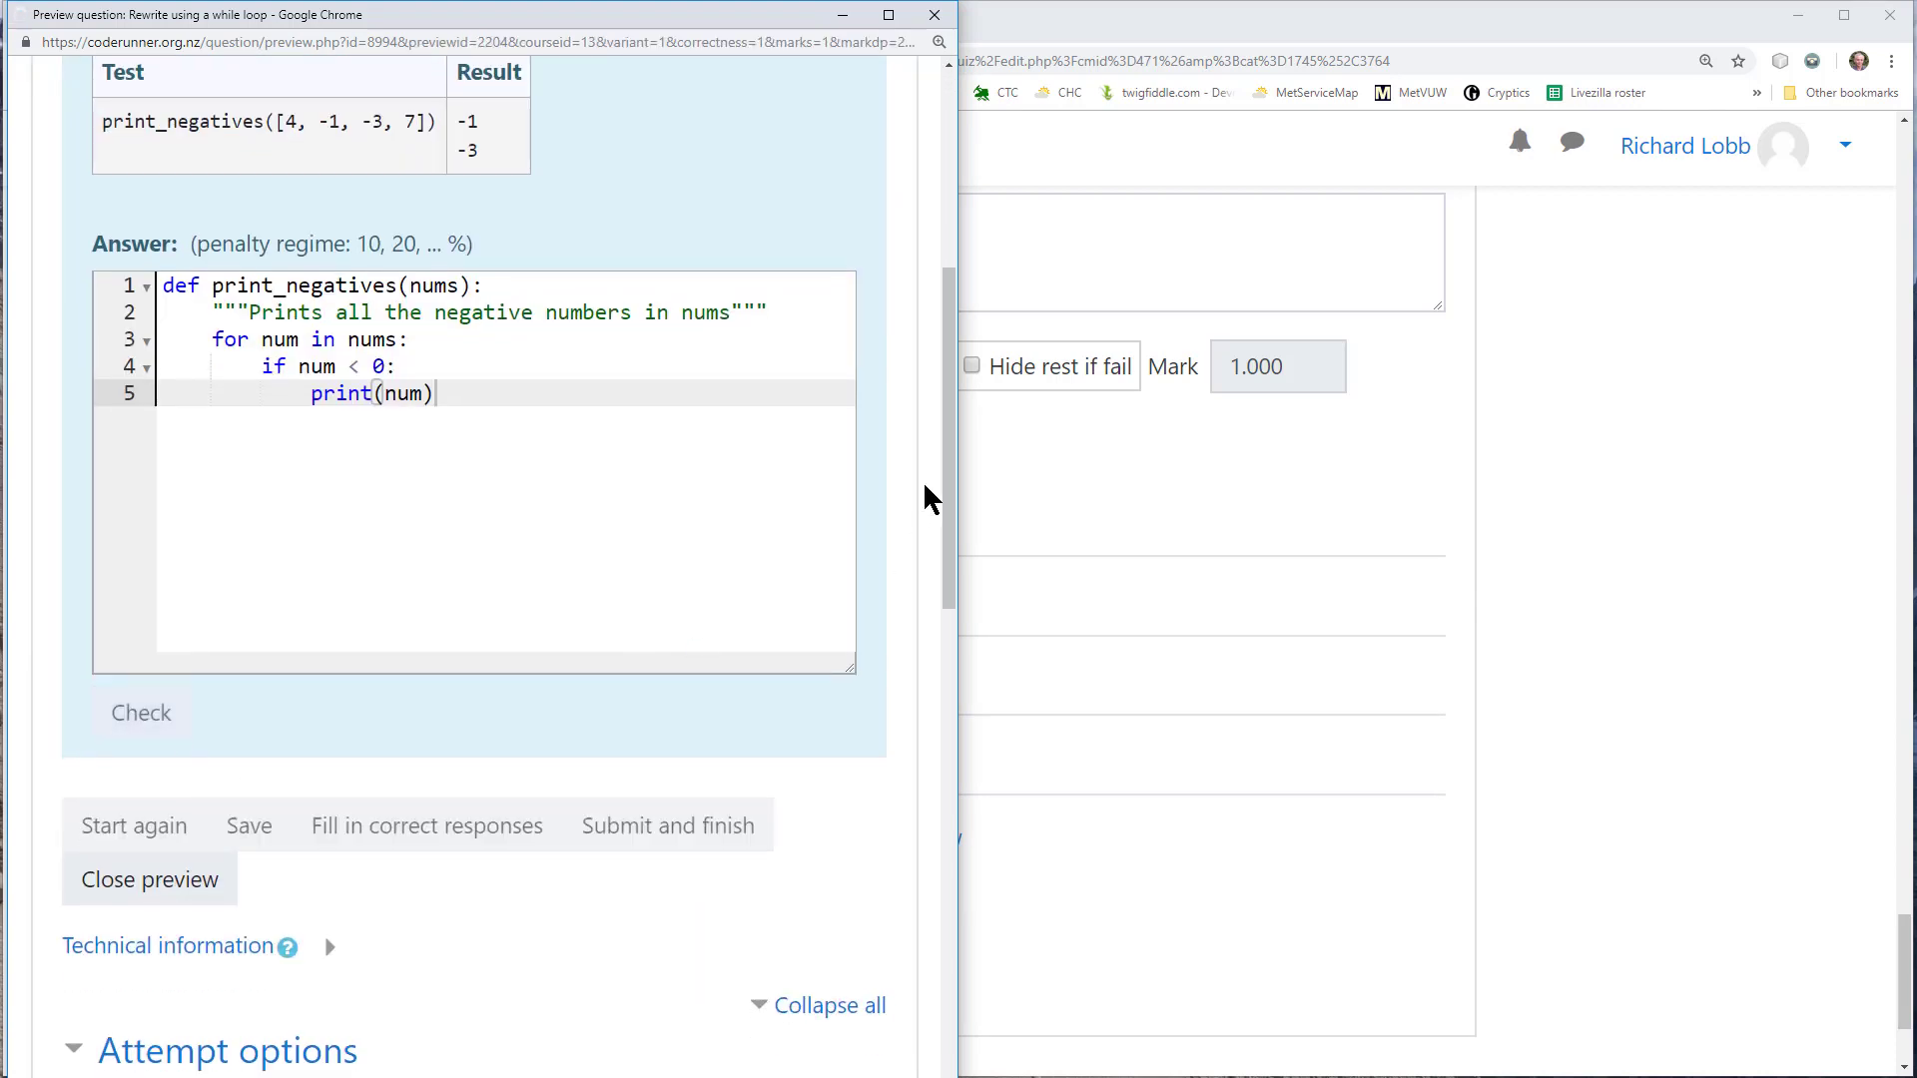
Examine the debug source code of Run 1 and the test results table, and close the preview
drag(949, 333, 933, 470)
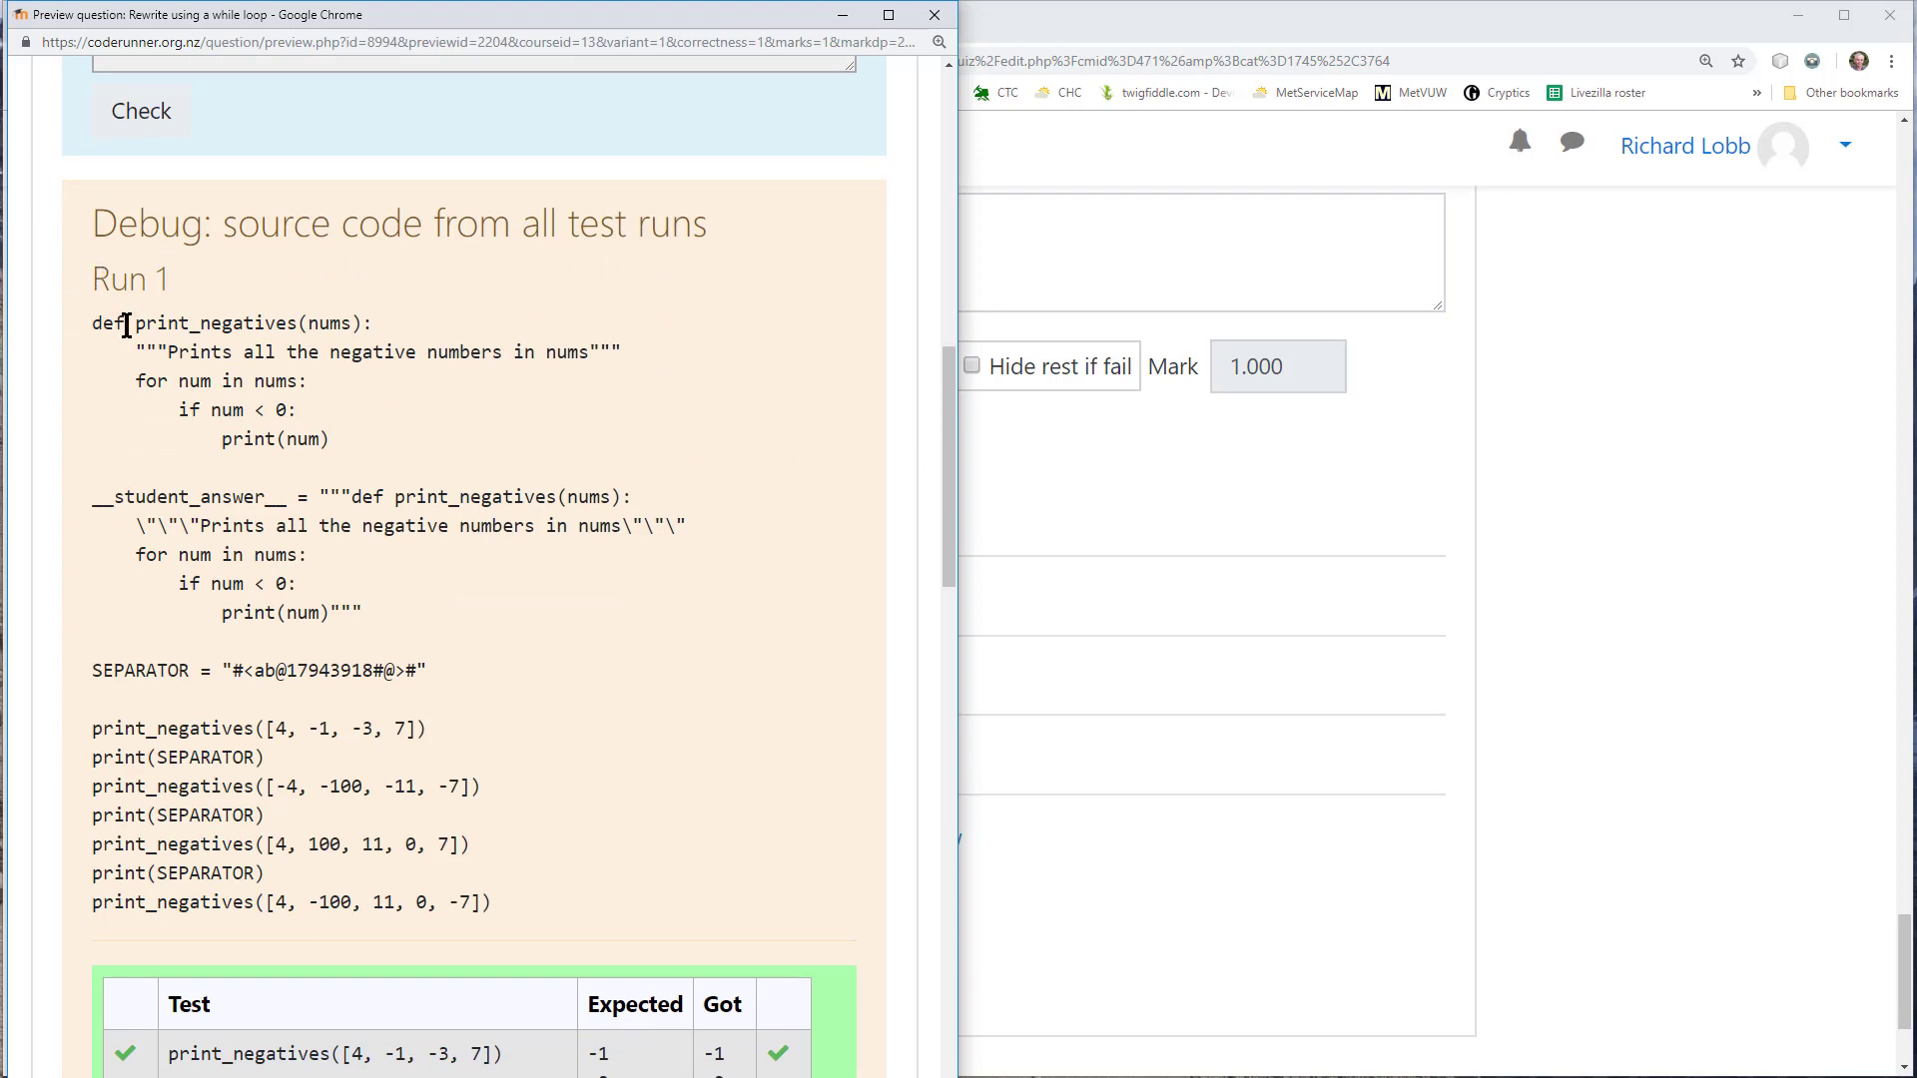
drag(92, 325, 418, 462)
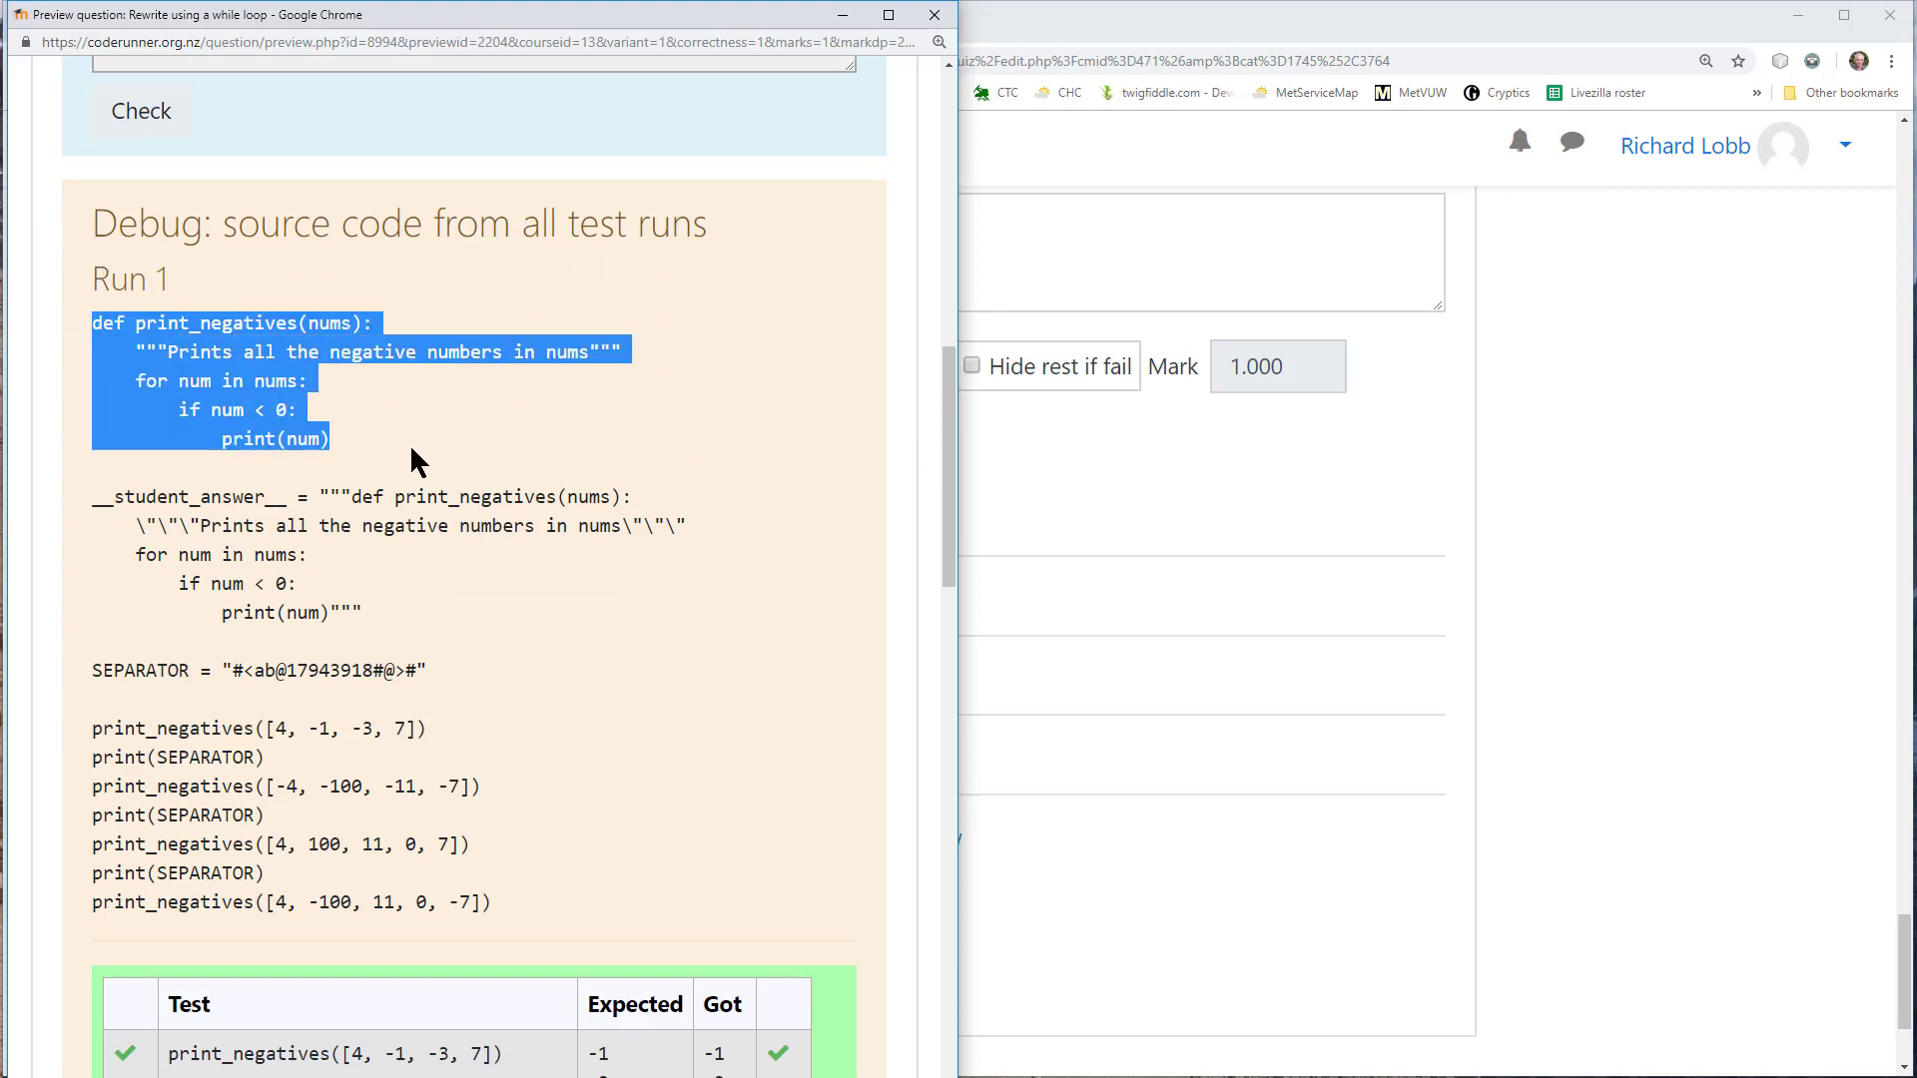
drag(95, 499, 415, 627)
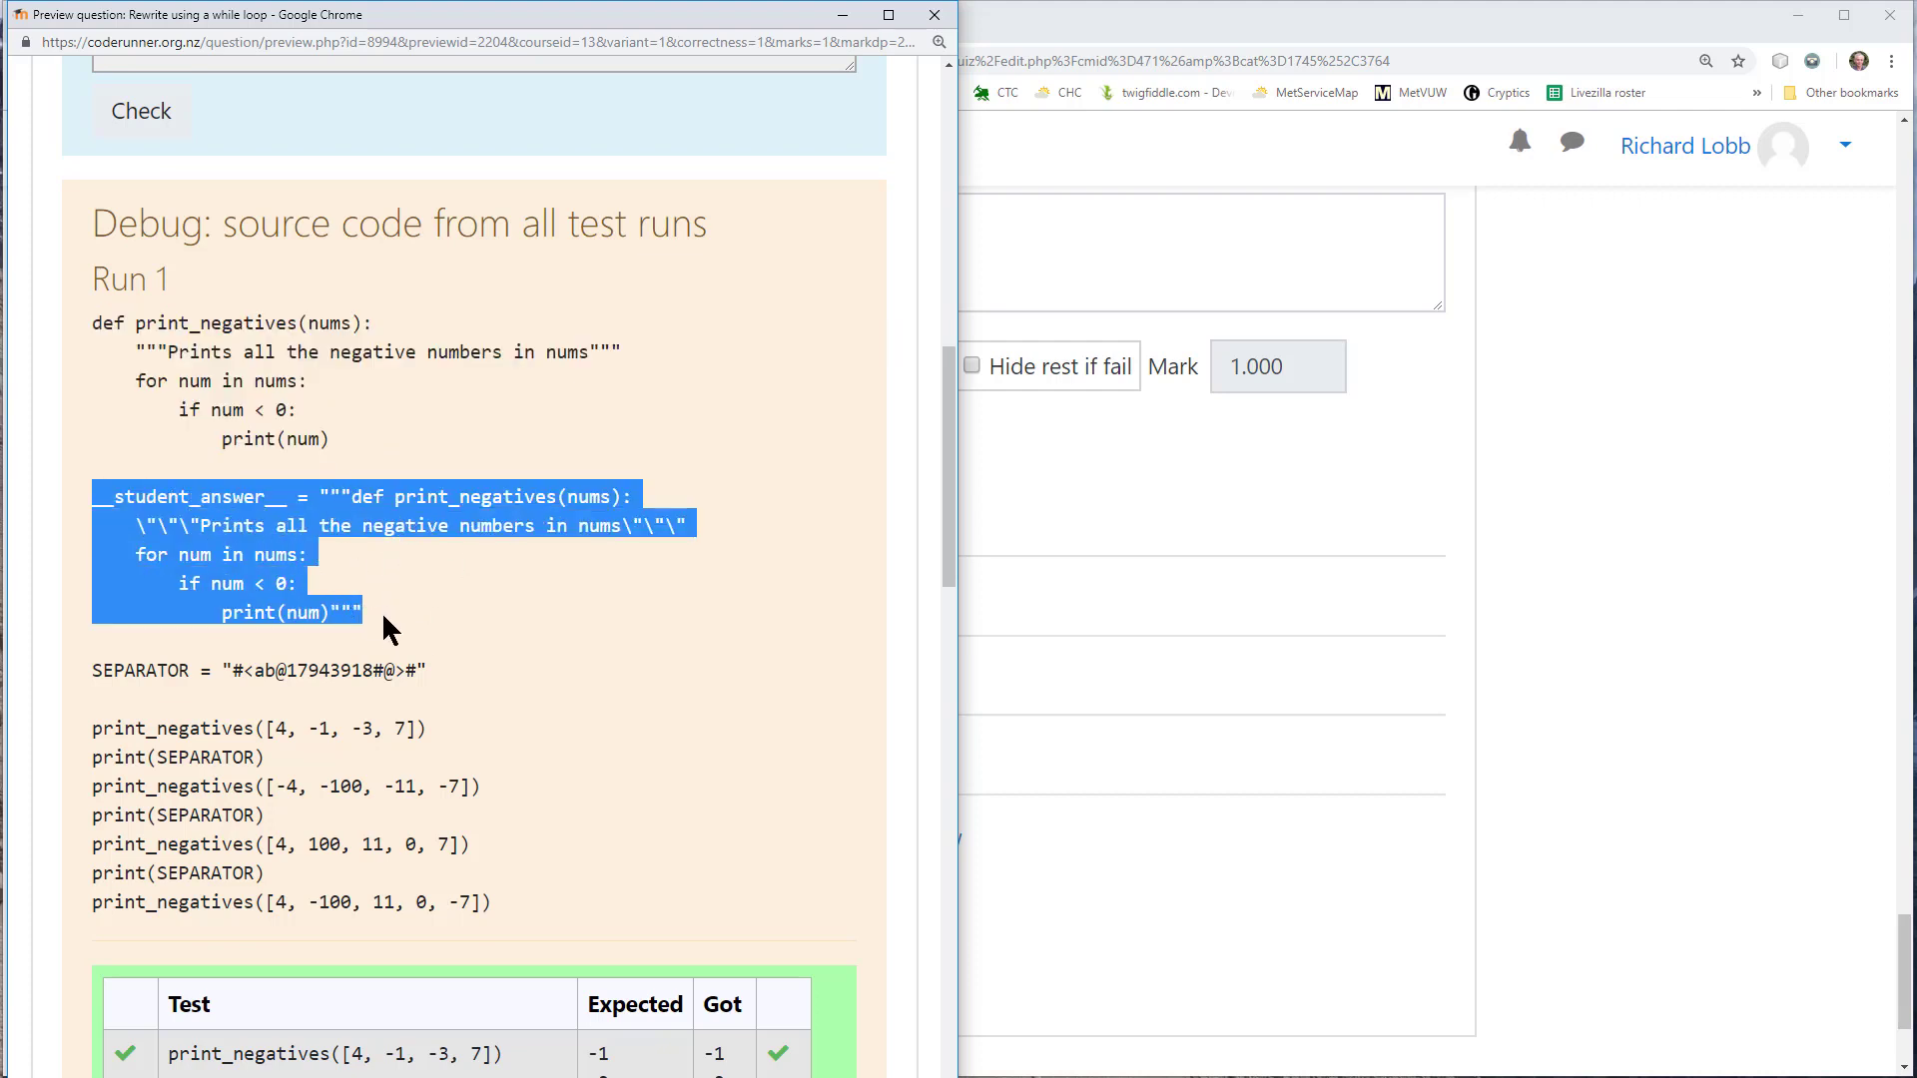
drag(94, 728, 519, 887)
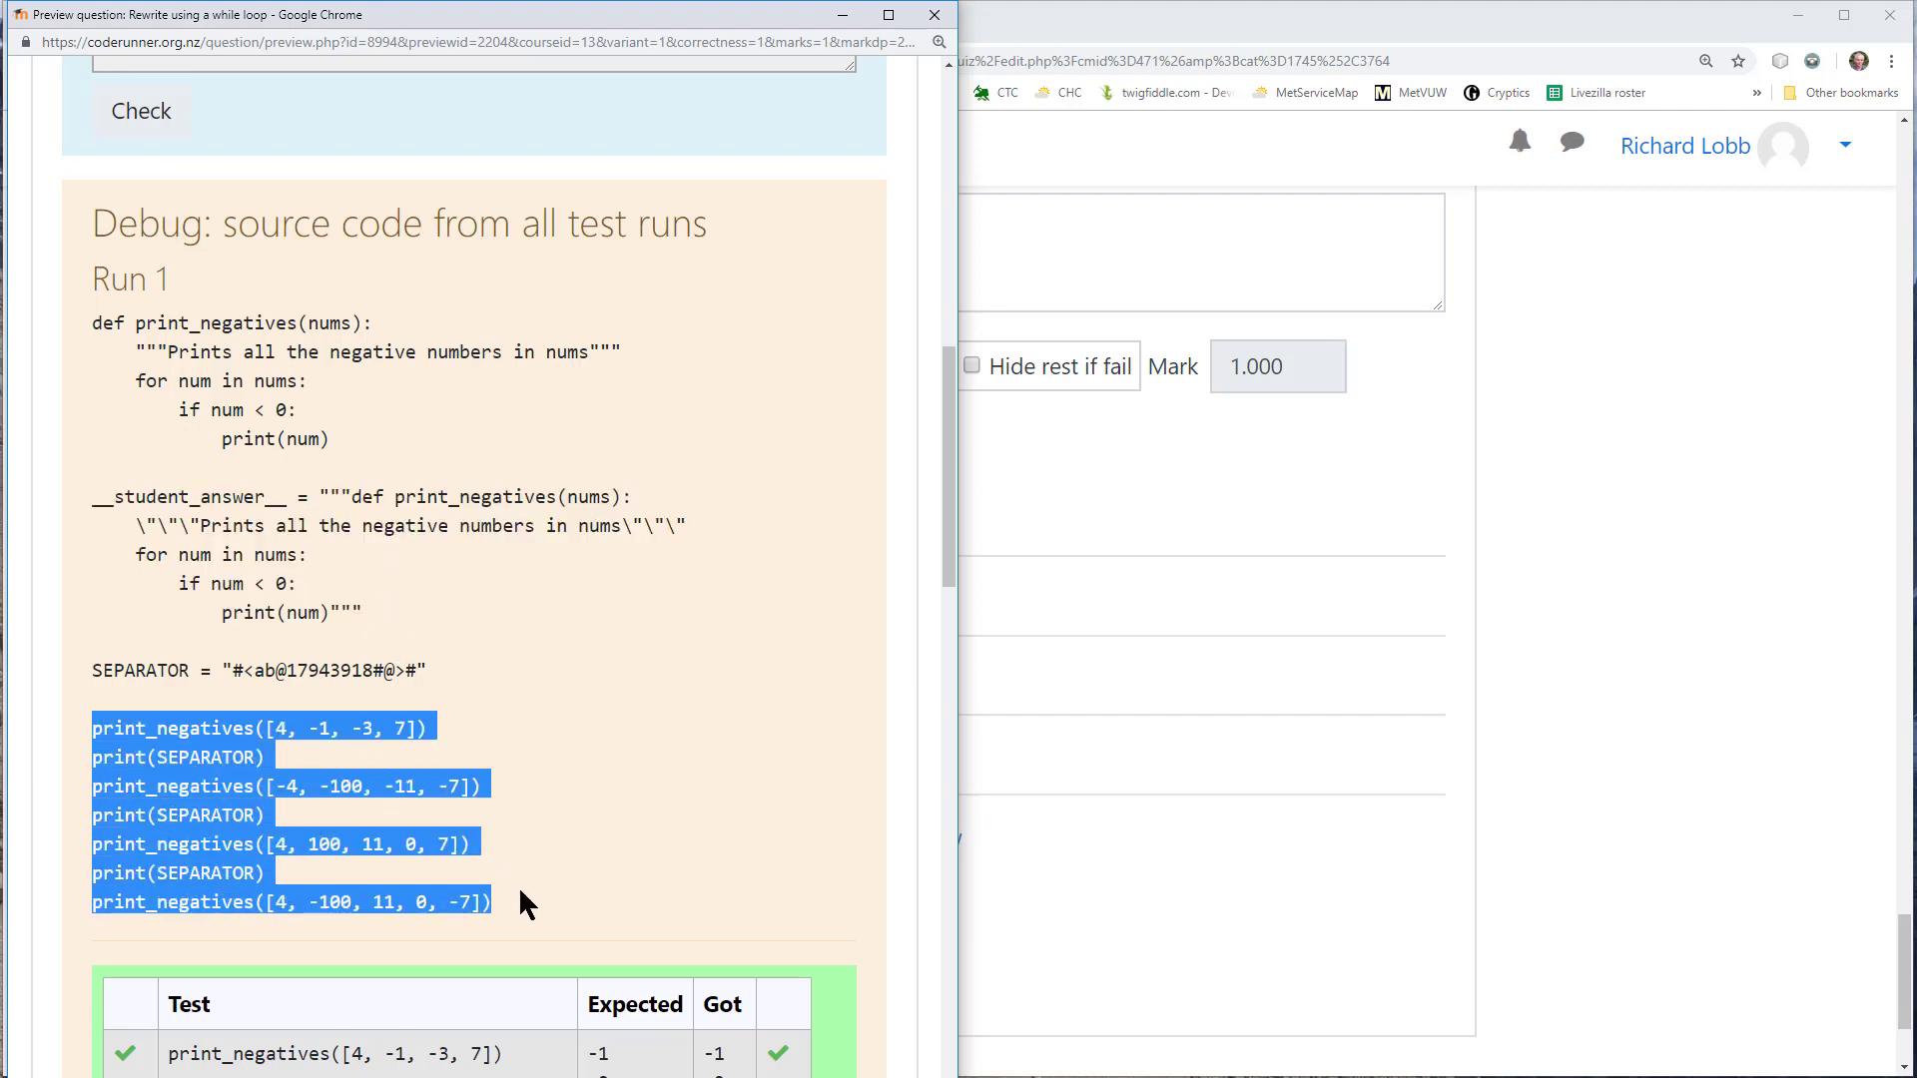
click(252, 867)
drag(292, 871, 38, 879)
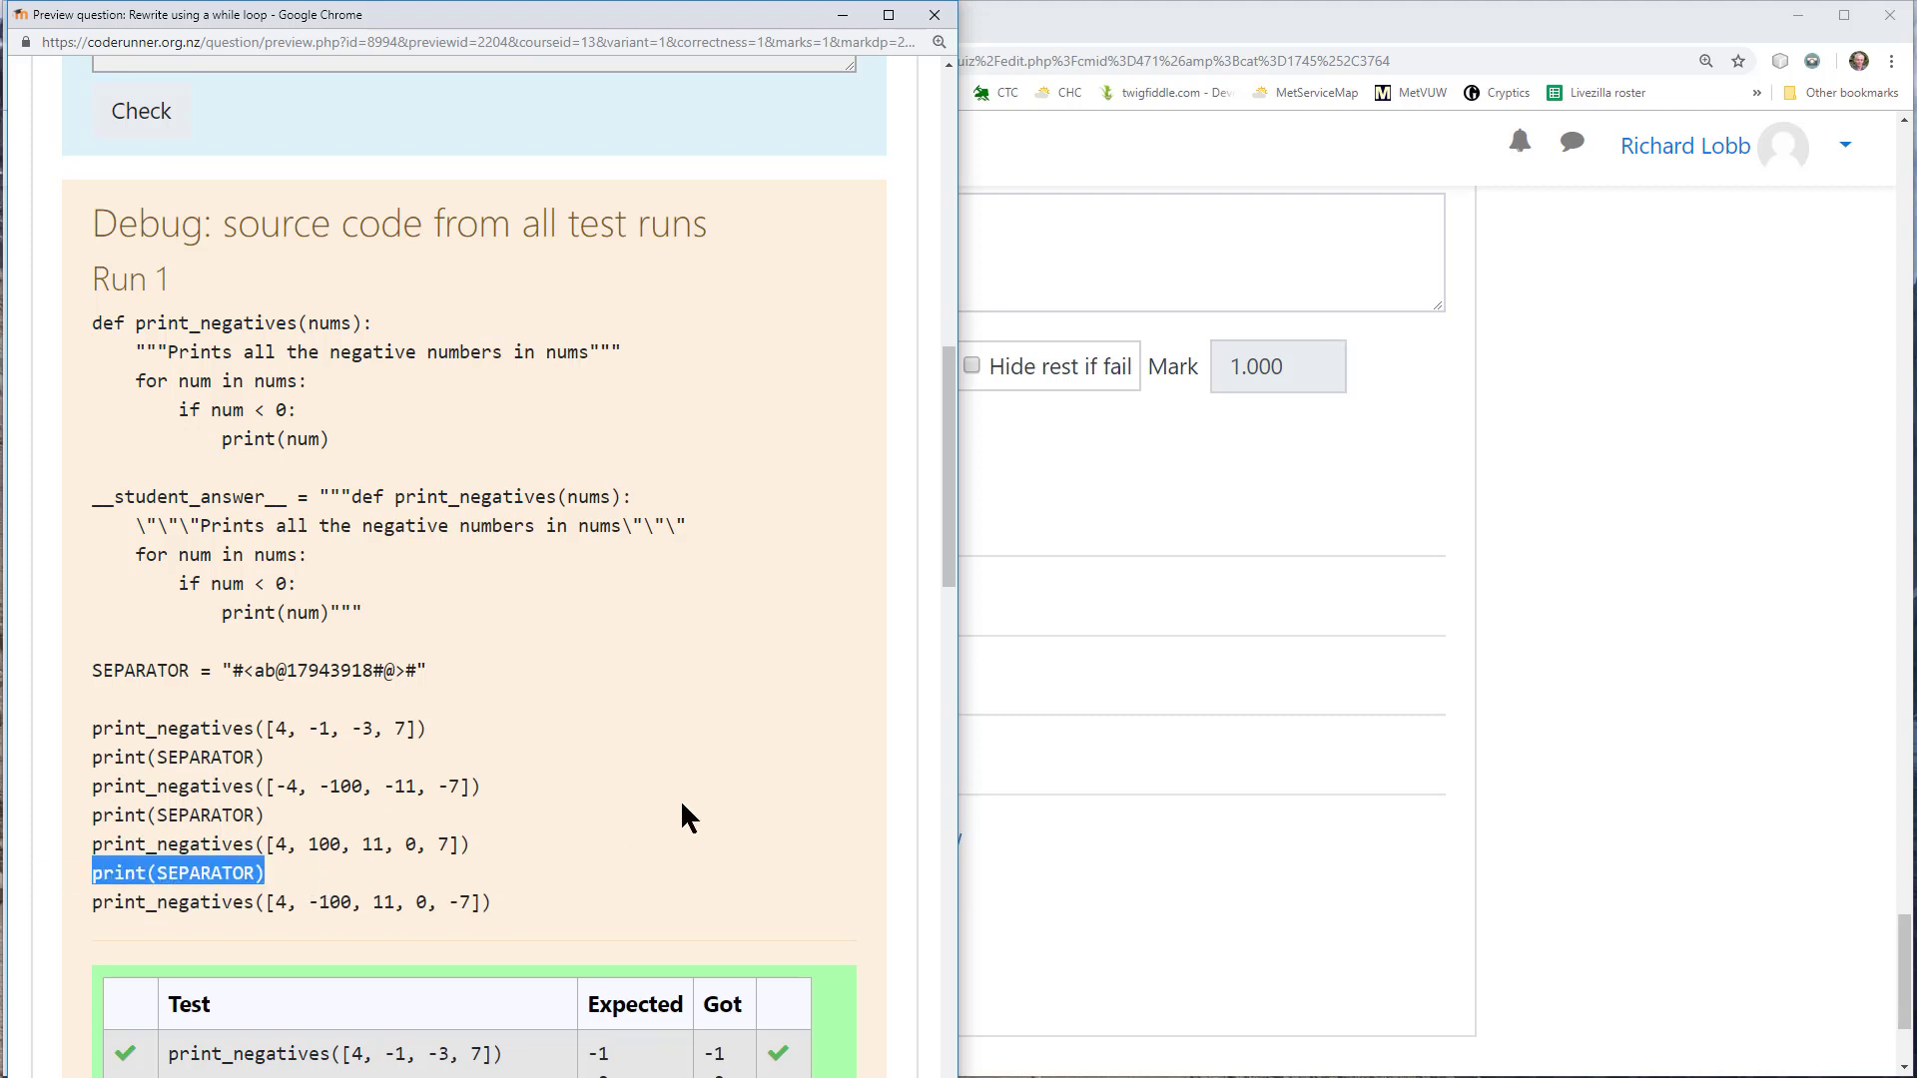
scroll(681, 789, down, 3)
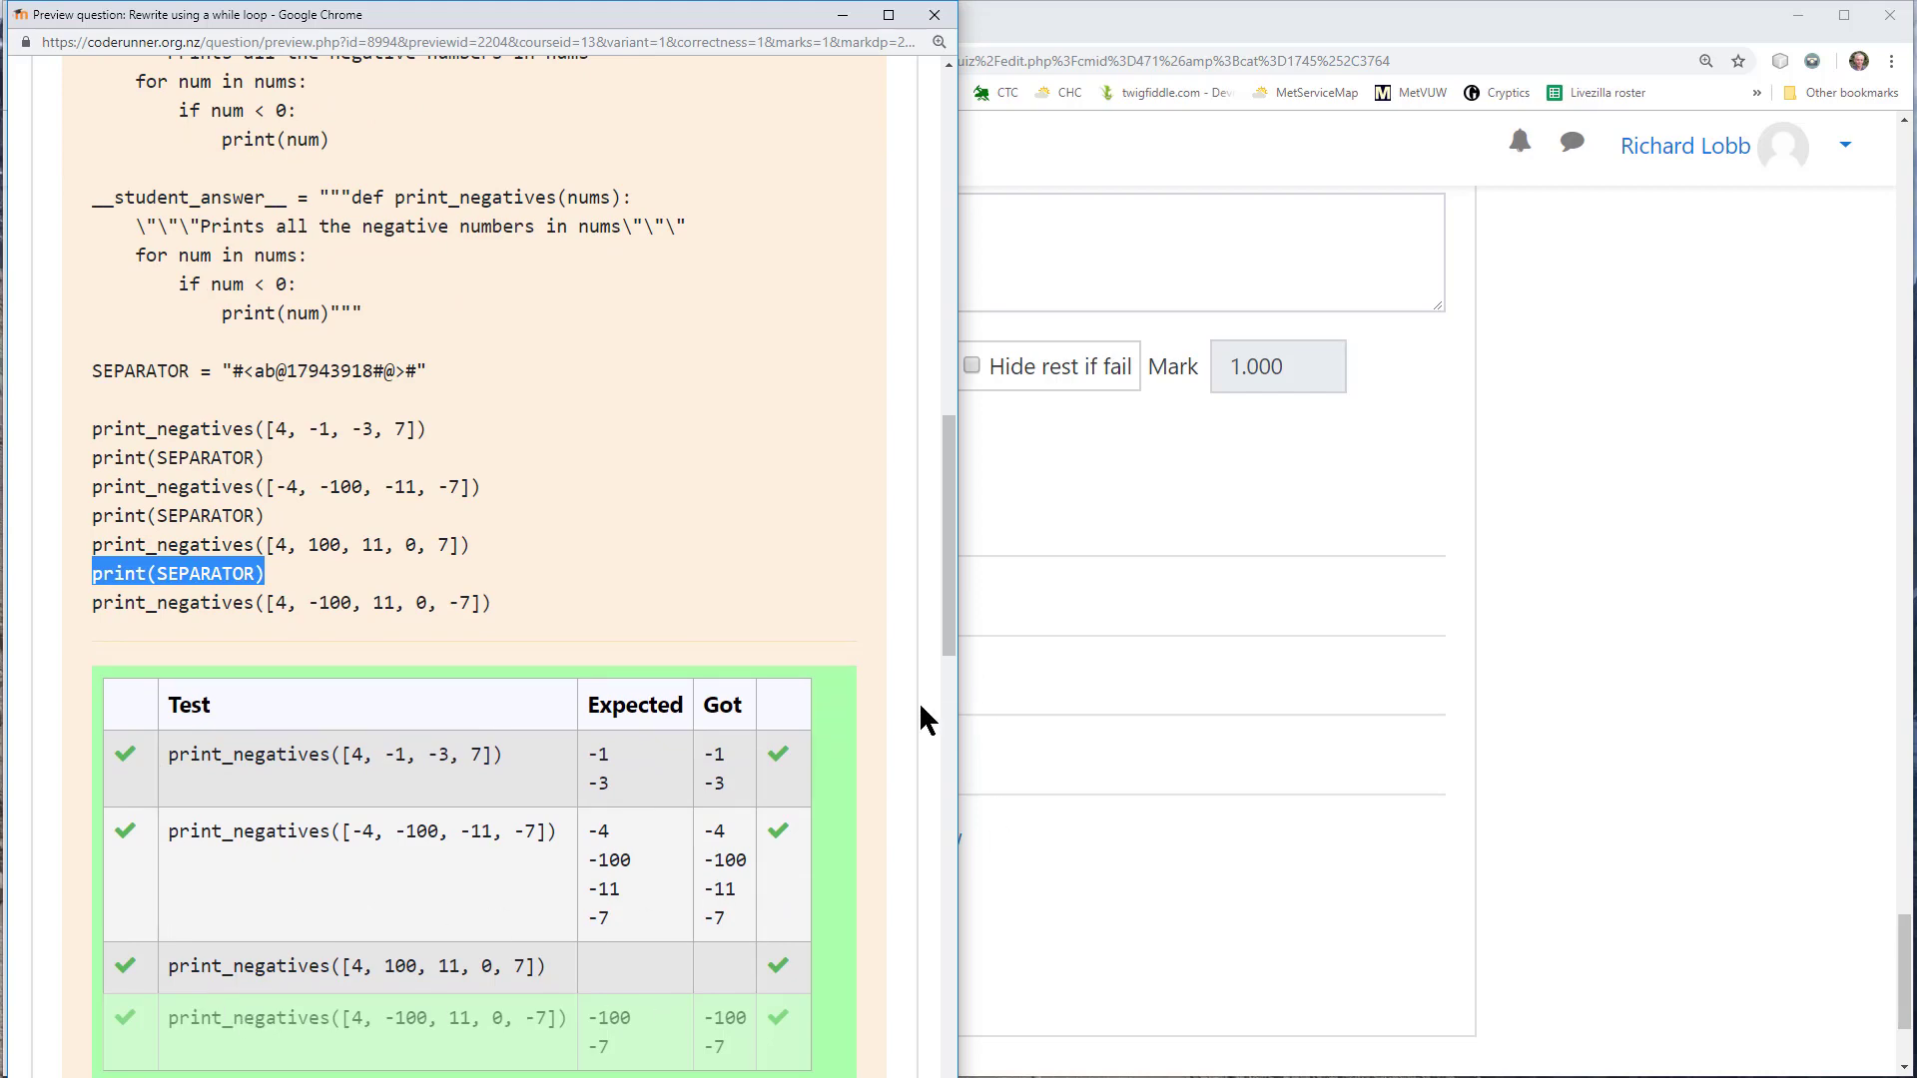
drag(948, 615, 895, 541)
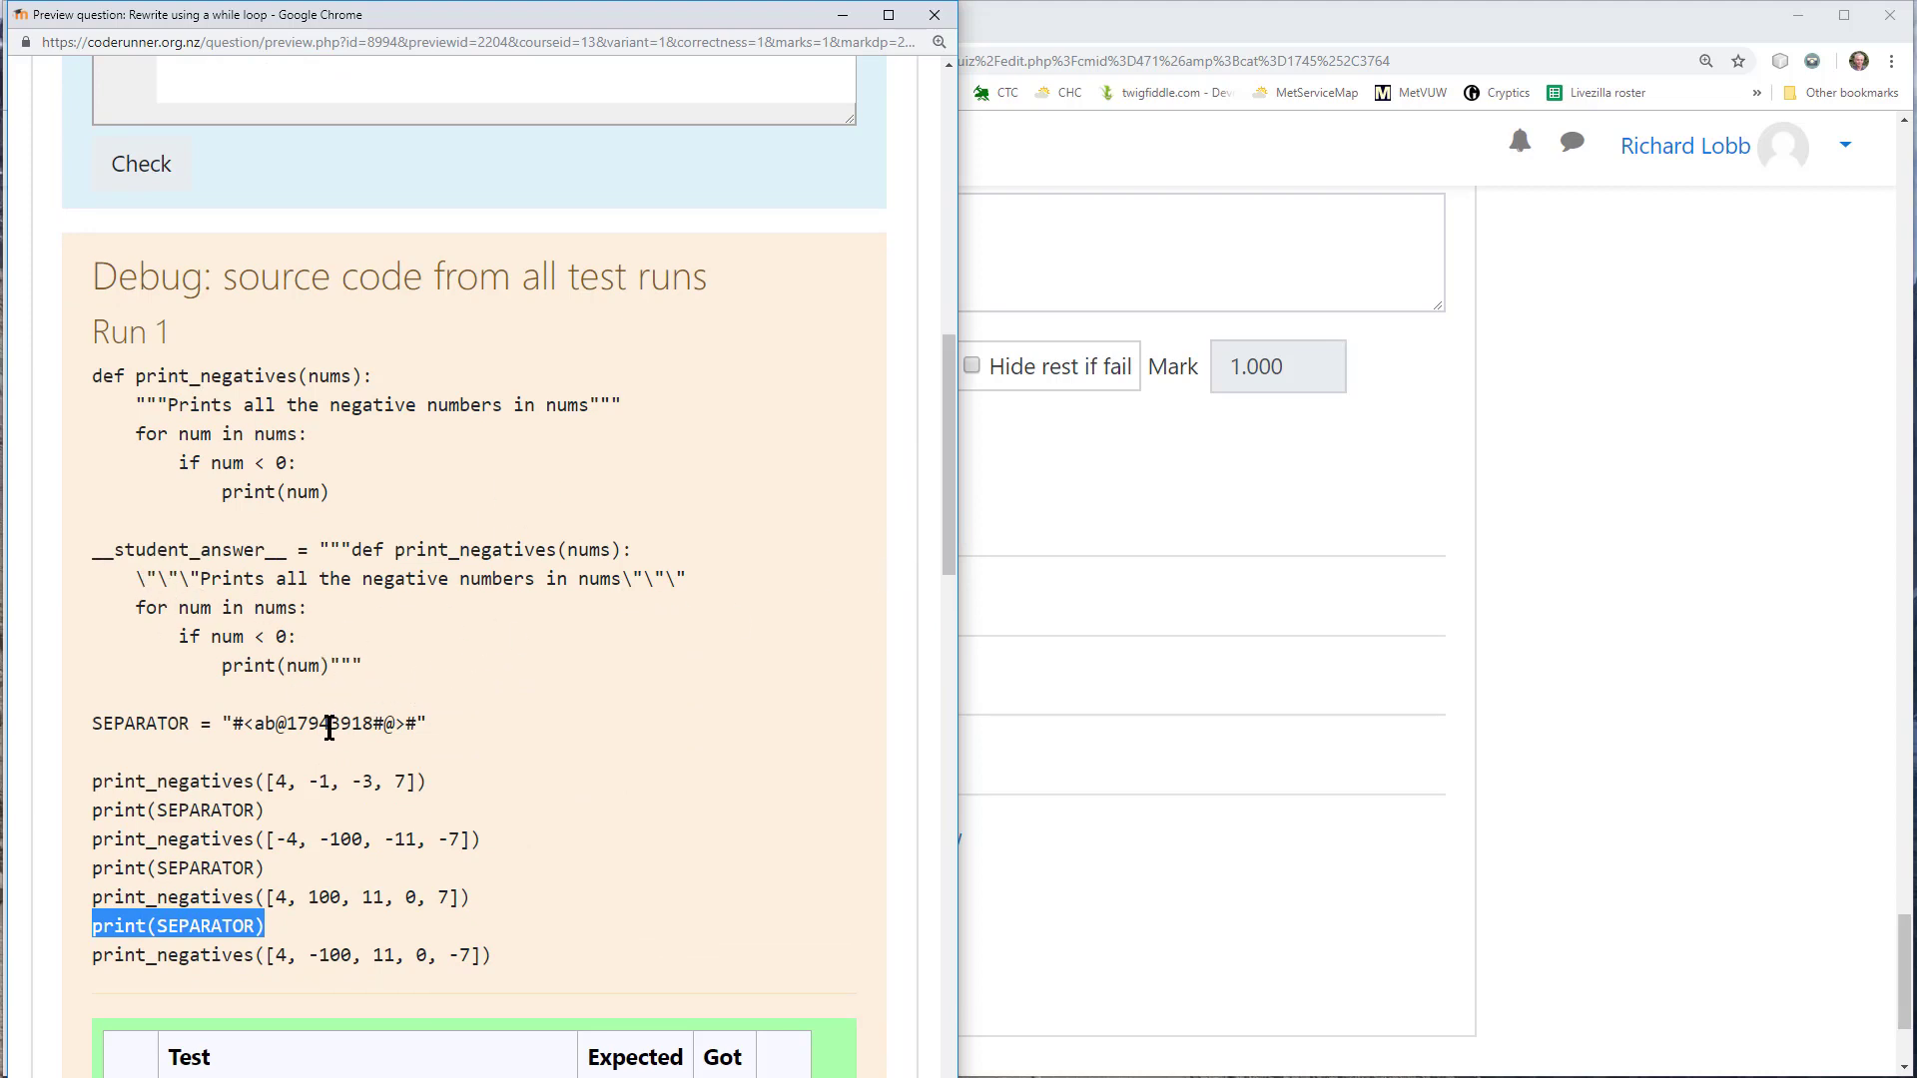
drag(364, 667, 68, 555)
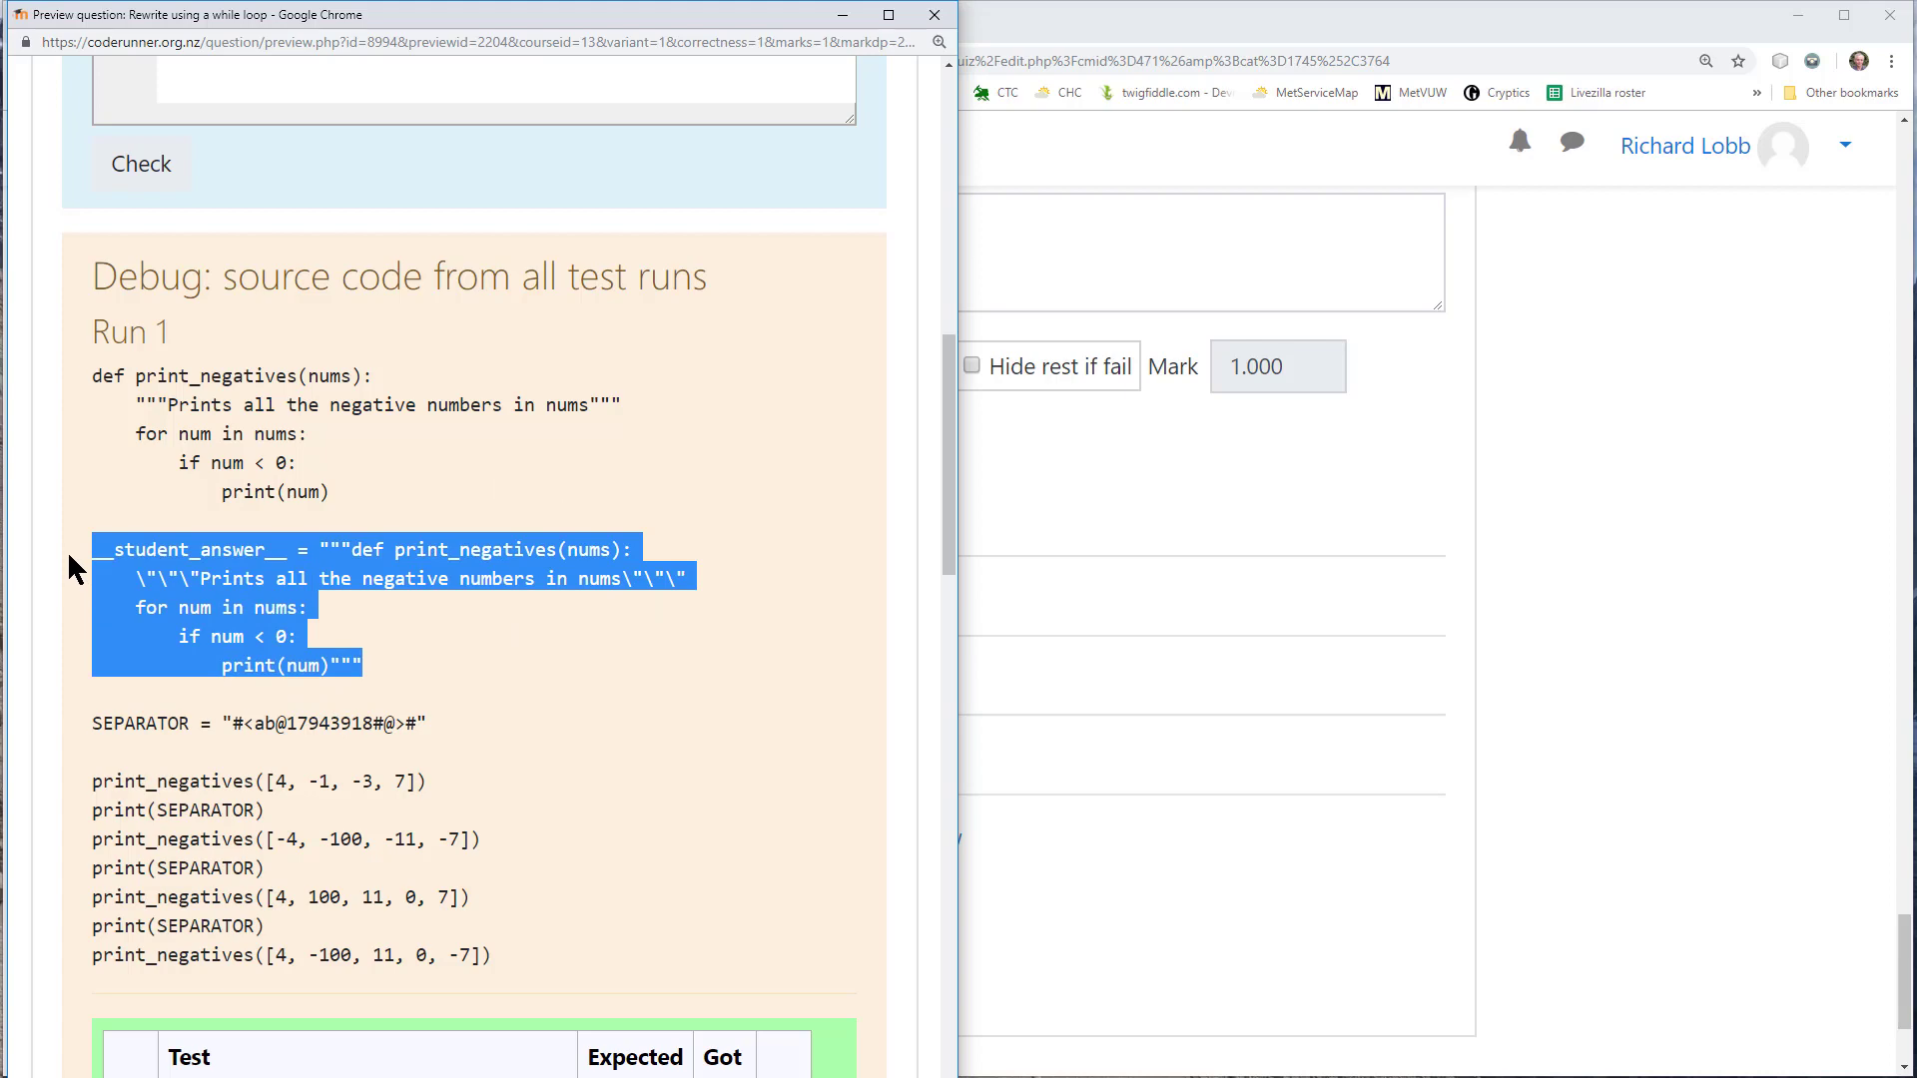
click(933, 14)
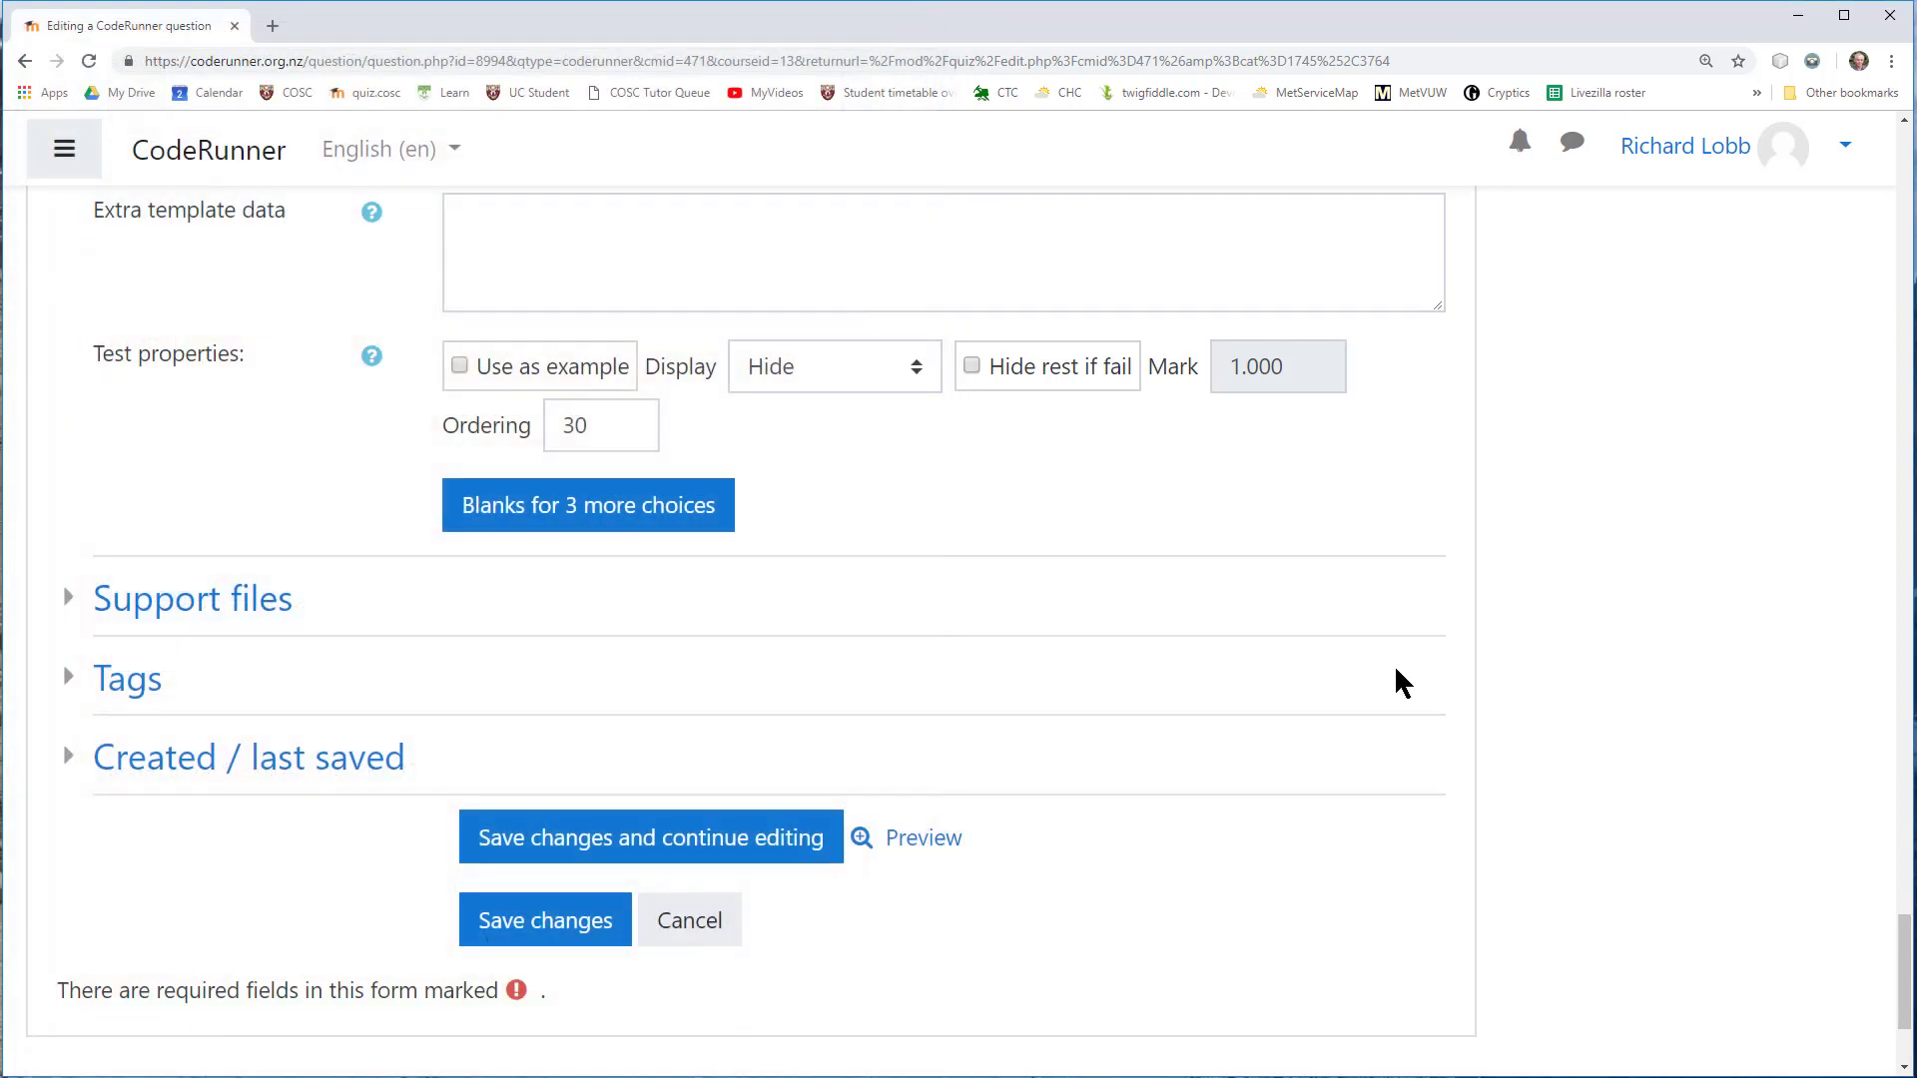
Enlarge the template editor and insert two blank lines below the __student_answer__ assignment
drag(1904, 963, 1837, 290)
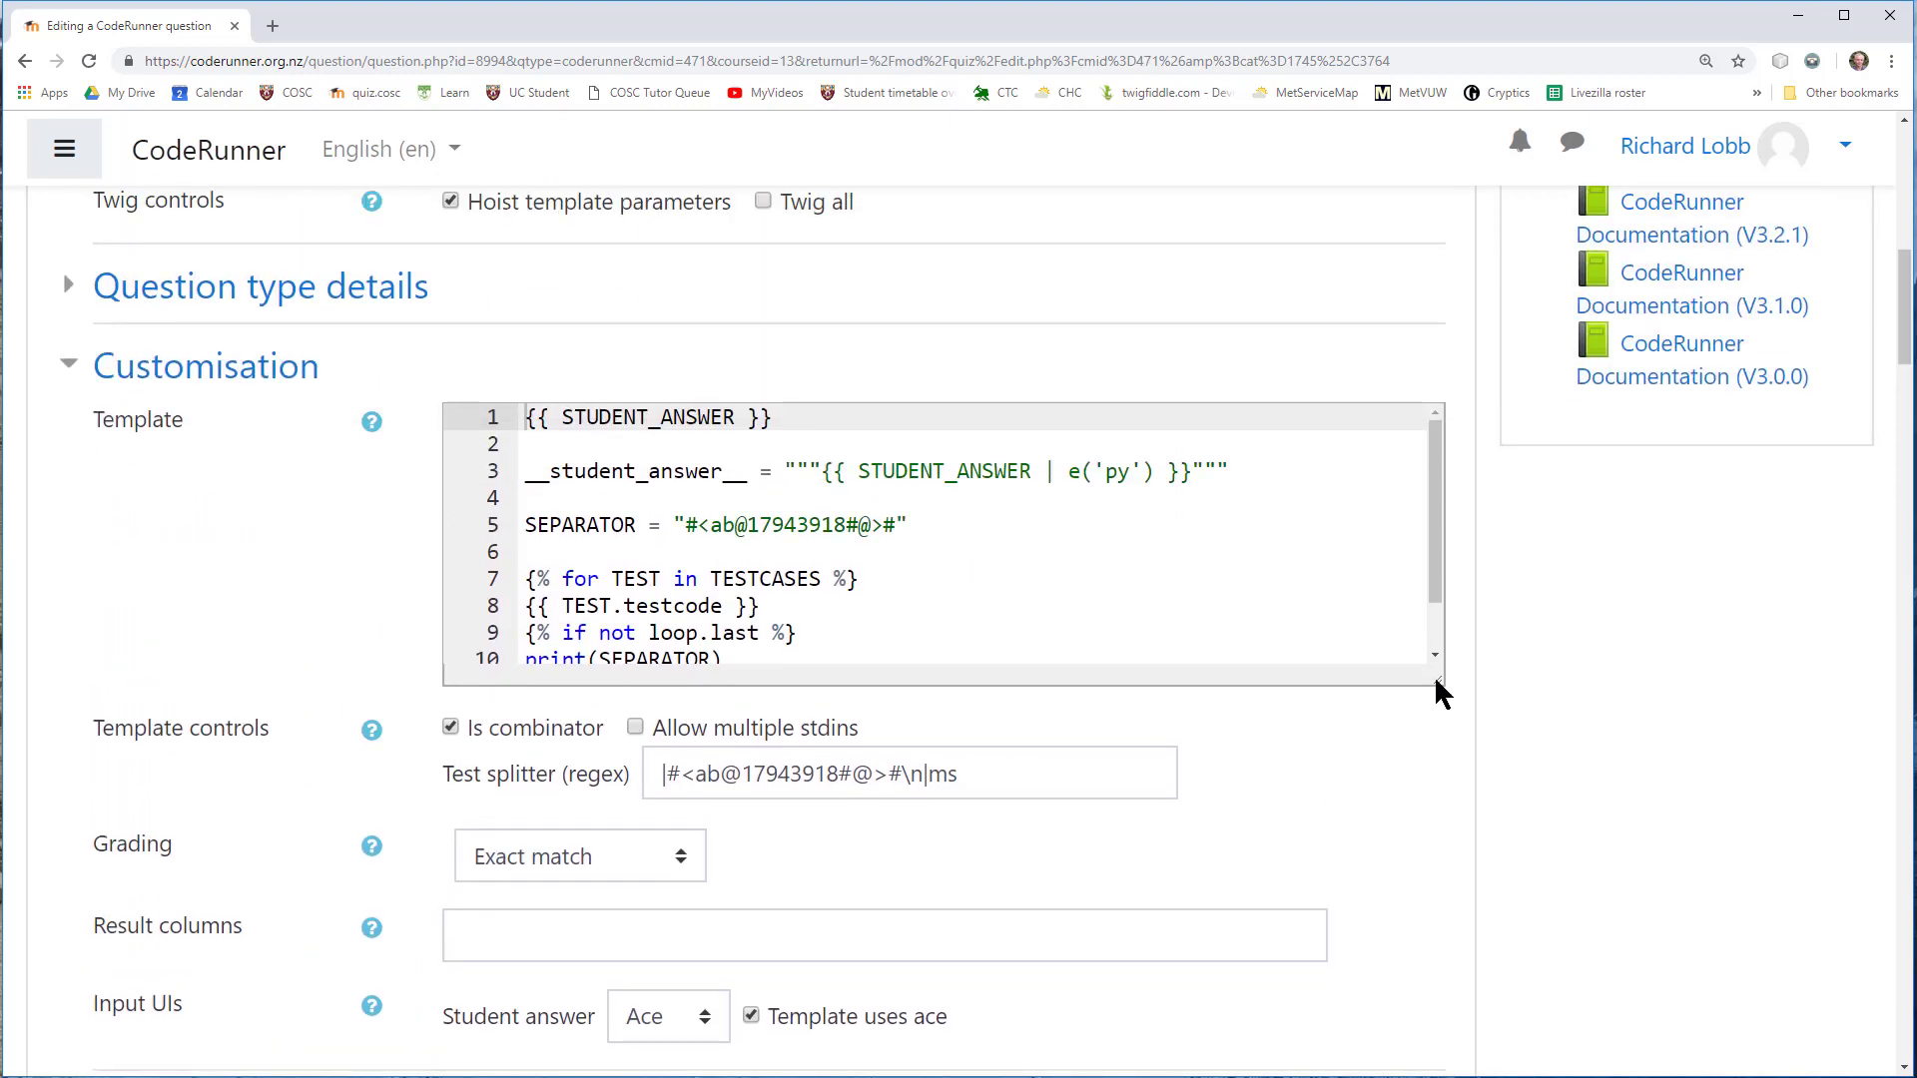
drag(1436, 676, 1454, 975)
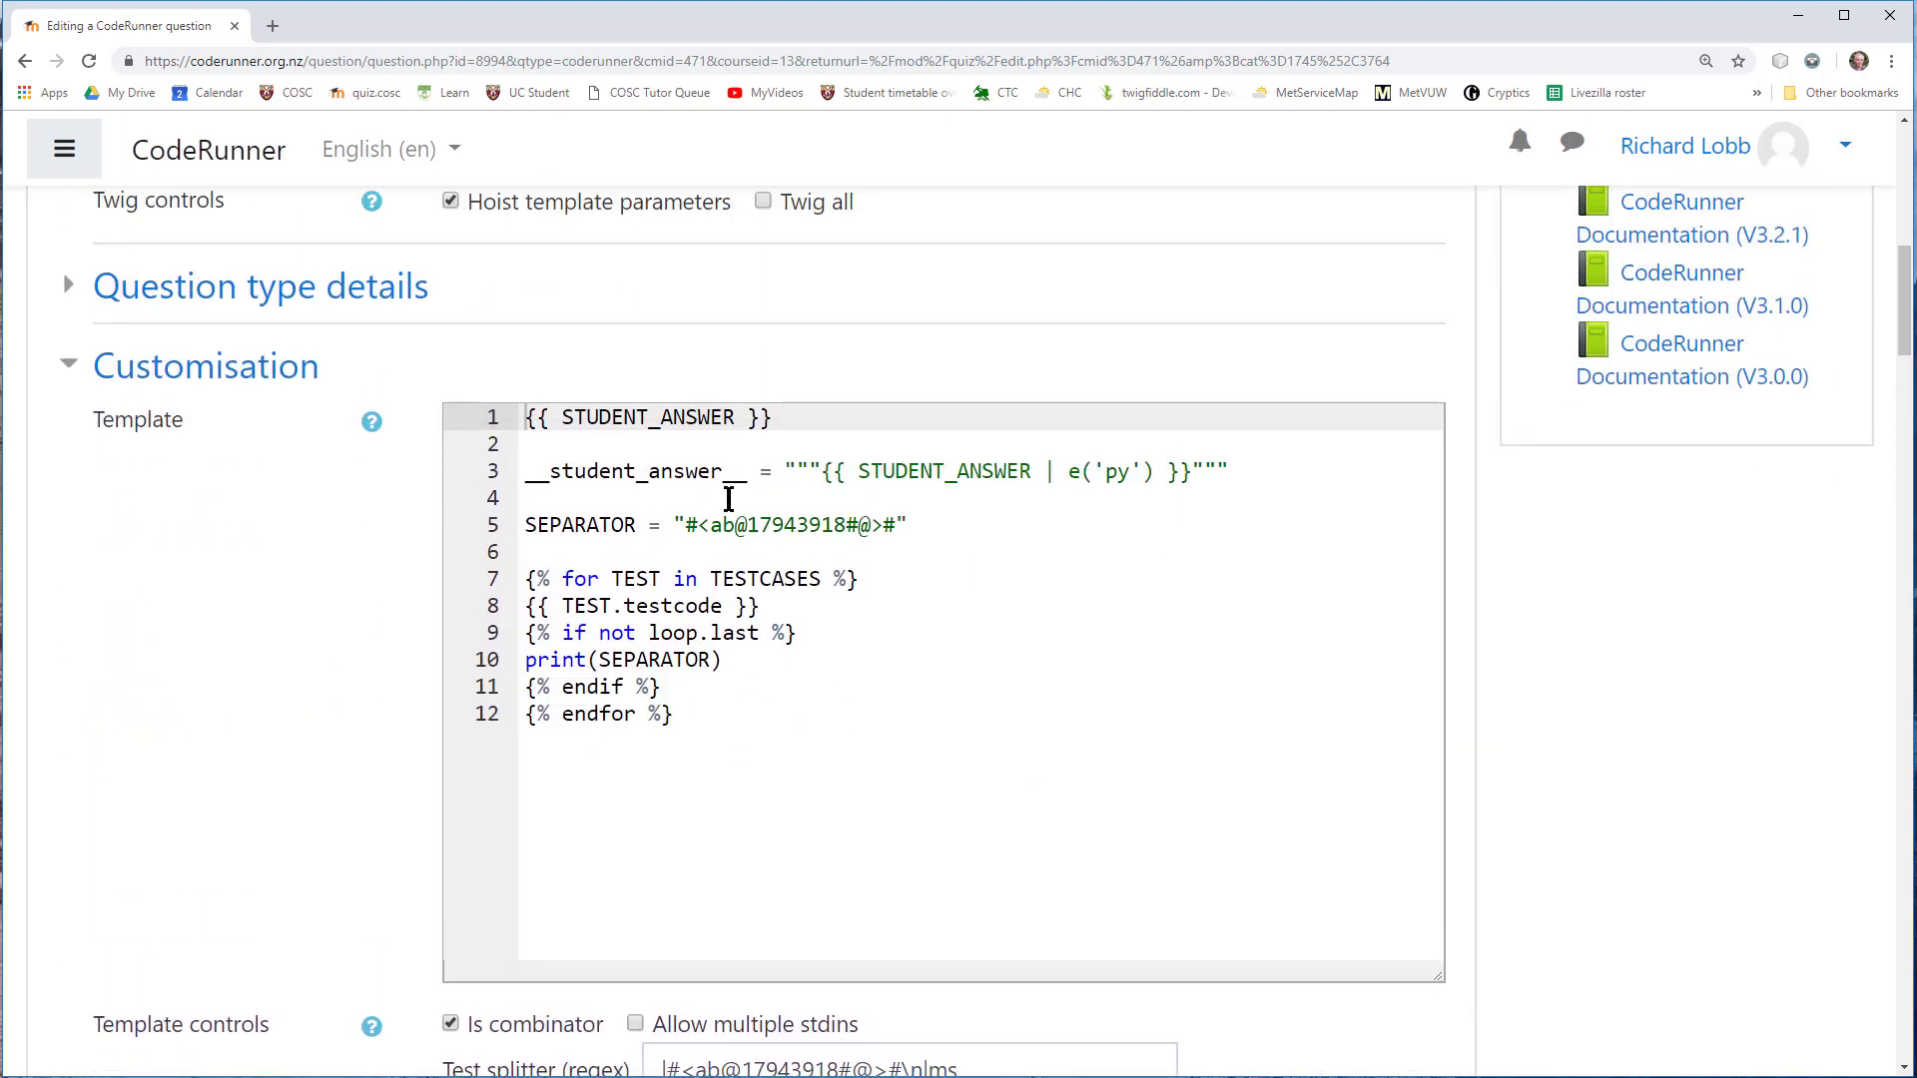
click(1248, 476)
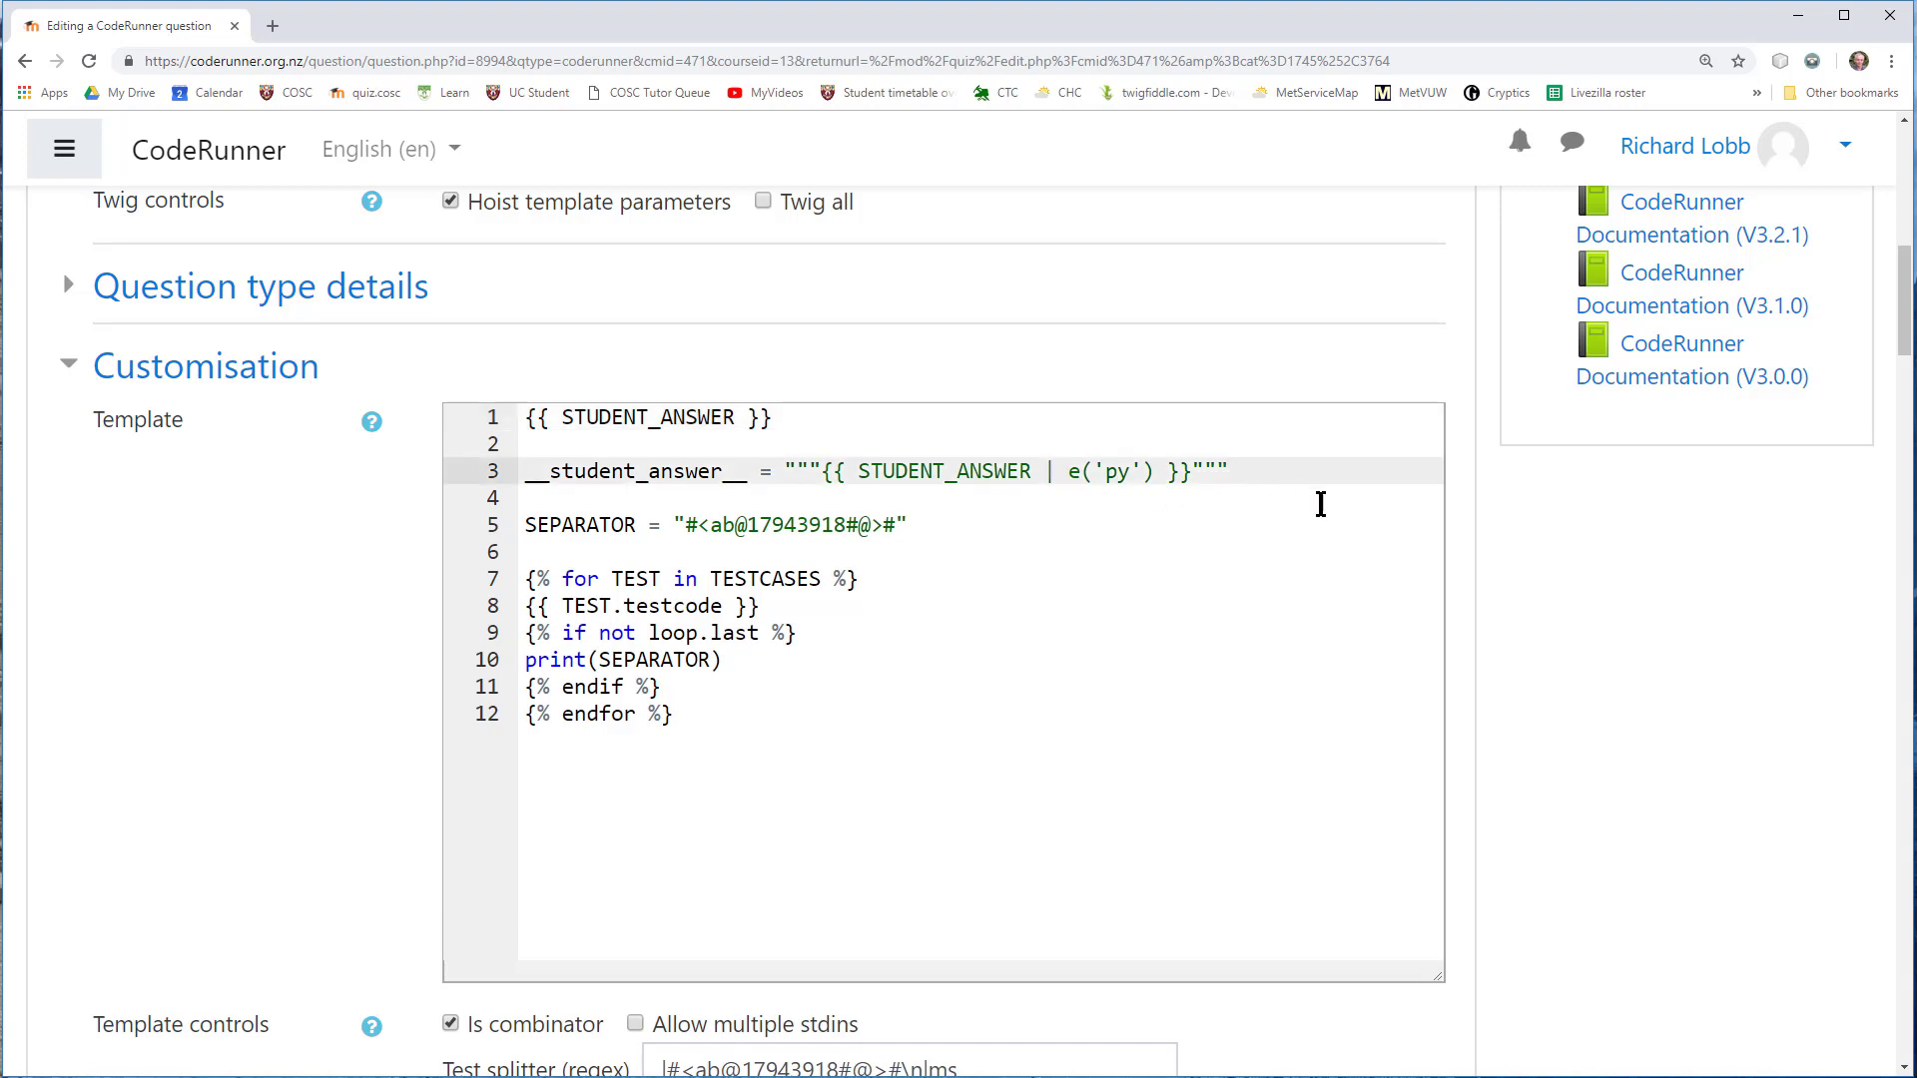
key(Return)
key(Return)
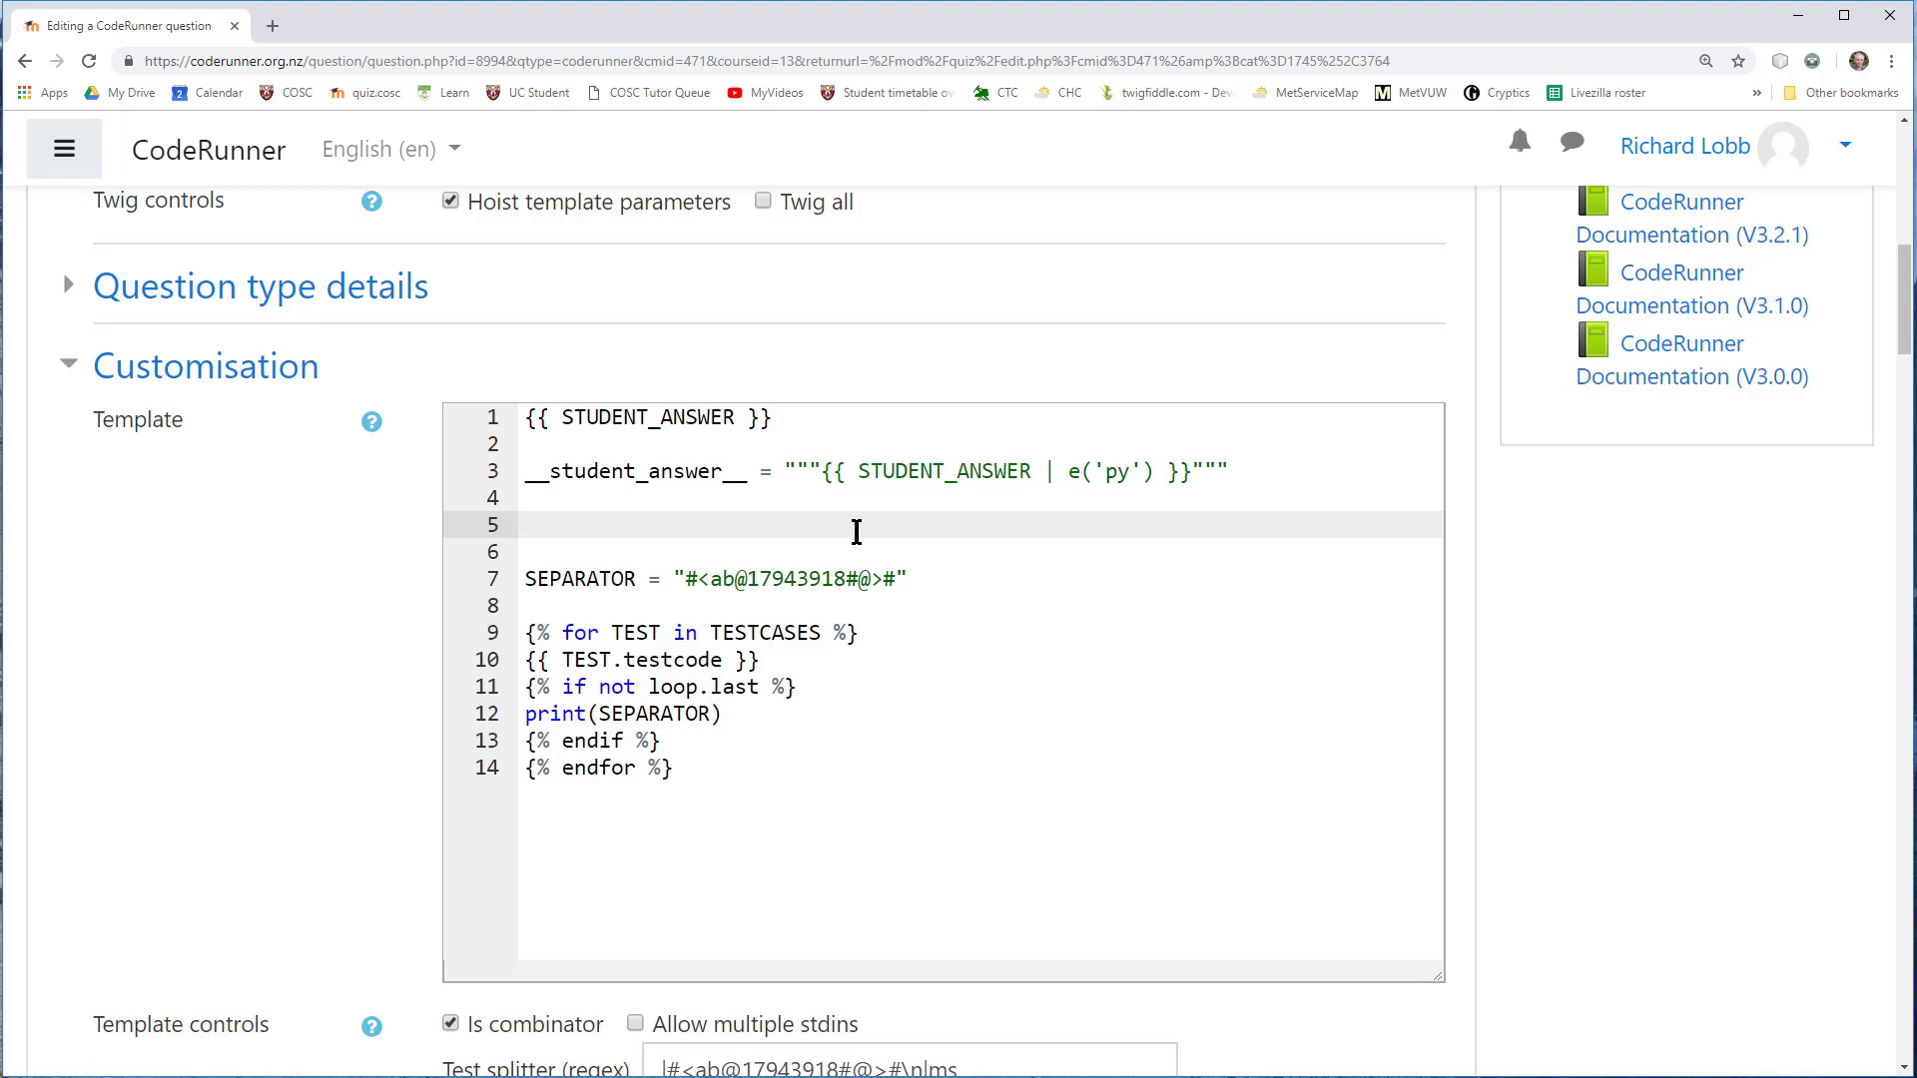
drag(755, 476, 502, 479)
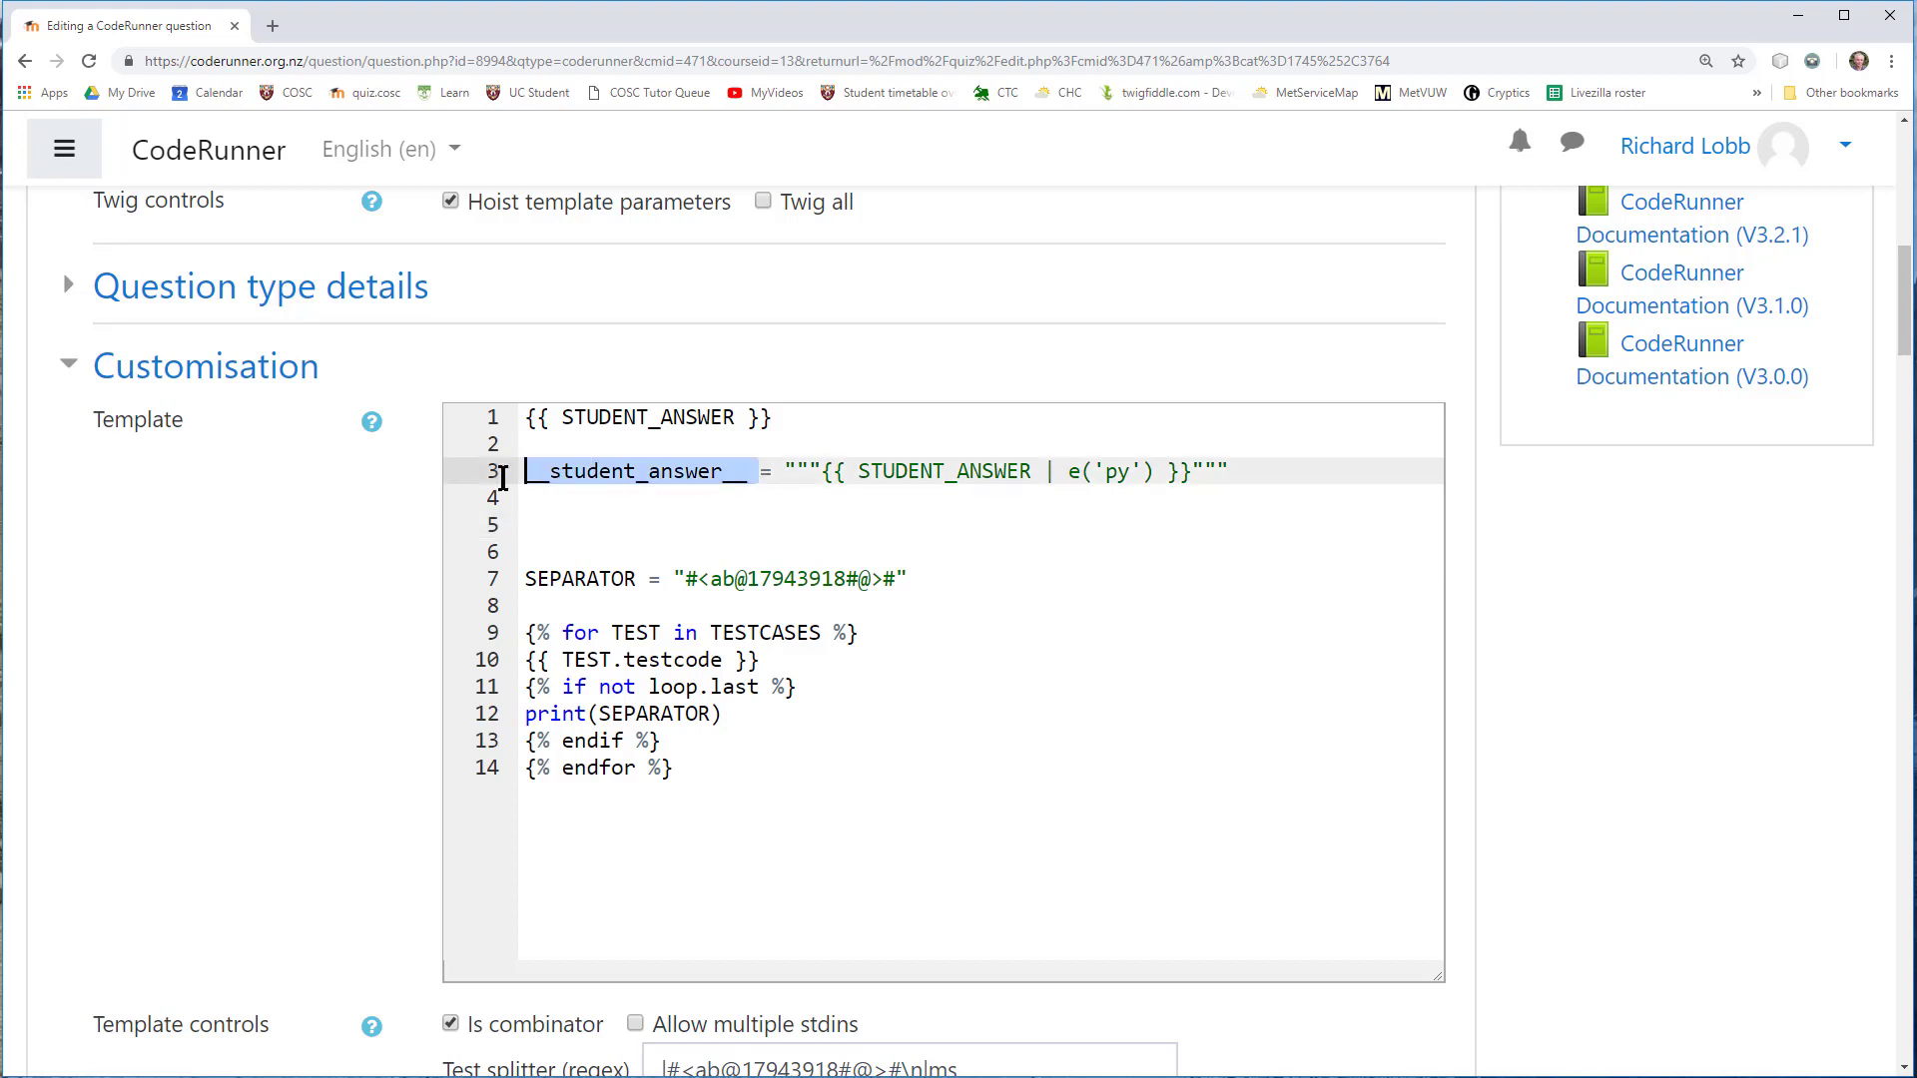
click(726, 533)
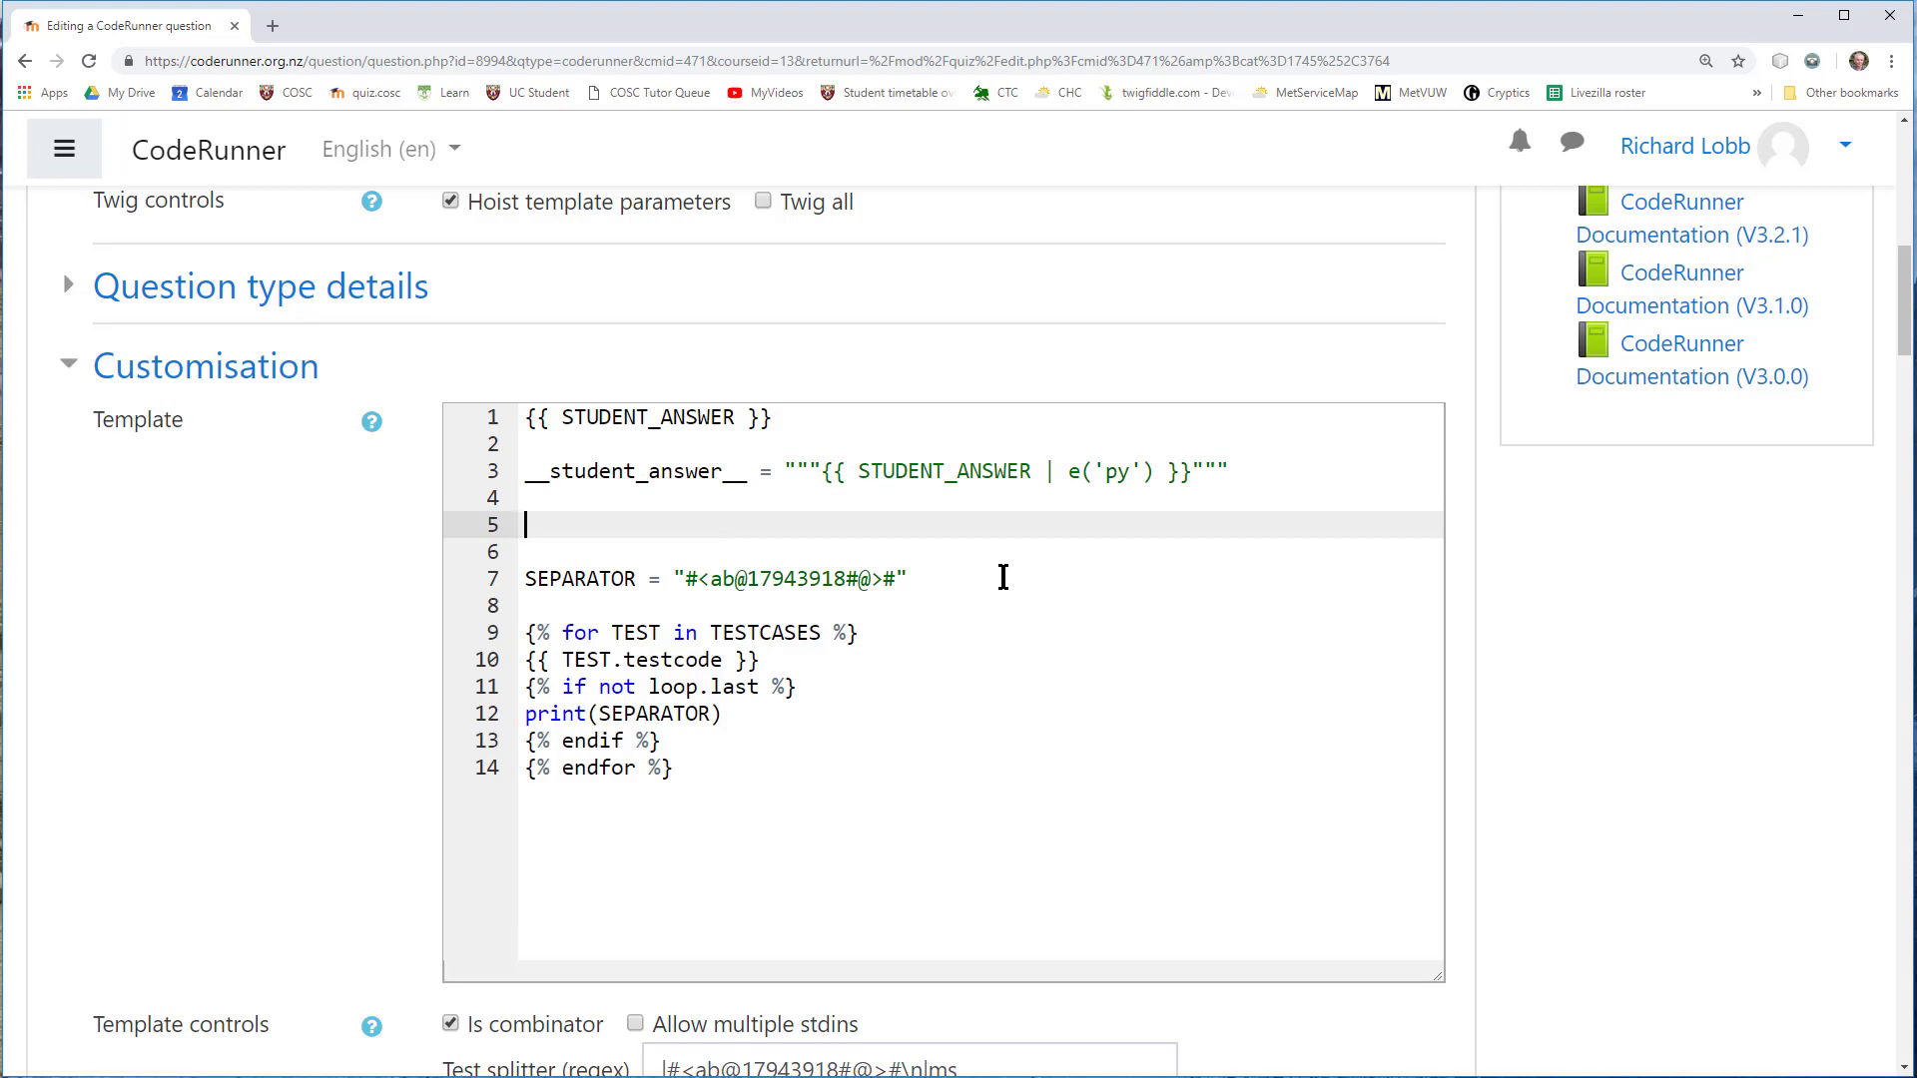
Write the condition if 'for' in __student_answer__: on the blank line below the __student_answer__ assignment in the template
text(if 'for' in)
double_click(662, 473)
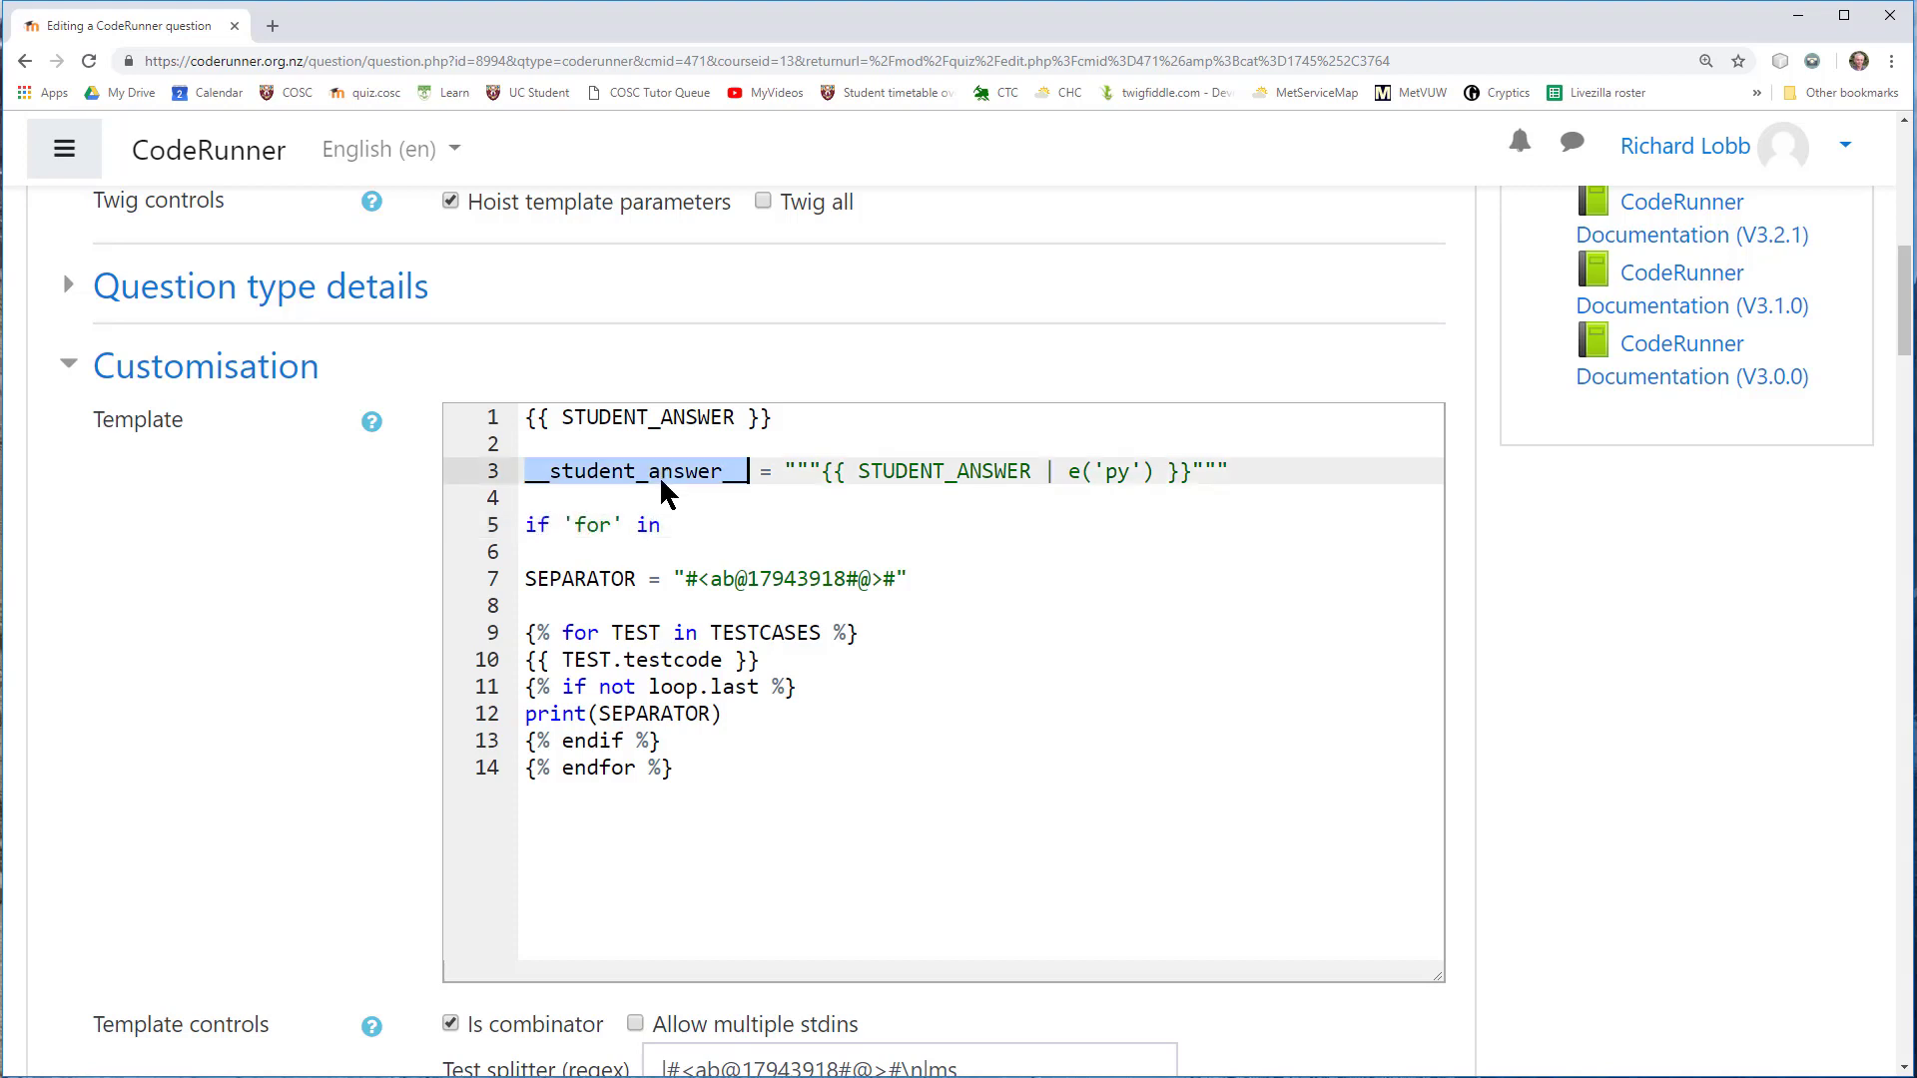
key(ctrl+c)
click(714, 529)
key(ctrl+v)
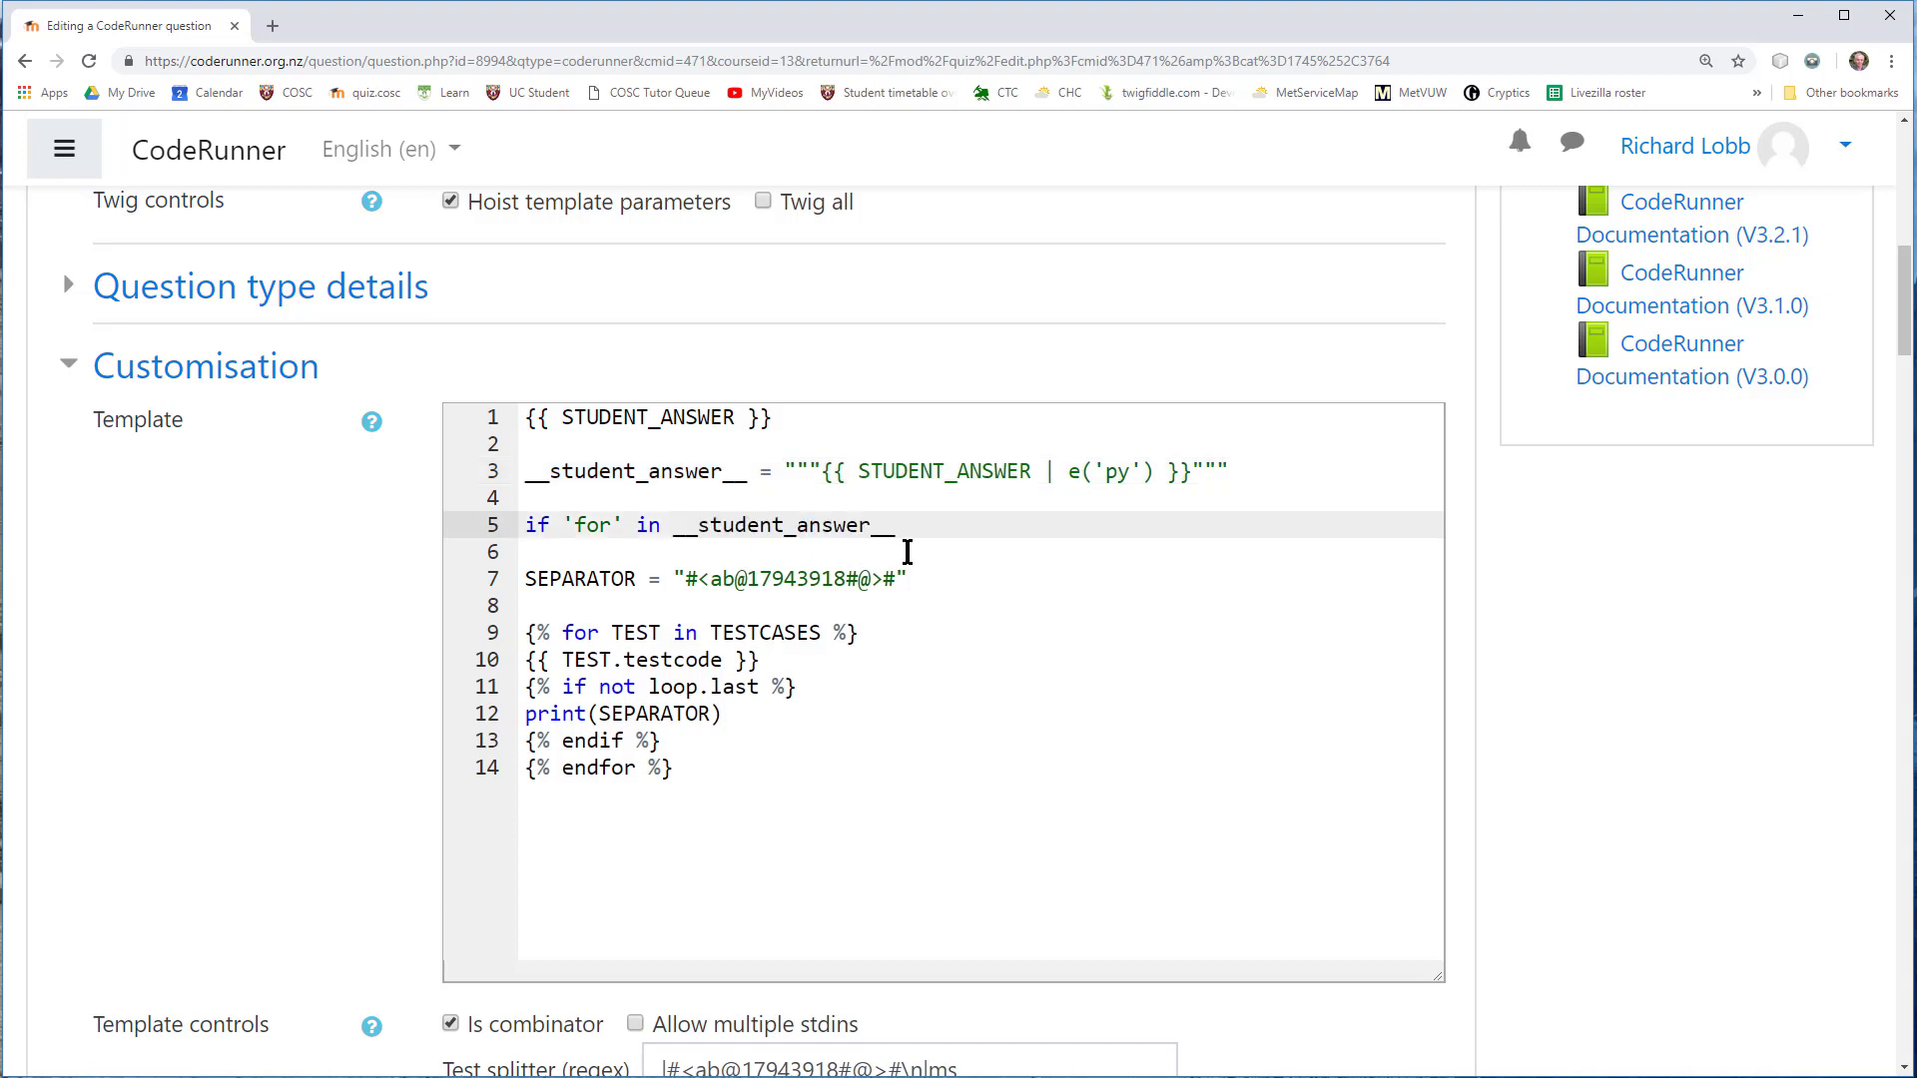
text(:)
Fill the if block with print("You can not use for loops!", file=sys.stderr) followed by sys.exit(1)
key(Return)
text(print)
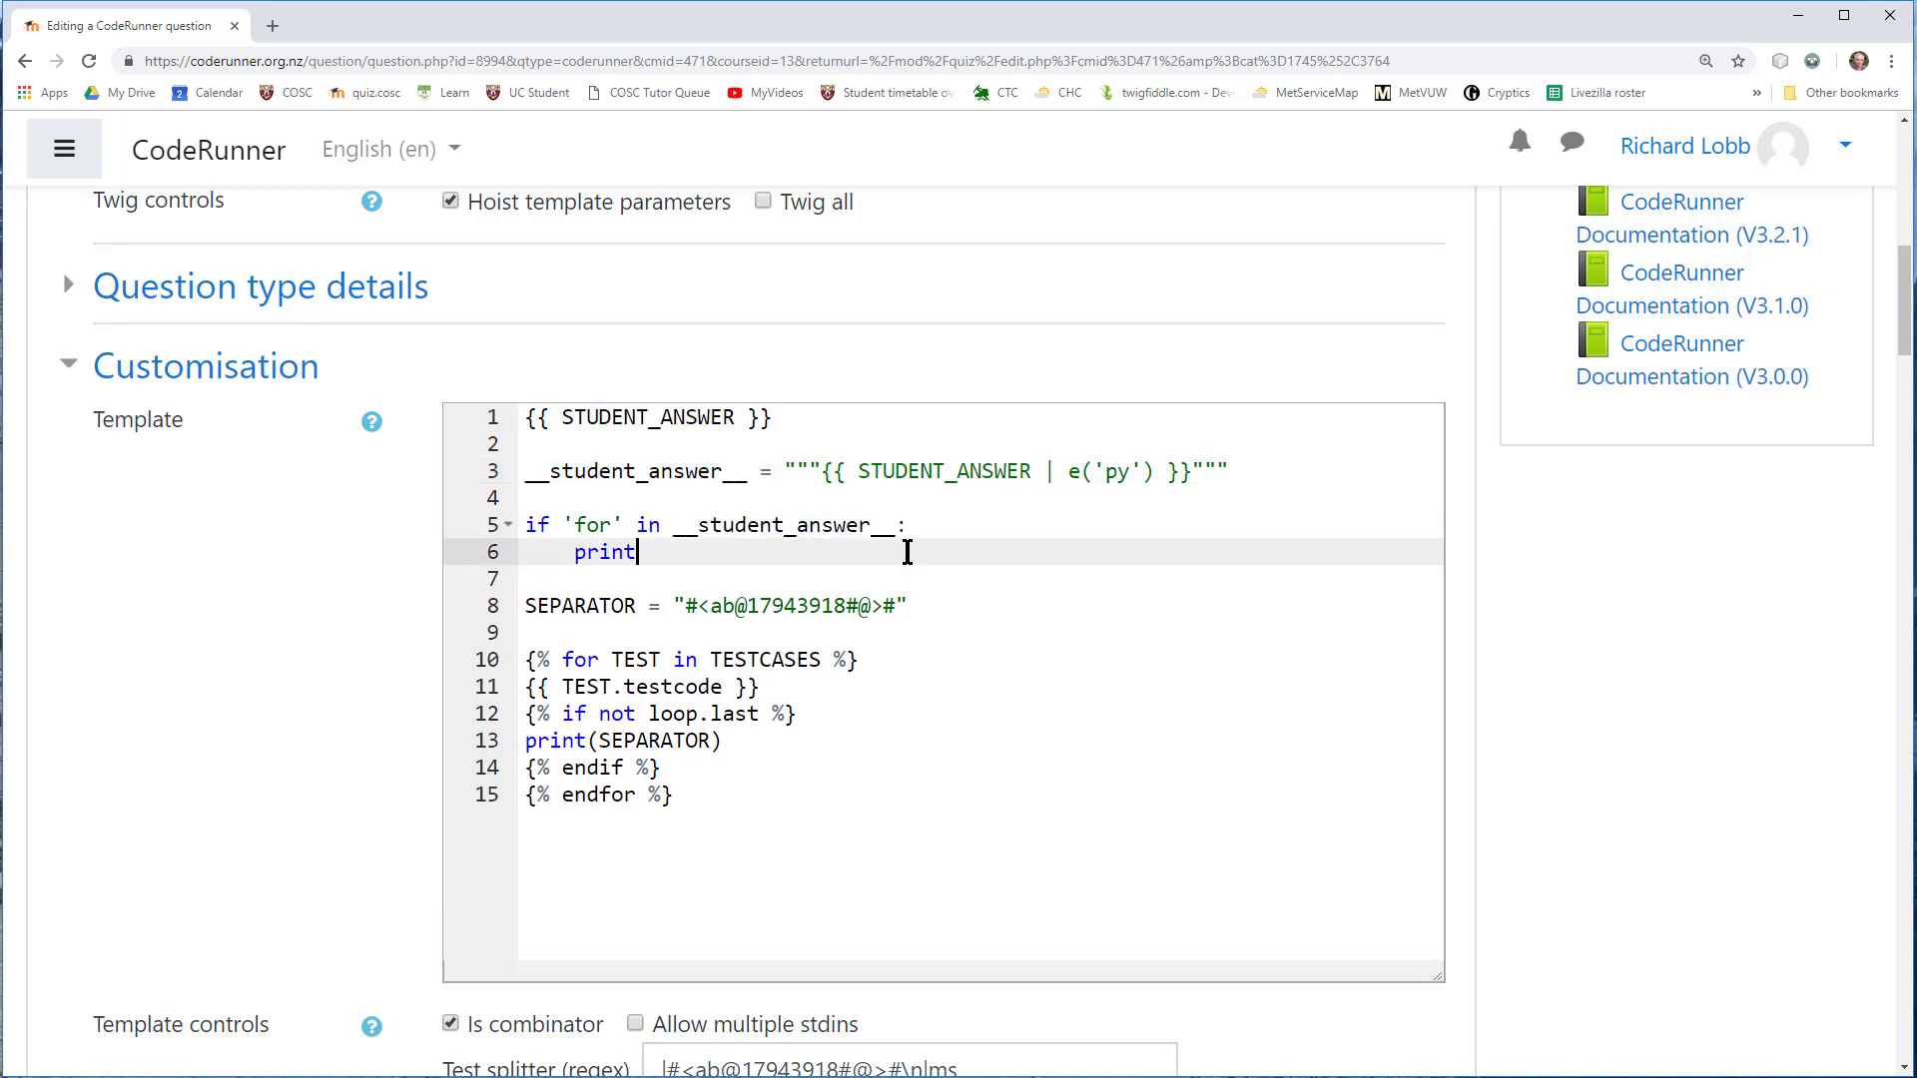
text(("You can not use for loops!)
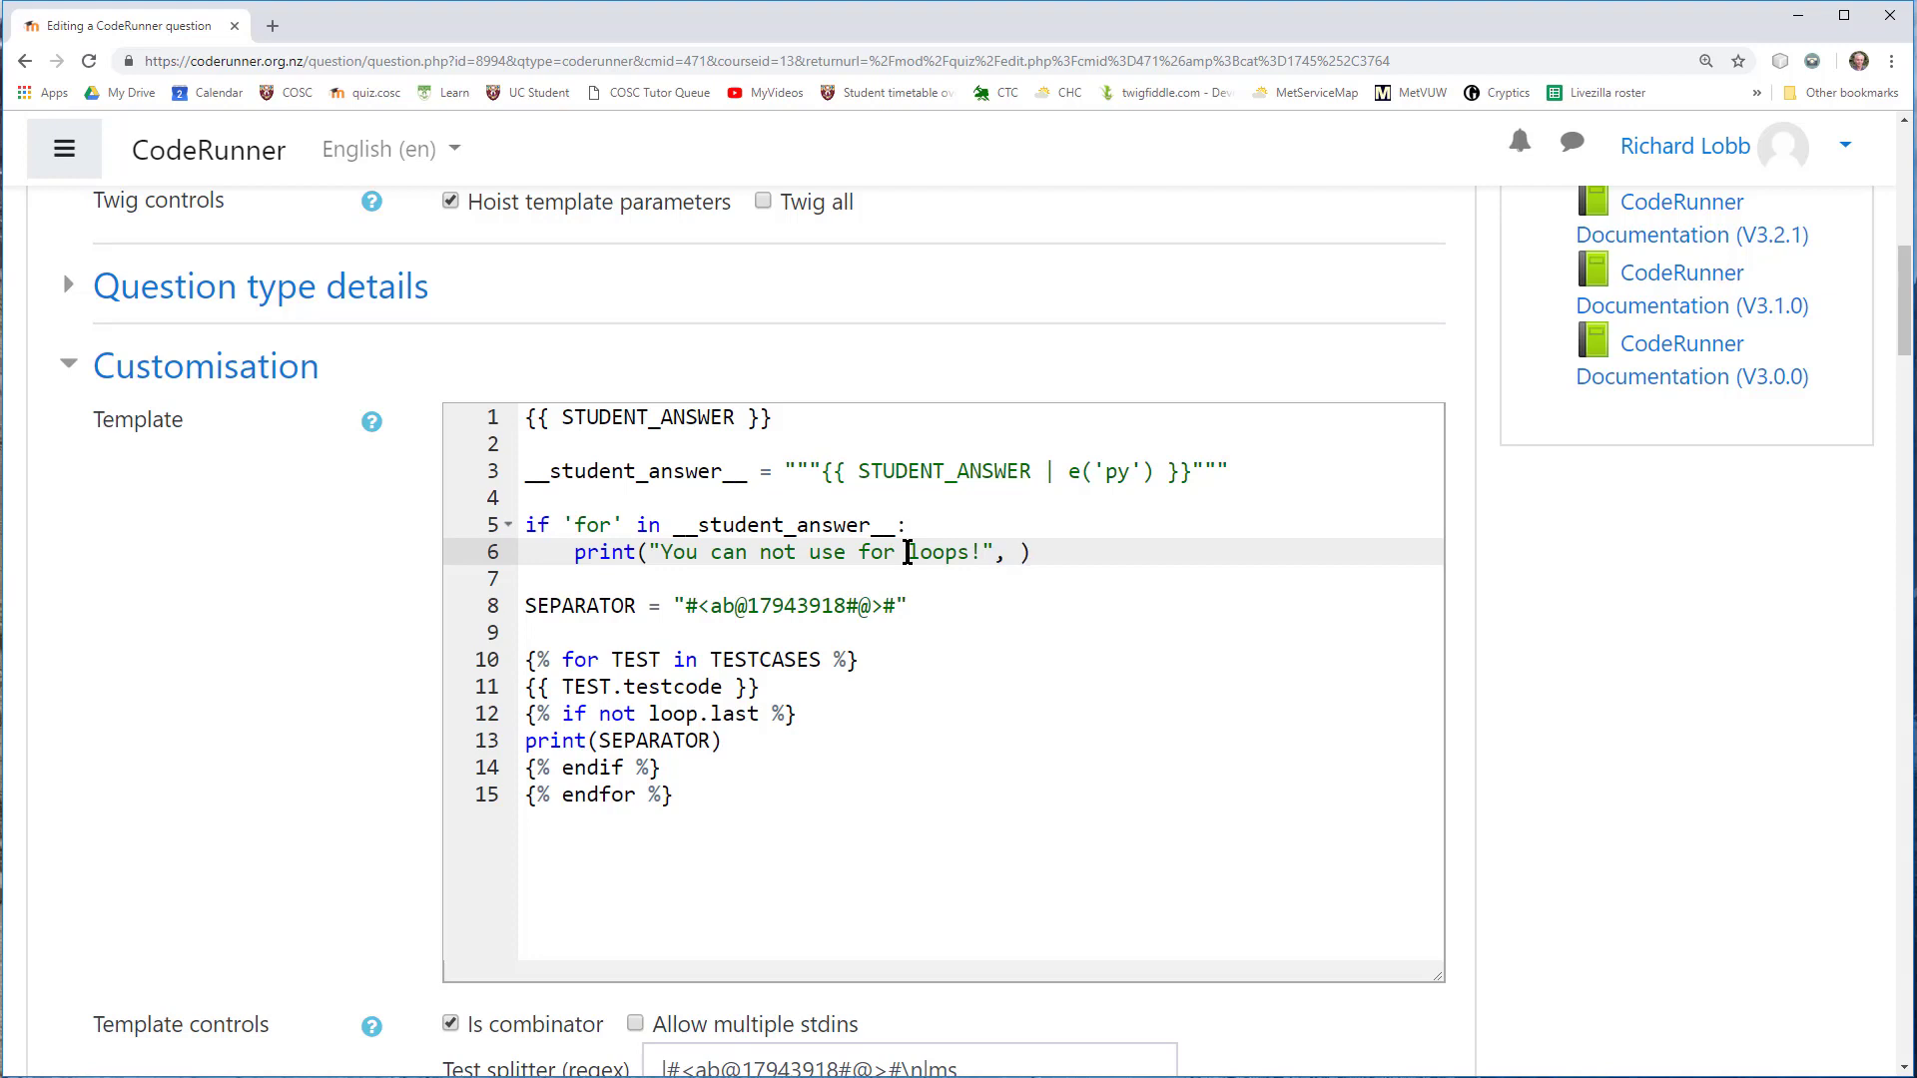
text(", file=sys.stderr)
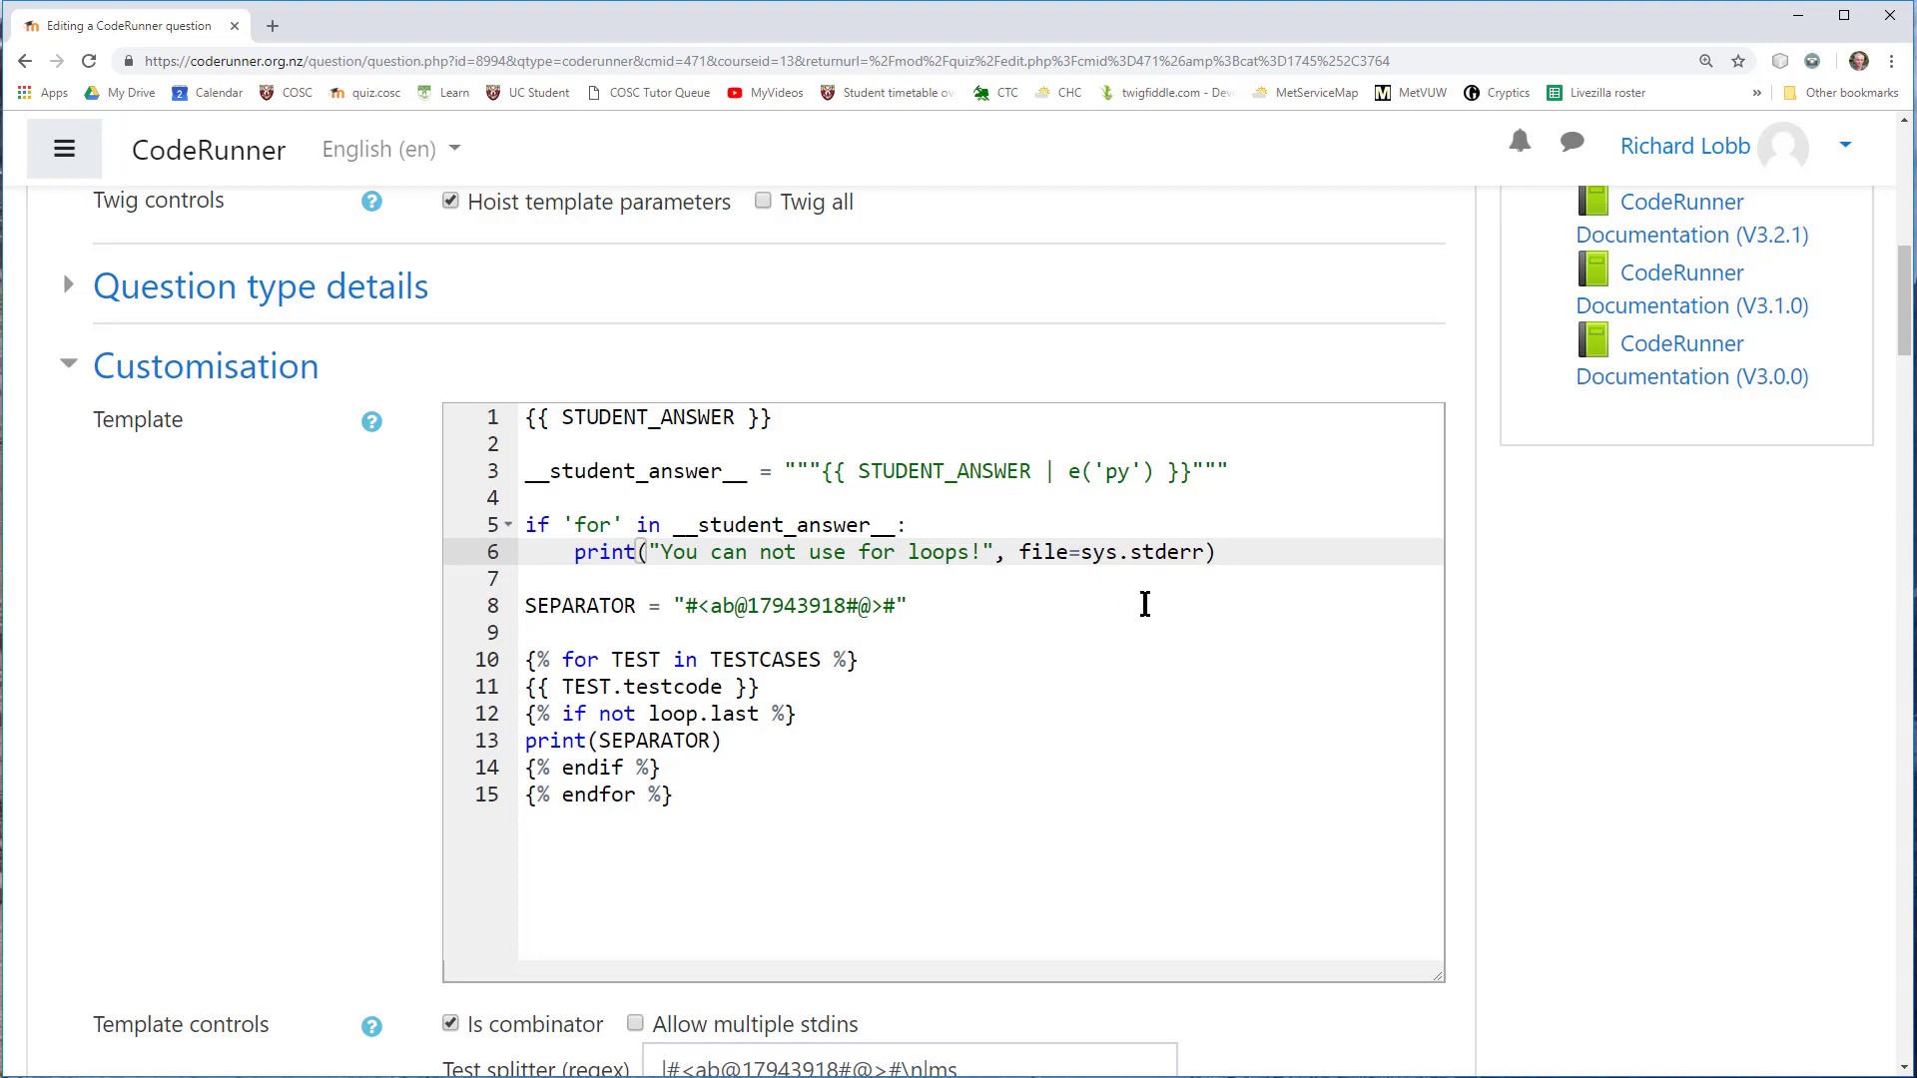
key(Return)
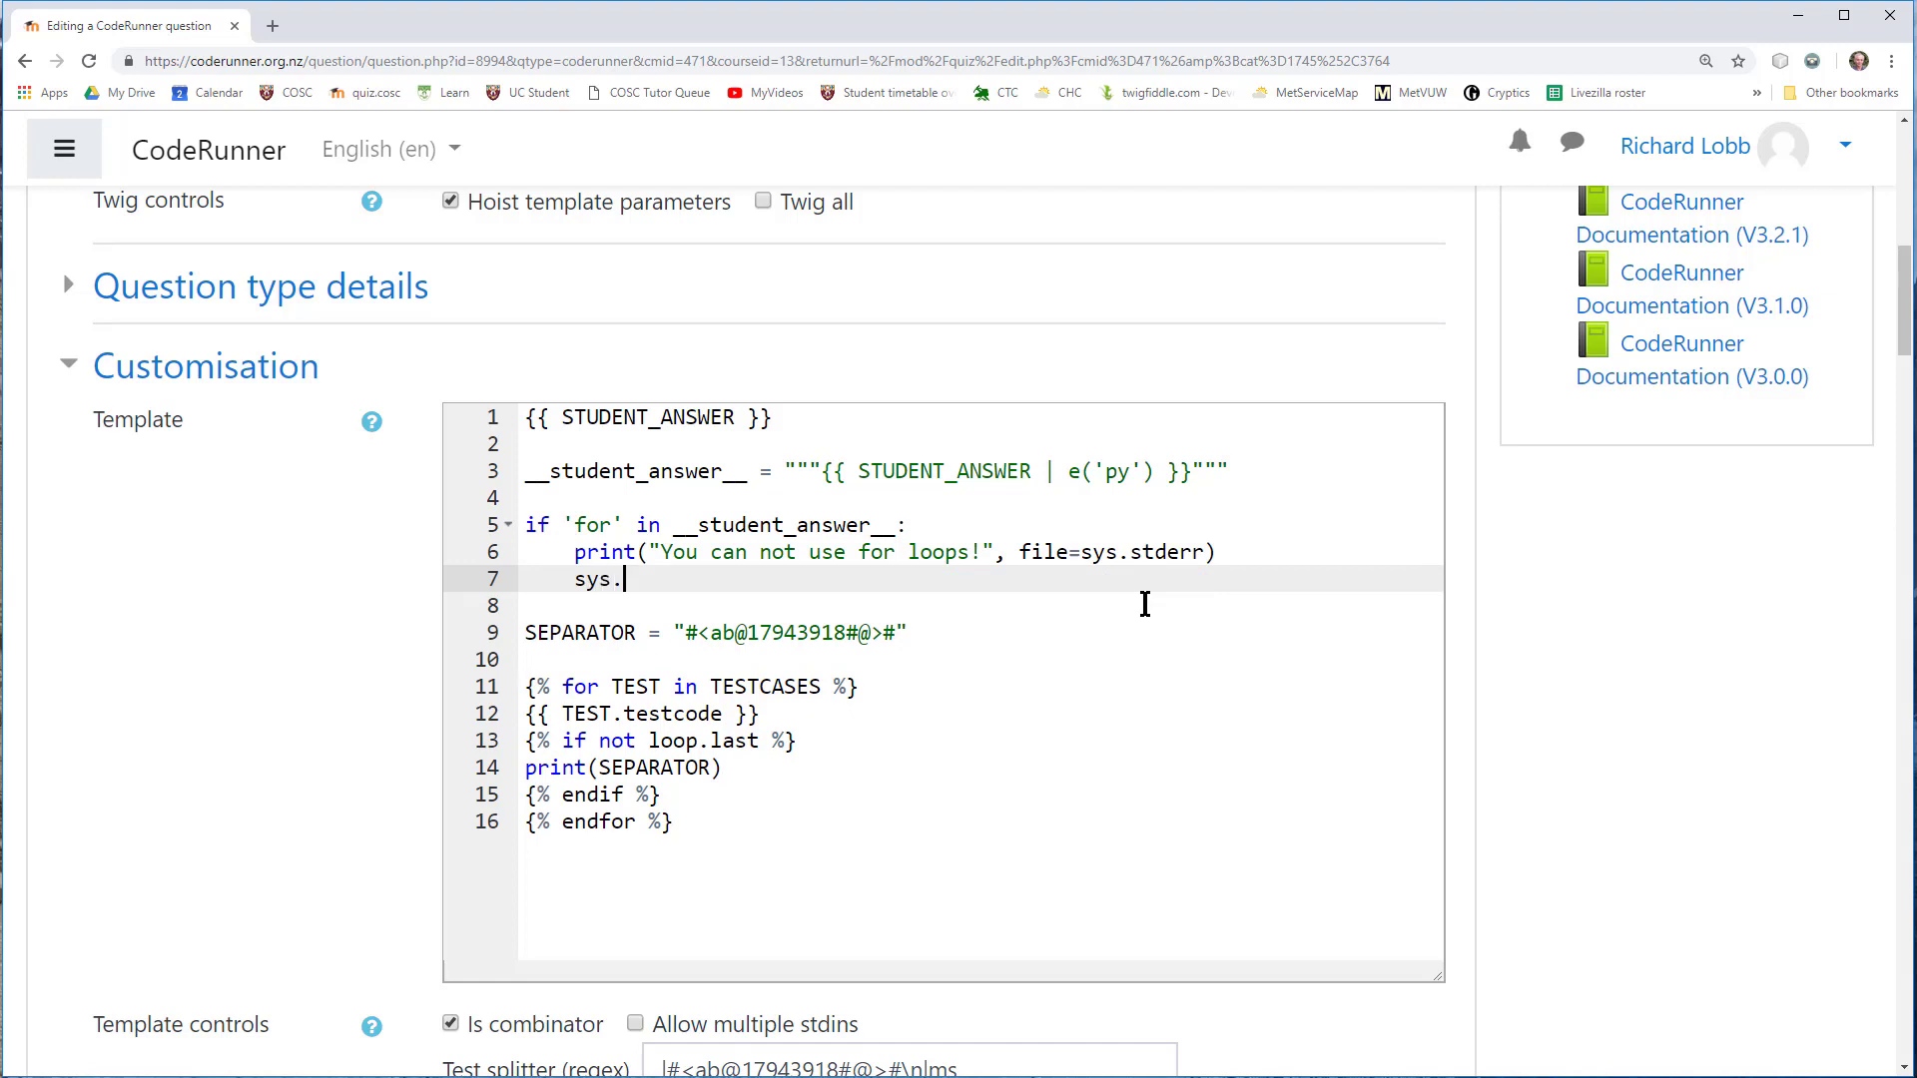
text(sys.exit(1))
Insert import sys as a new first line of the template, above {{ STUDENT_ANSWER }}
click(529, 419)
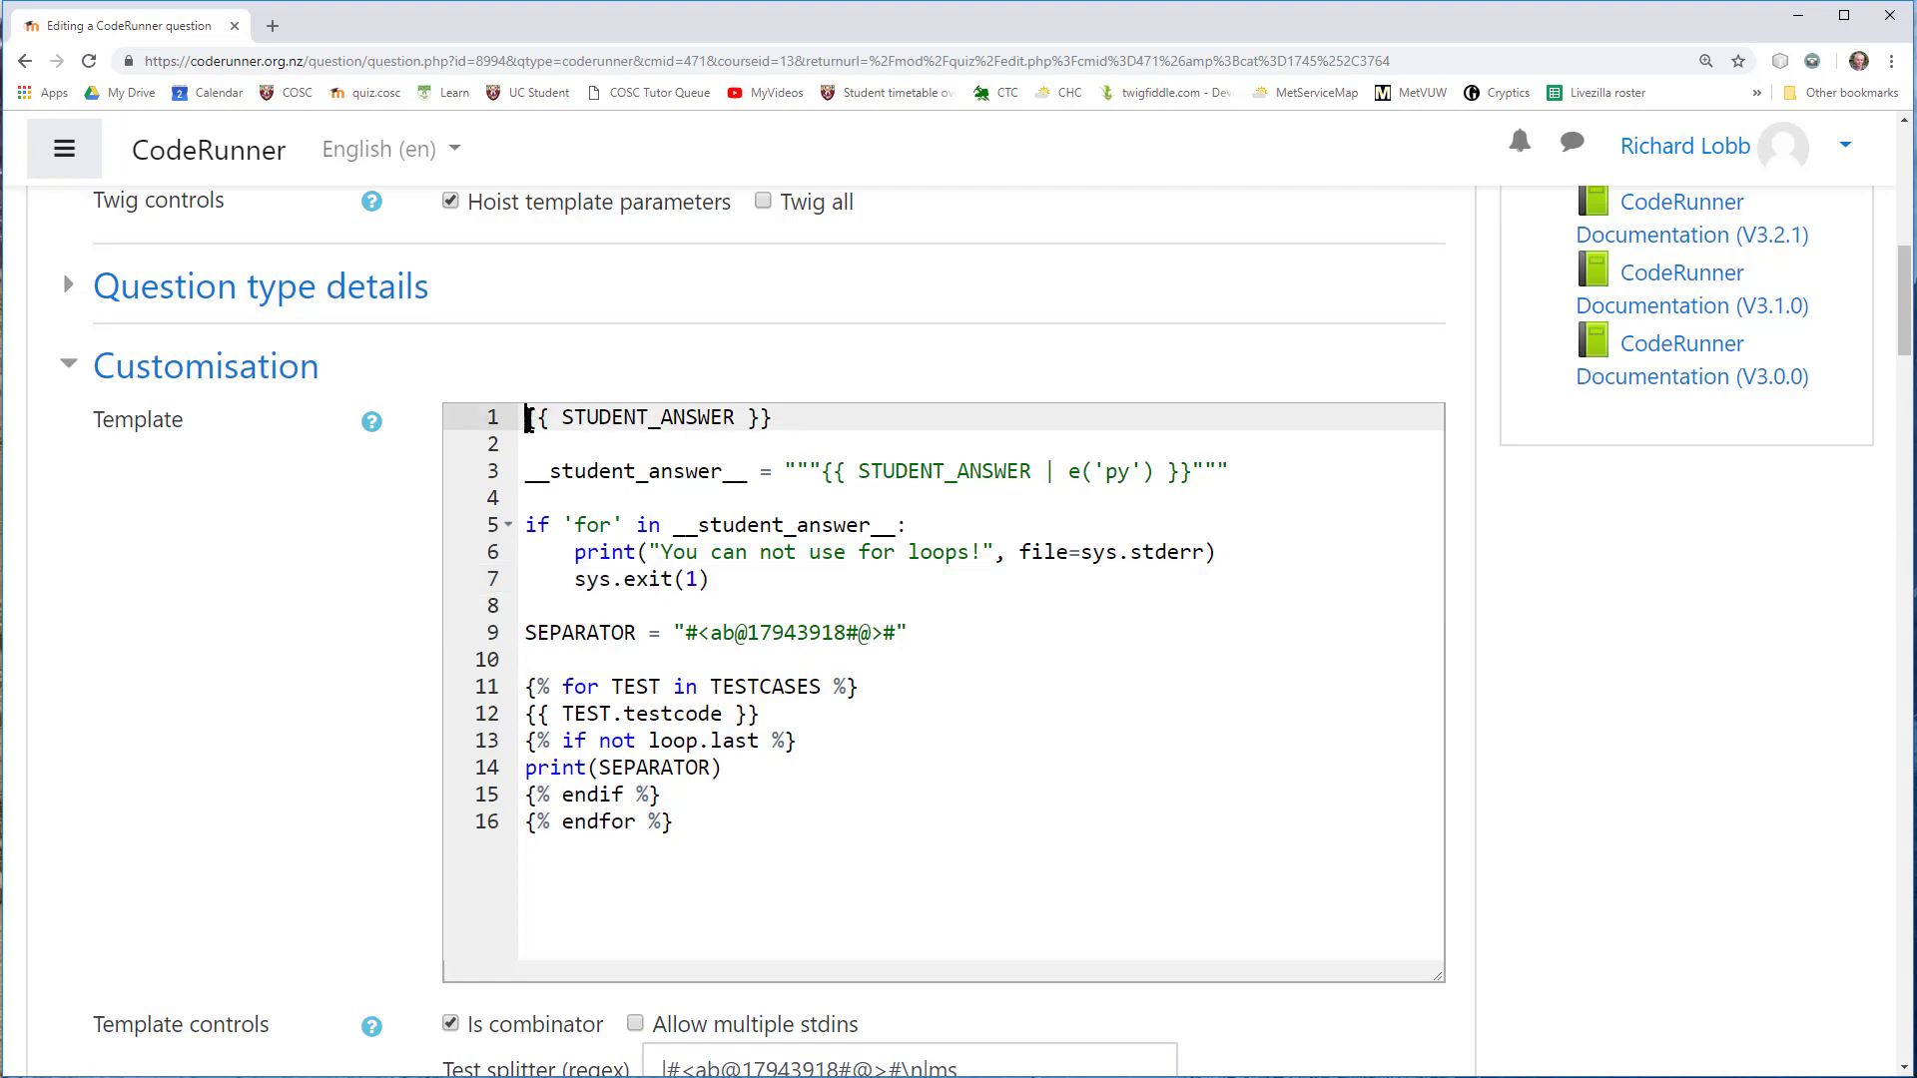
key(Return)
key(Up)
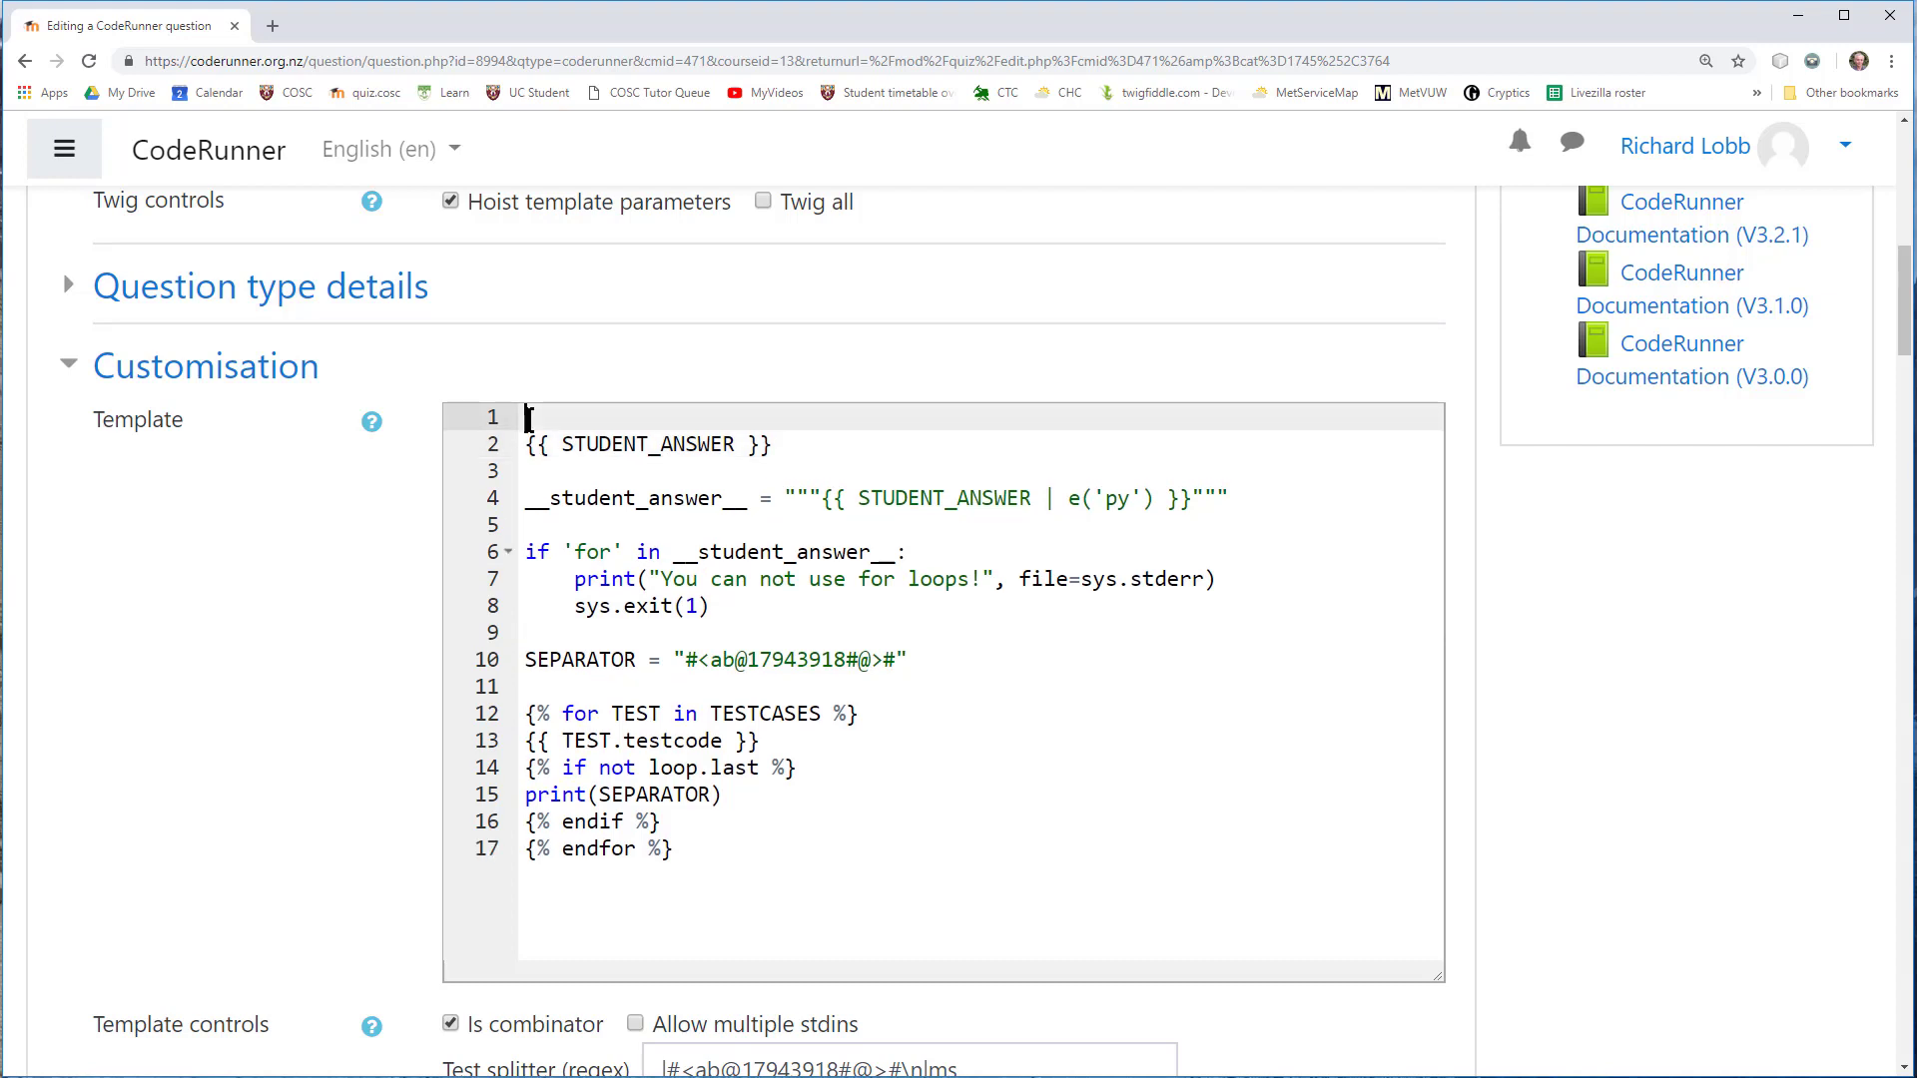
text(import sys)
click(752, 635)
Save the question changes and return to the quiz editing page
scroll(662, 597, up, 2)
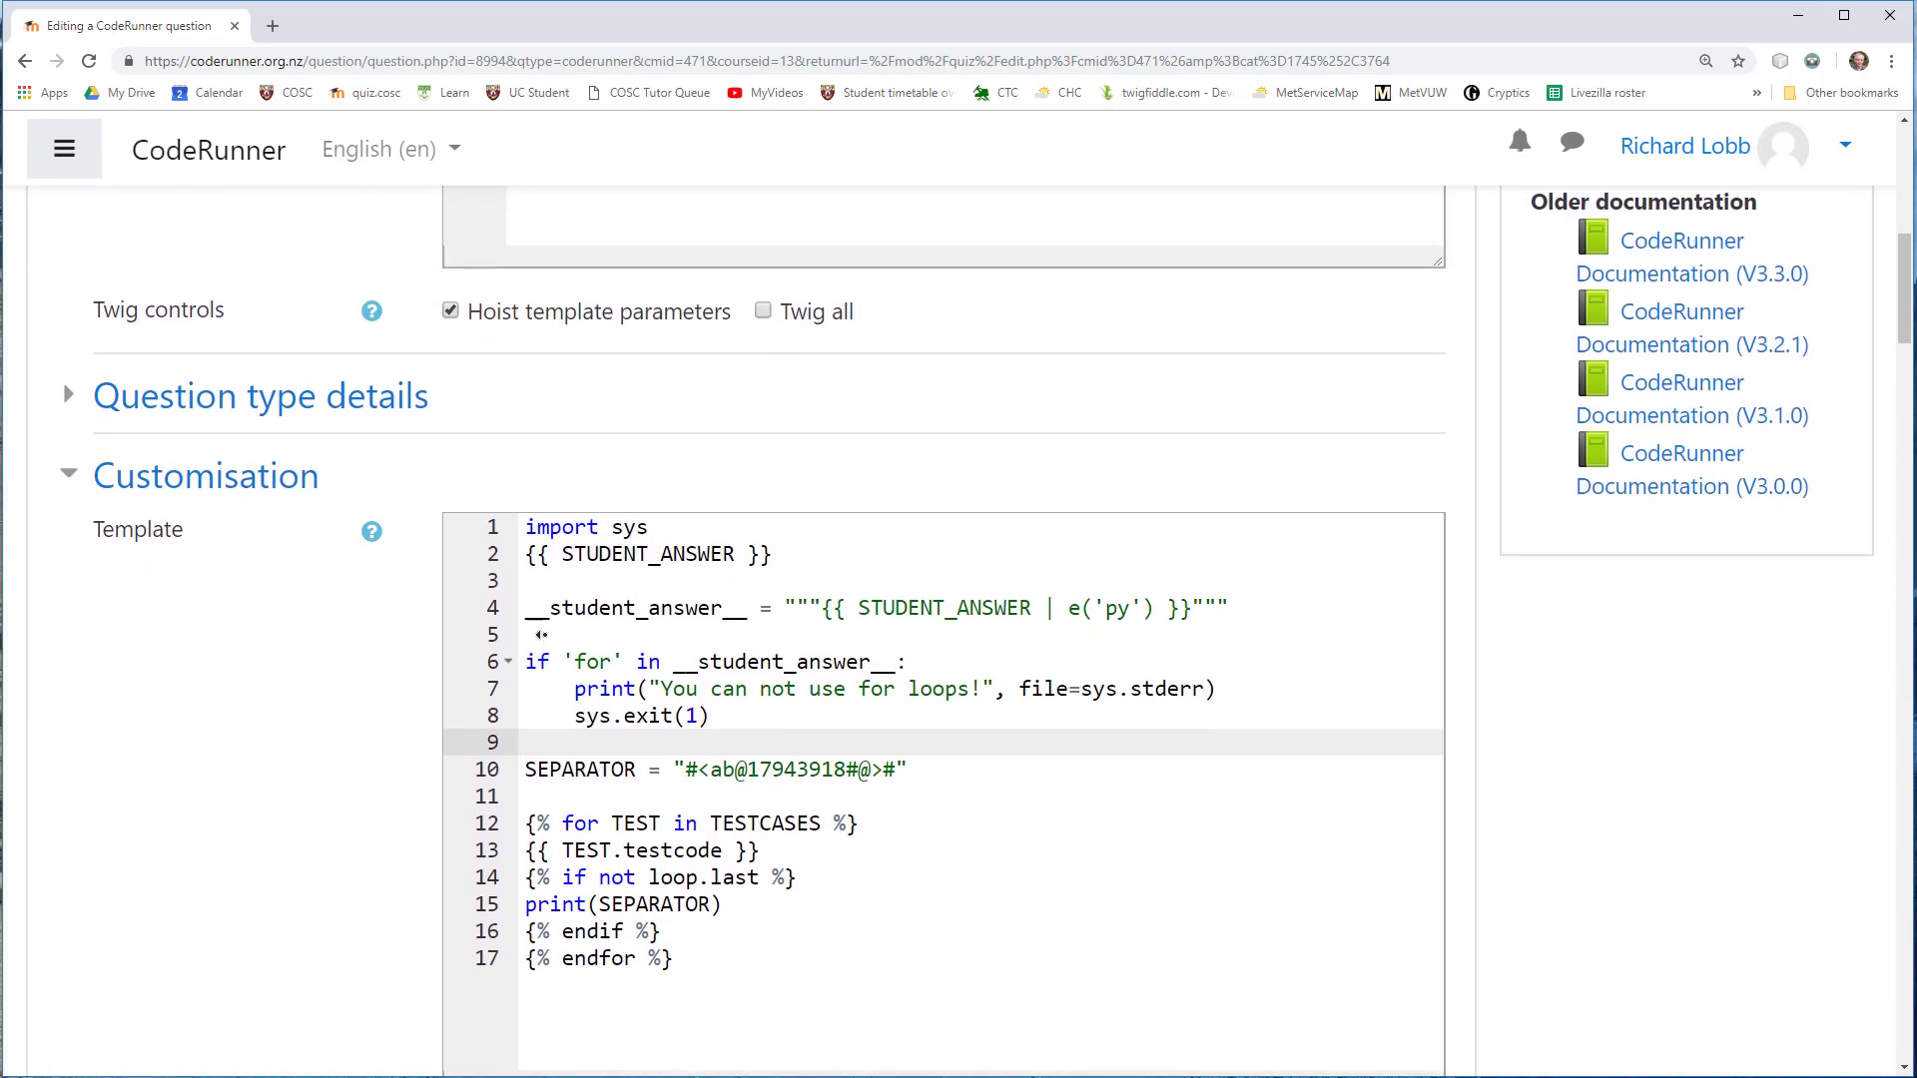
scroll(612, 682, down, 1)
scroll(604, 677, down, 1)
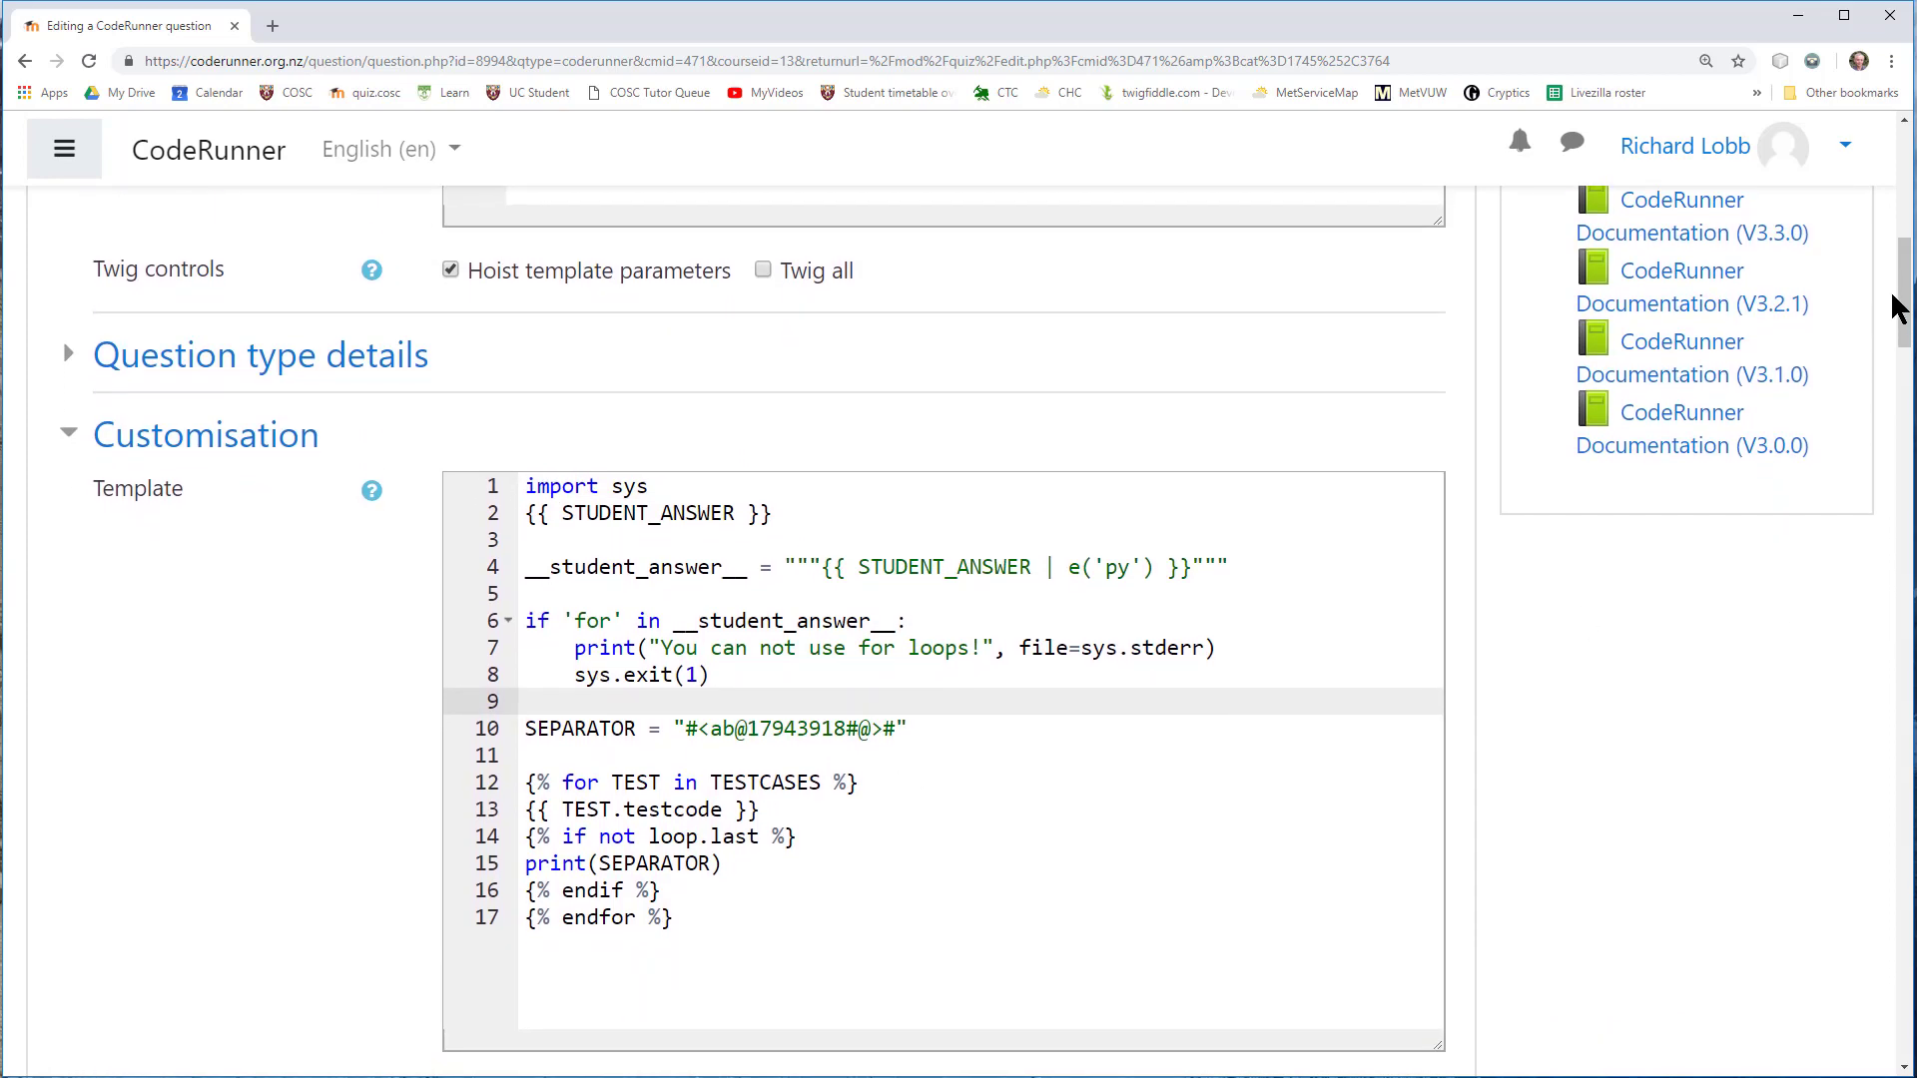
drag(1903, 294, 1874, 1015)
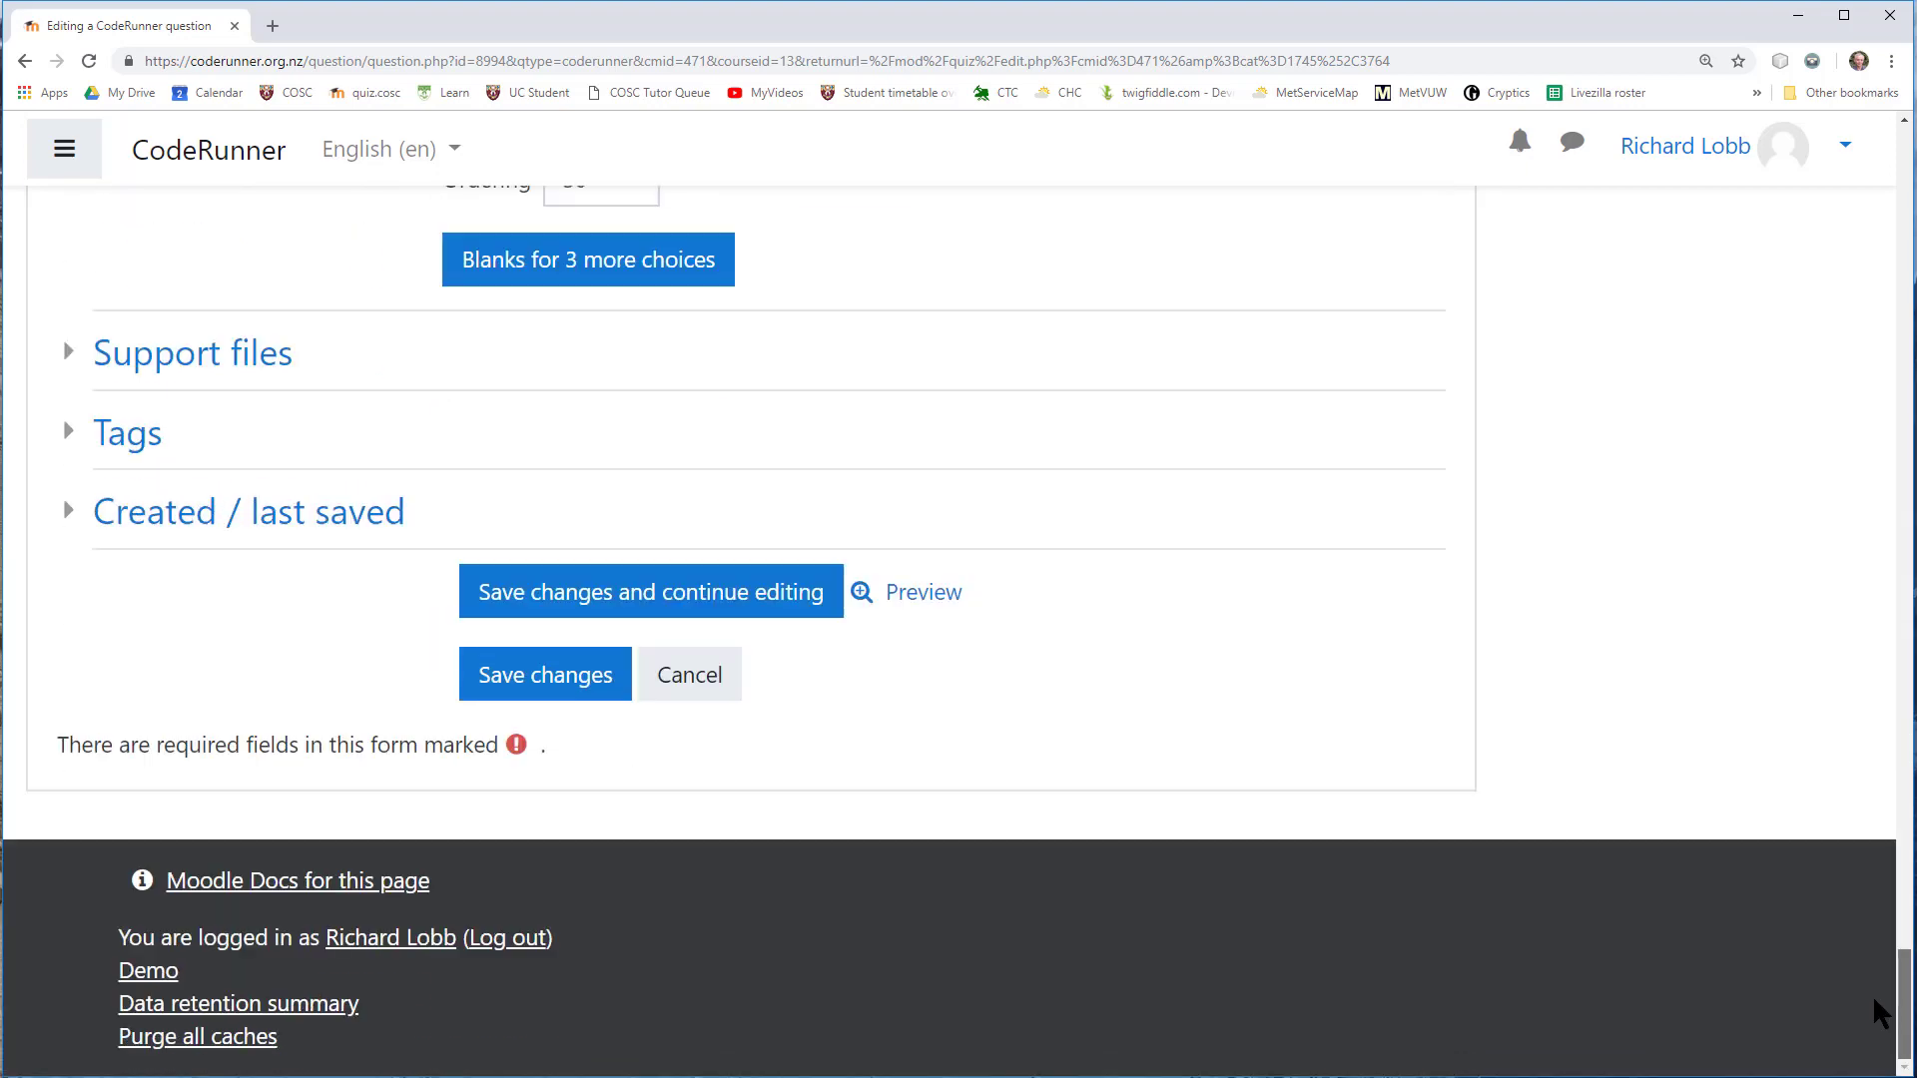
click(602, 699)
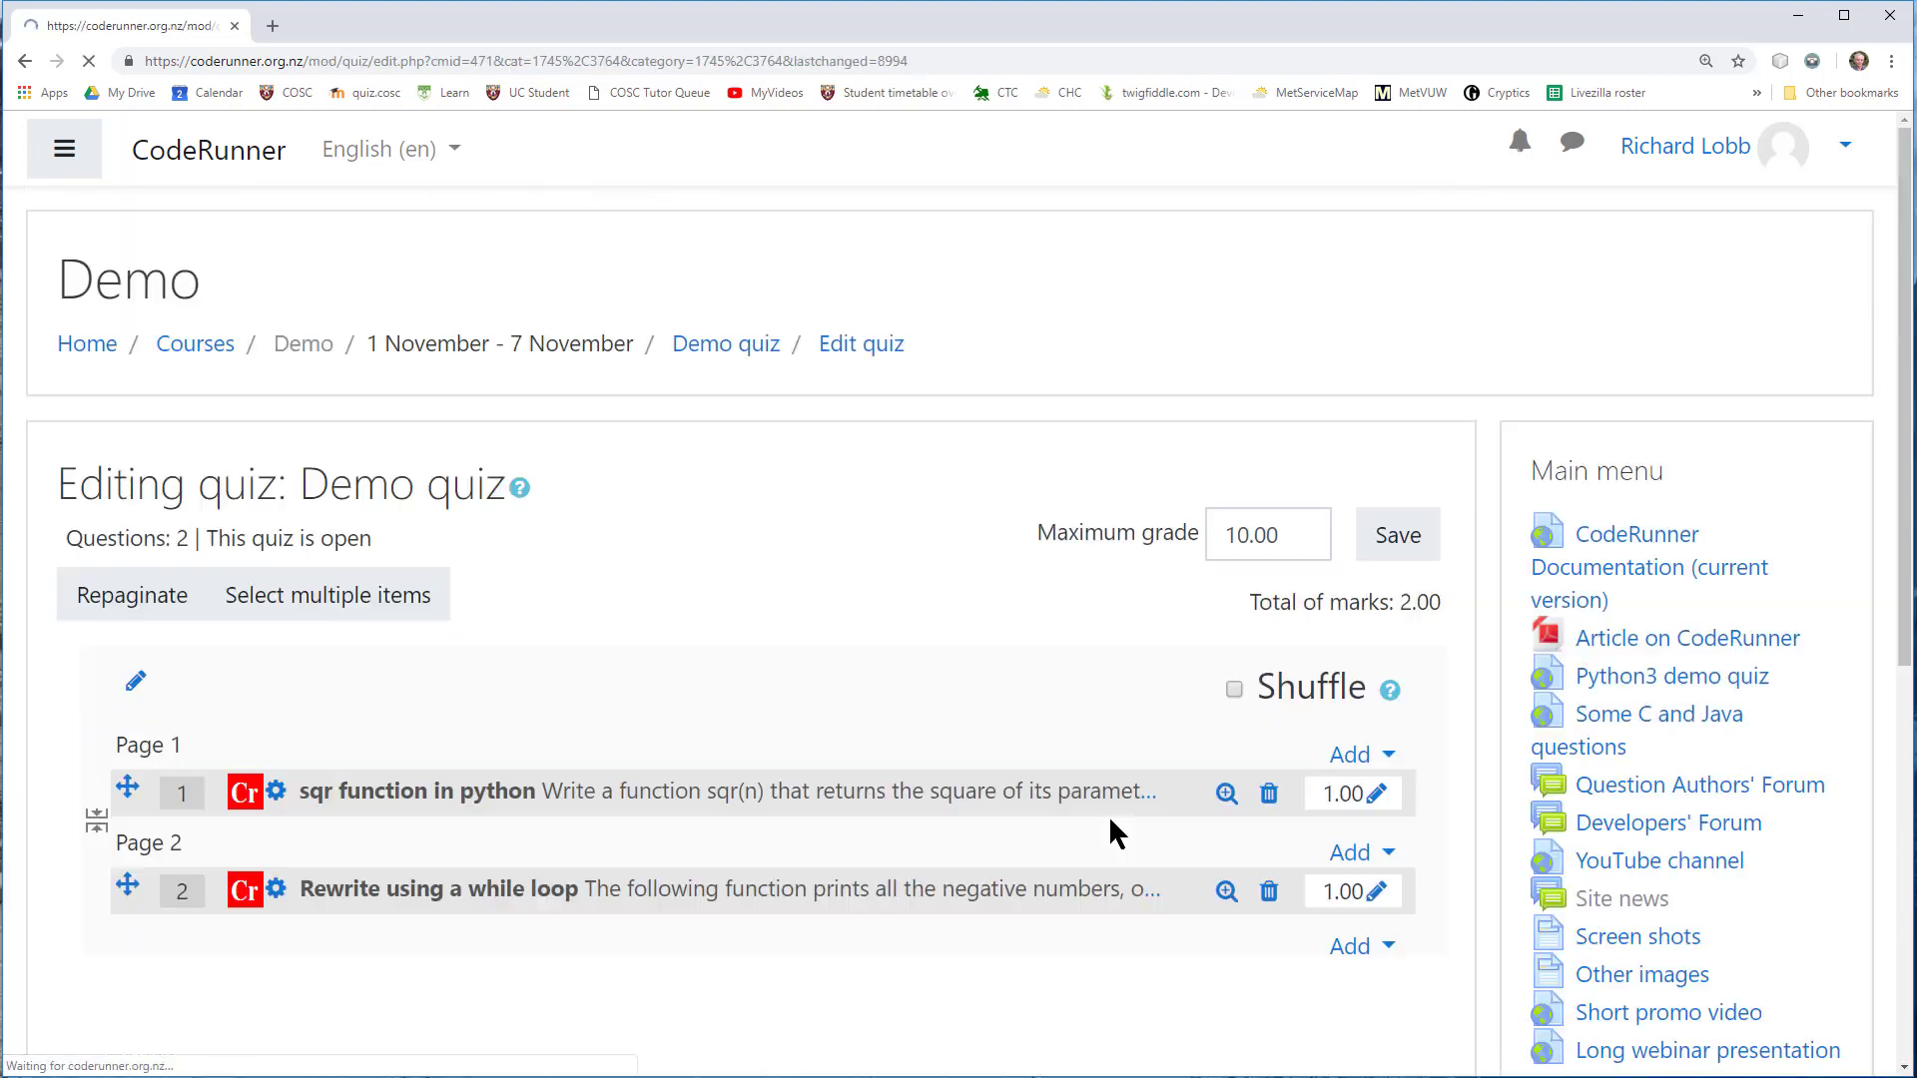
Preview the question "Rewrite using a while loop" in an enlarged window, fill in the correct response and check it
scroll(1189, 769, down, 2)
click(1226, 692)
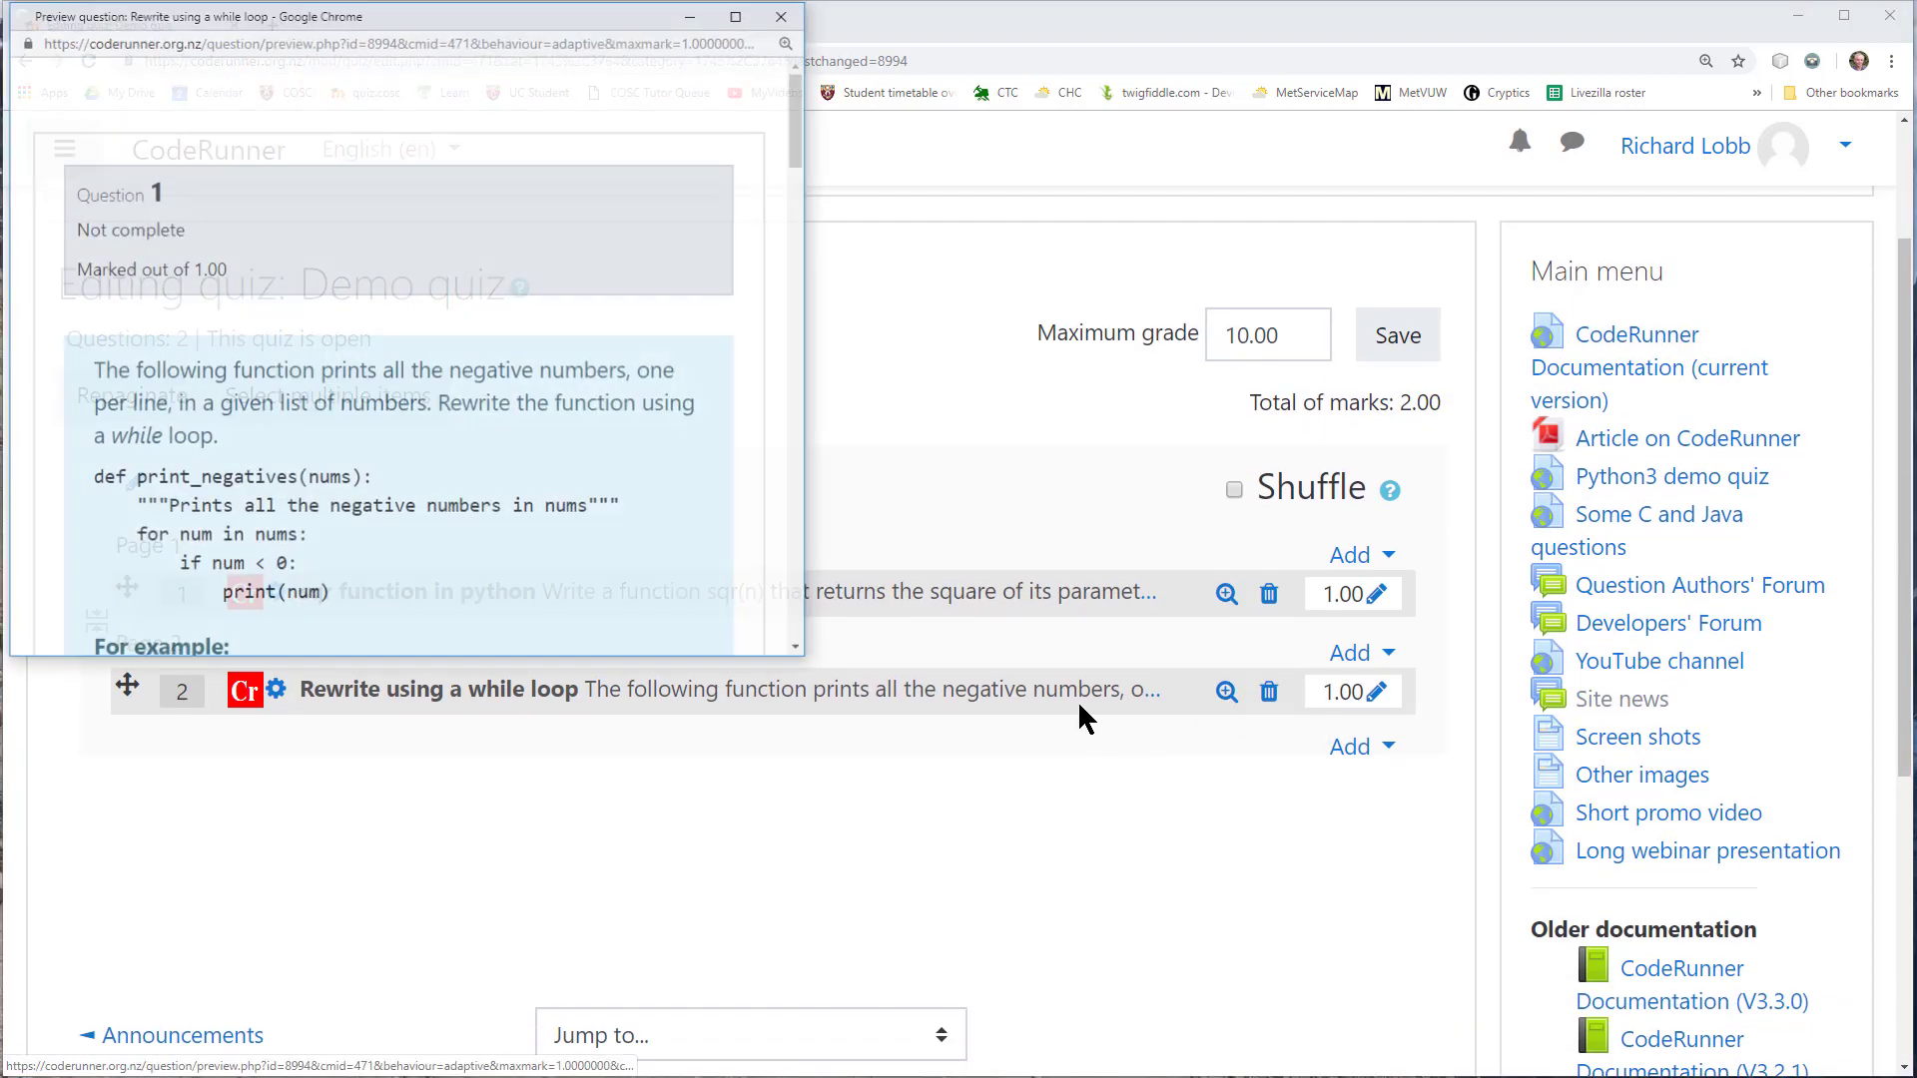
drag(811, 661, 1030, 1073)
scroll(855, 959, down, 5)
click(489, 827)
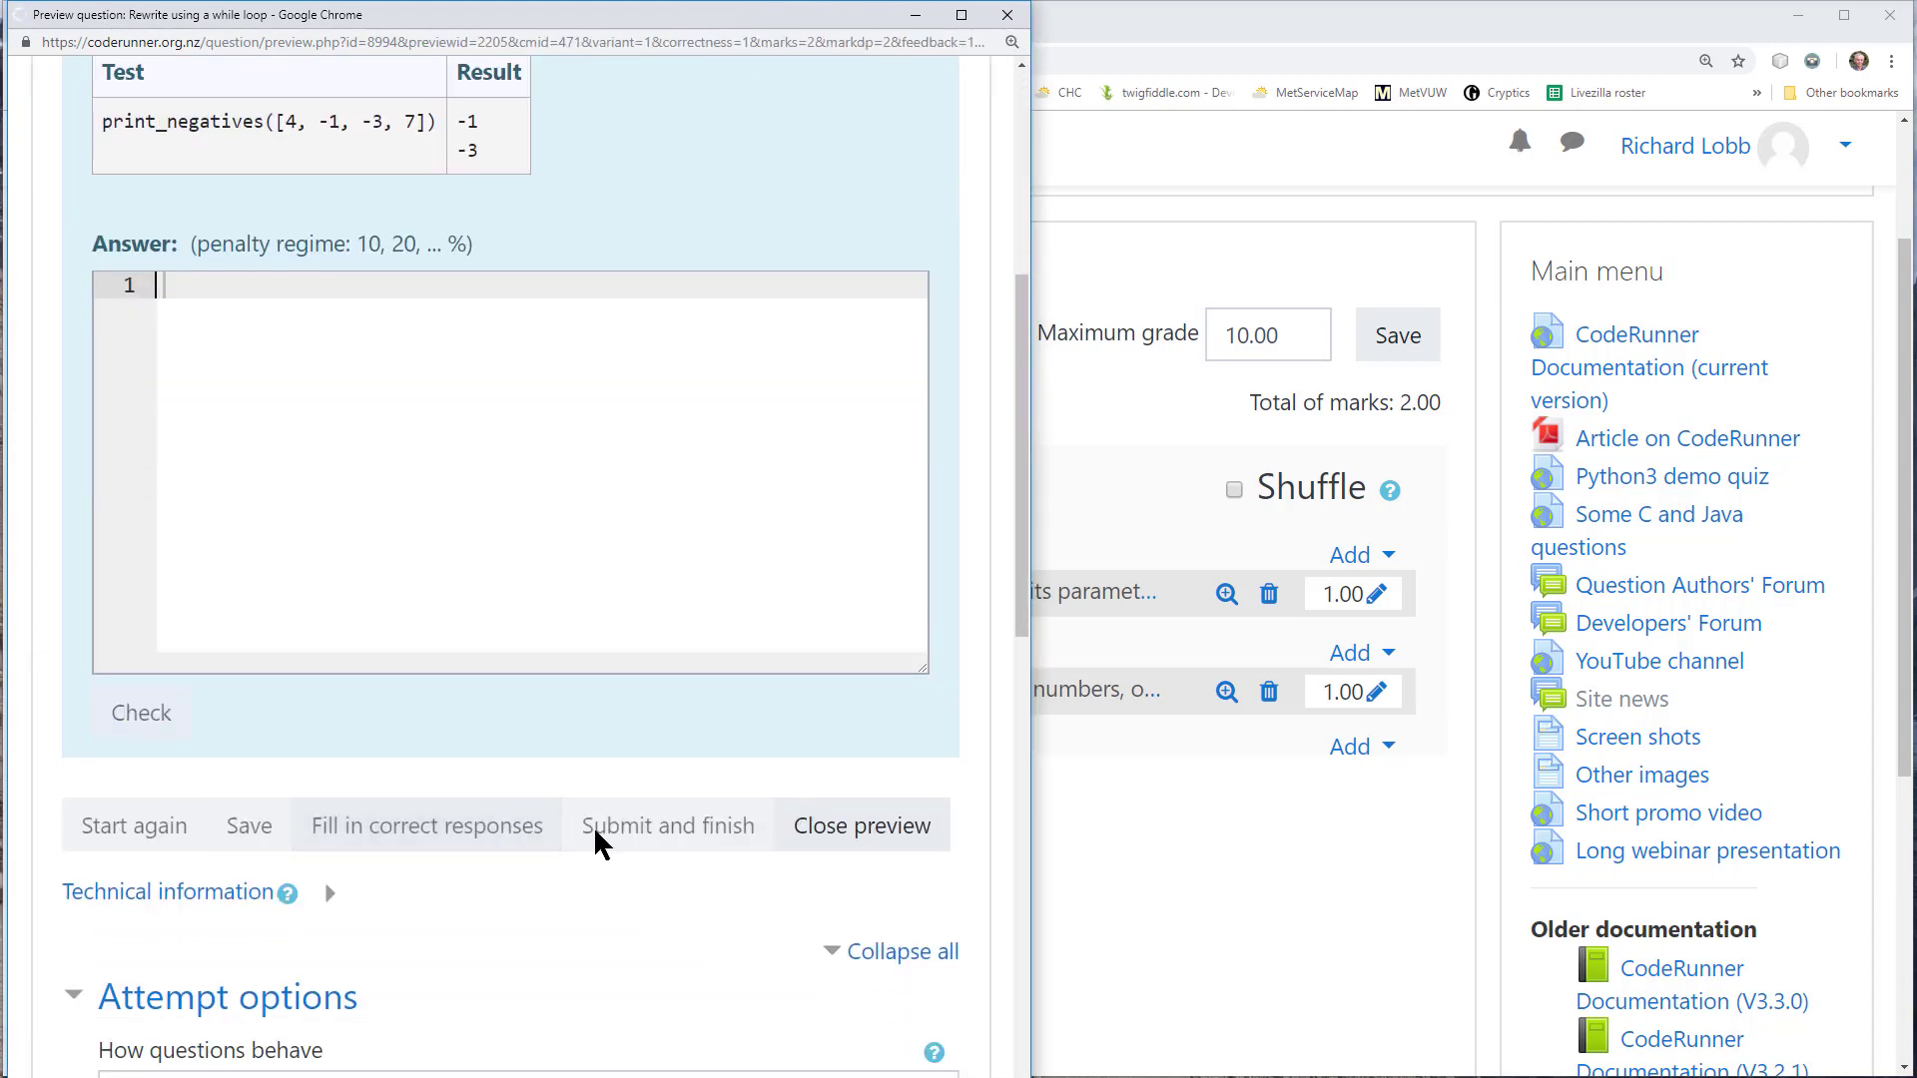
scroll(650, 829, down, 4)
click(130, 828)
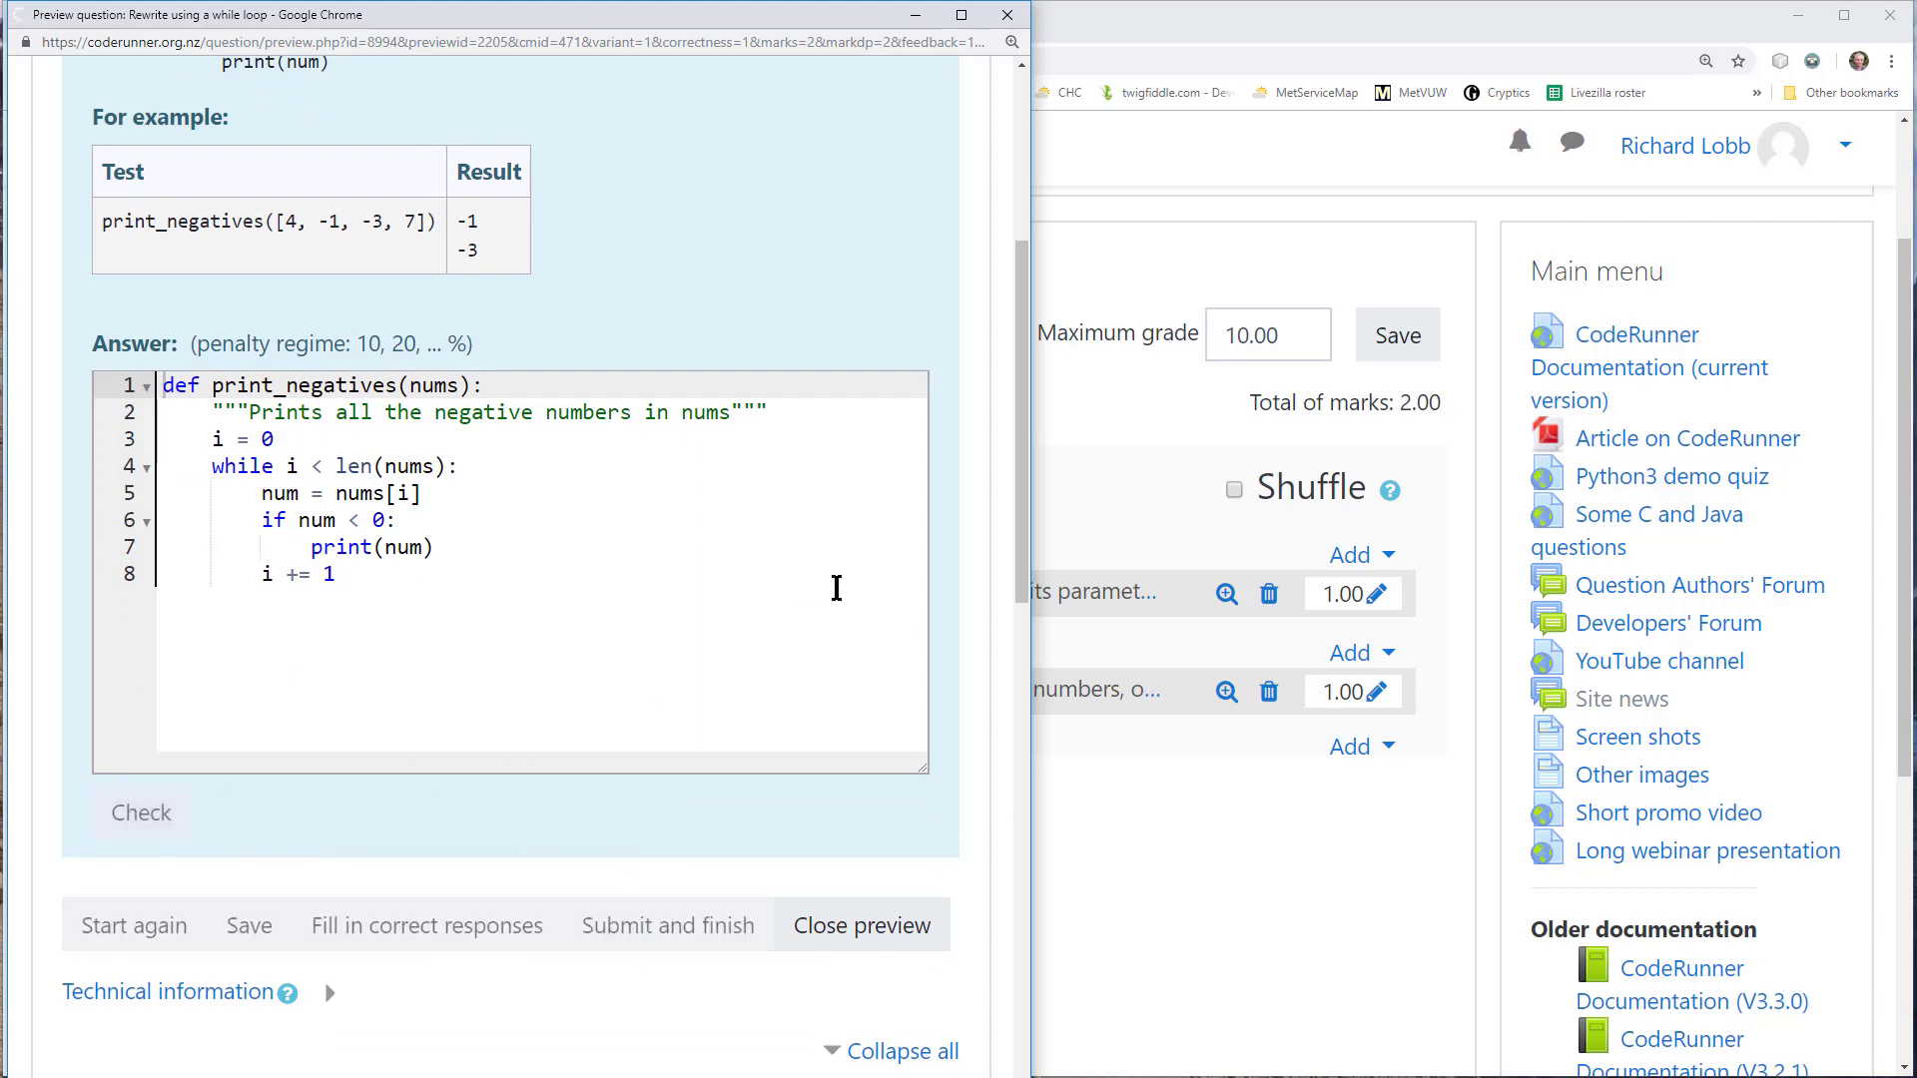
drag(1022, 338, 1023, 736)
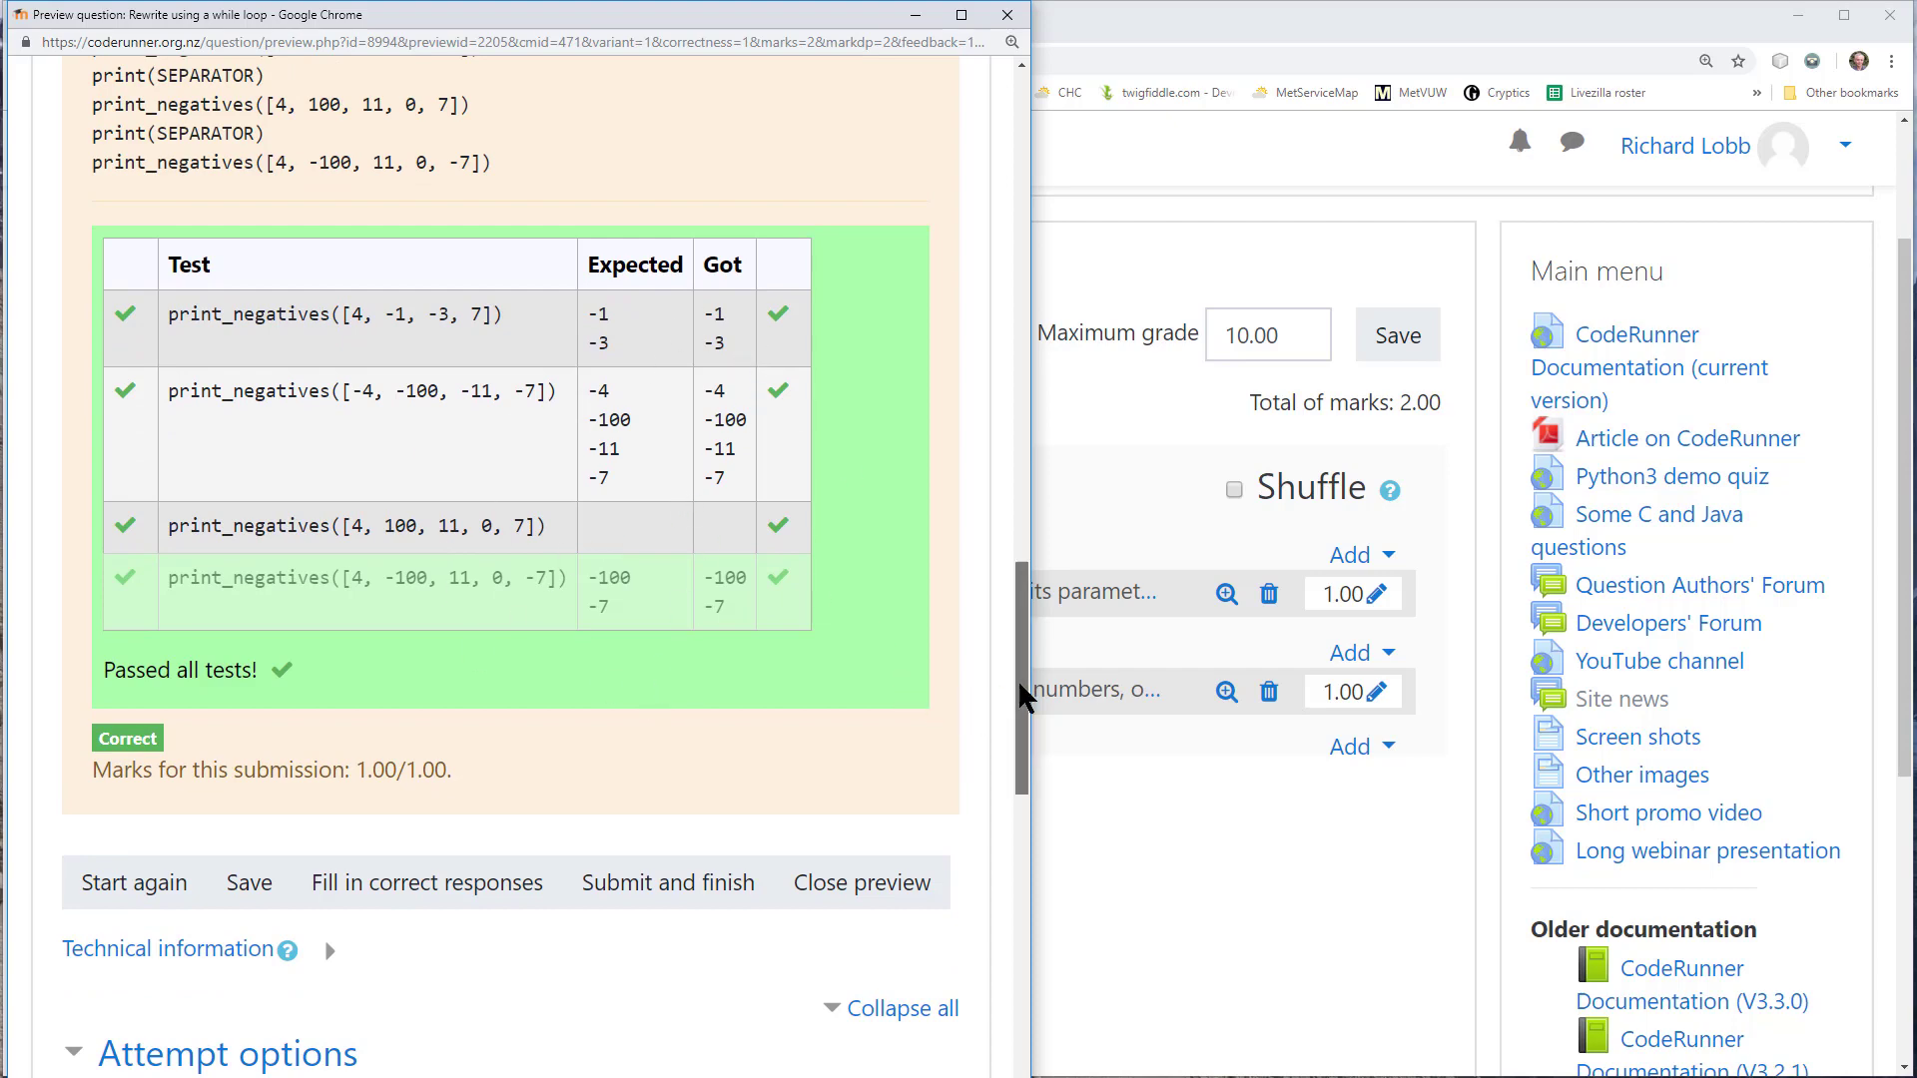
Replace the answer with the for-loop print_negatives function from the question text, check it and examine the result in a widened window
drag(1016, 679, 1031, 252)
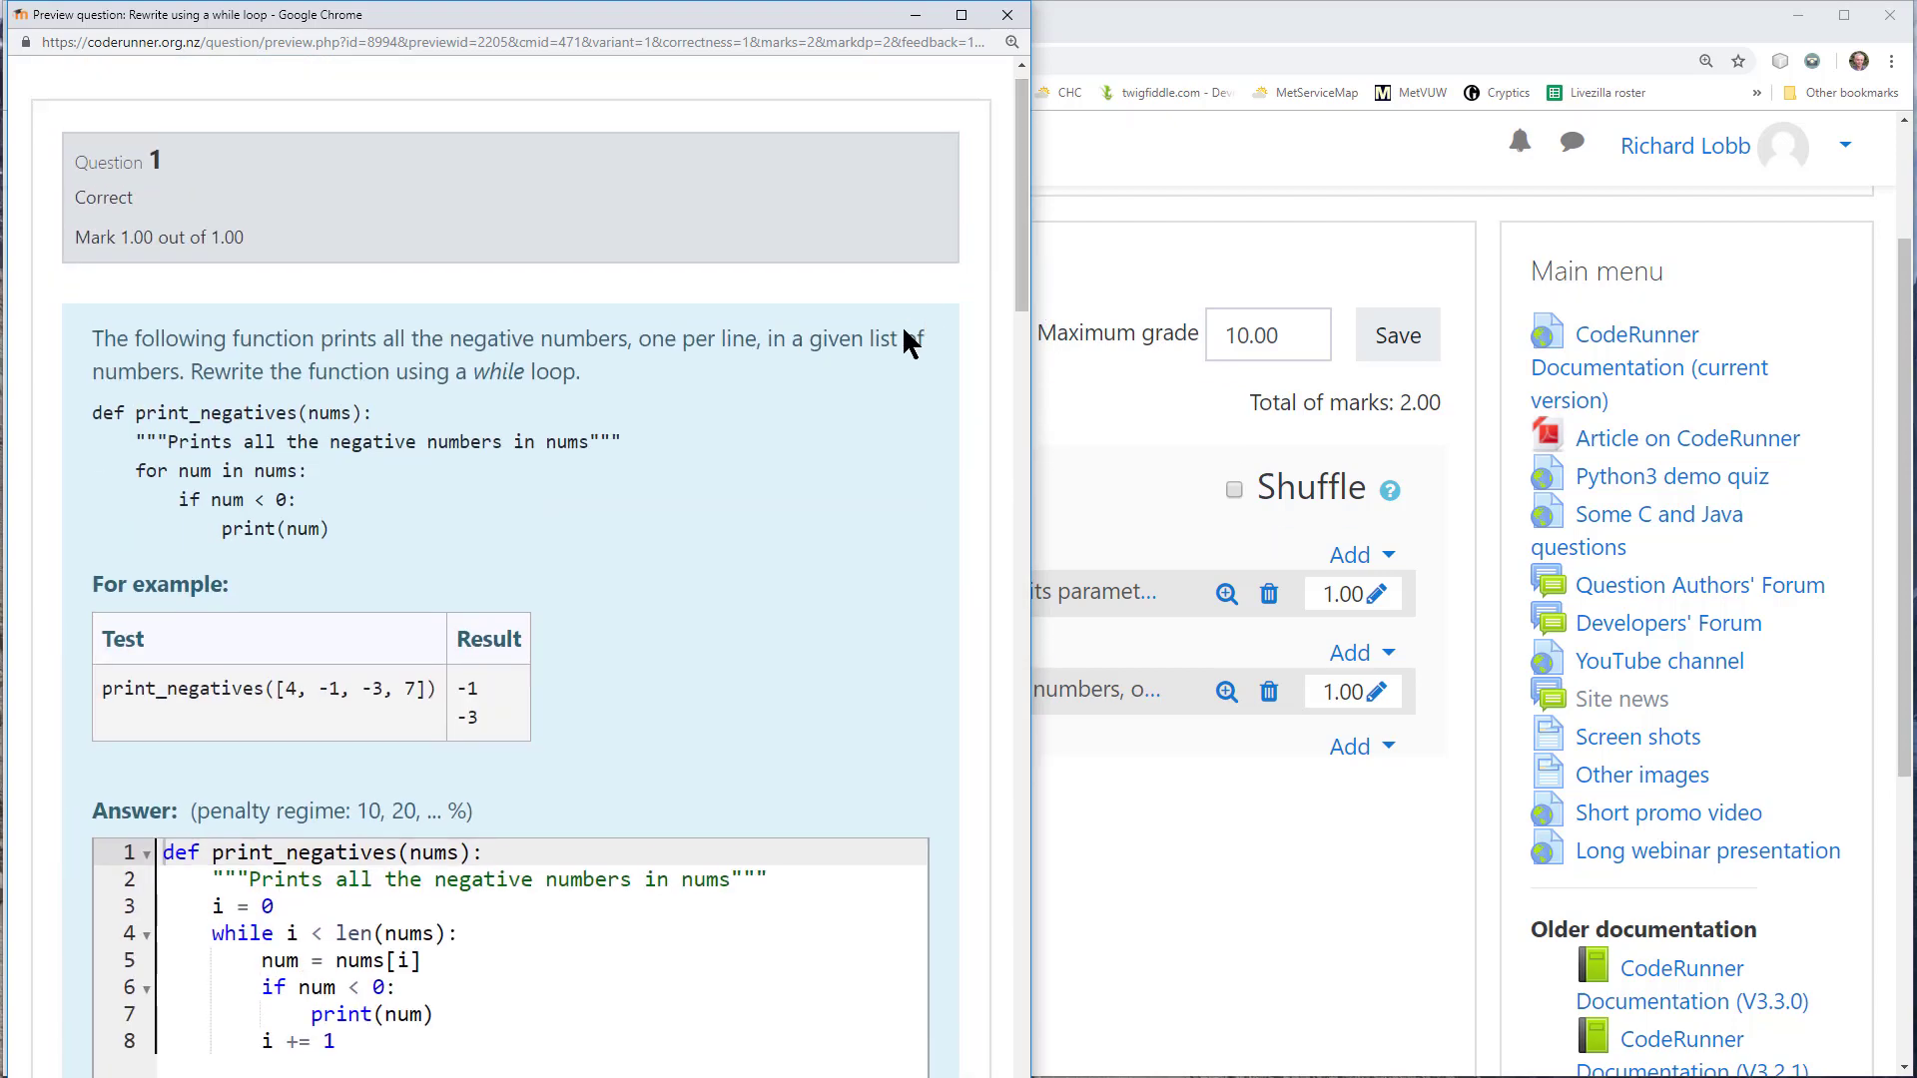
drag(416, 529, 66, 404)
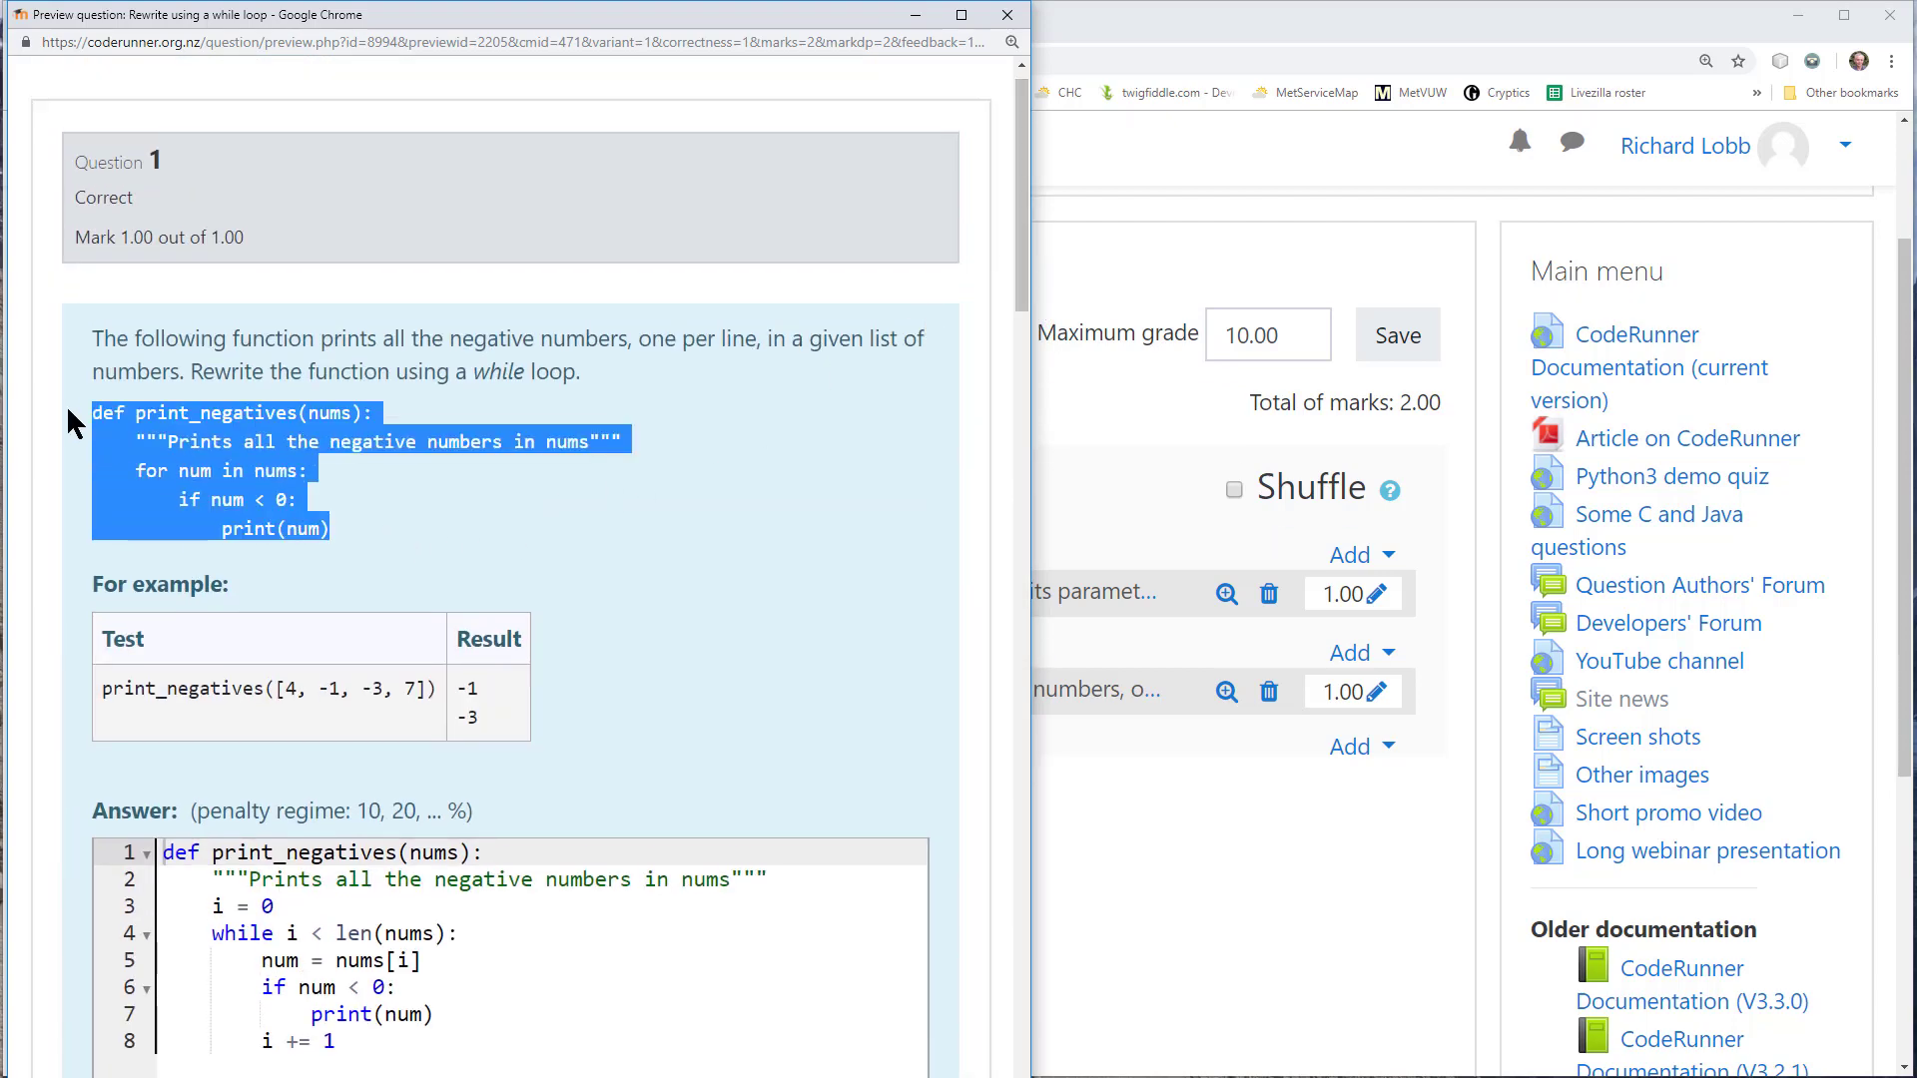
click(477, 1043)
key(ctrl+a)
key(ctrl+v)
scroll(979, 494, down, 4)
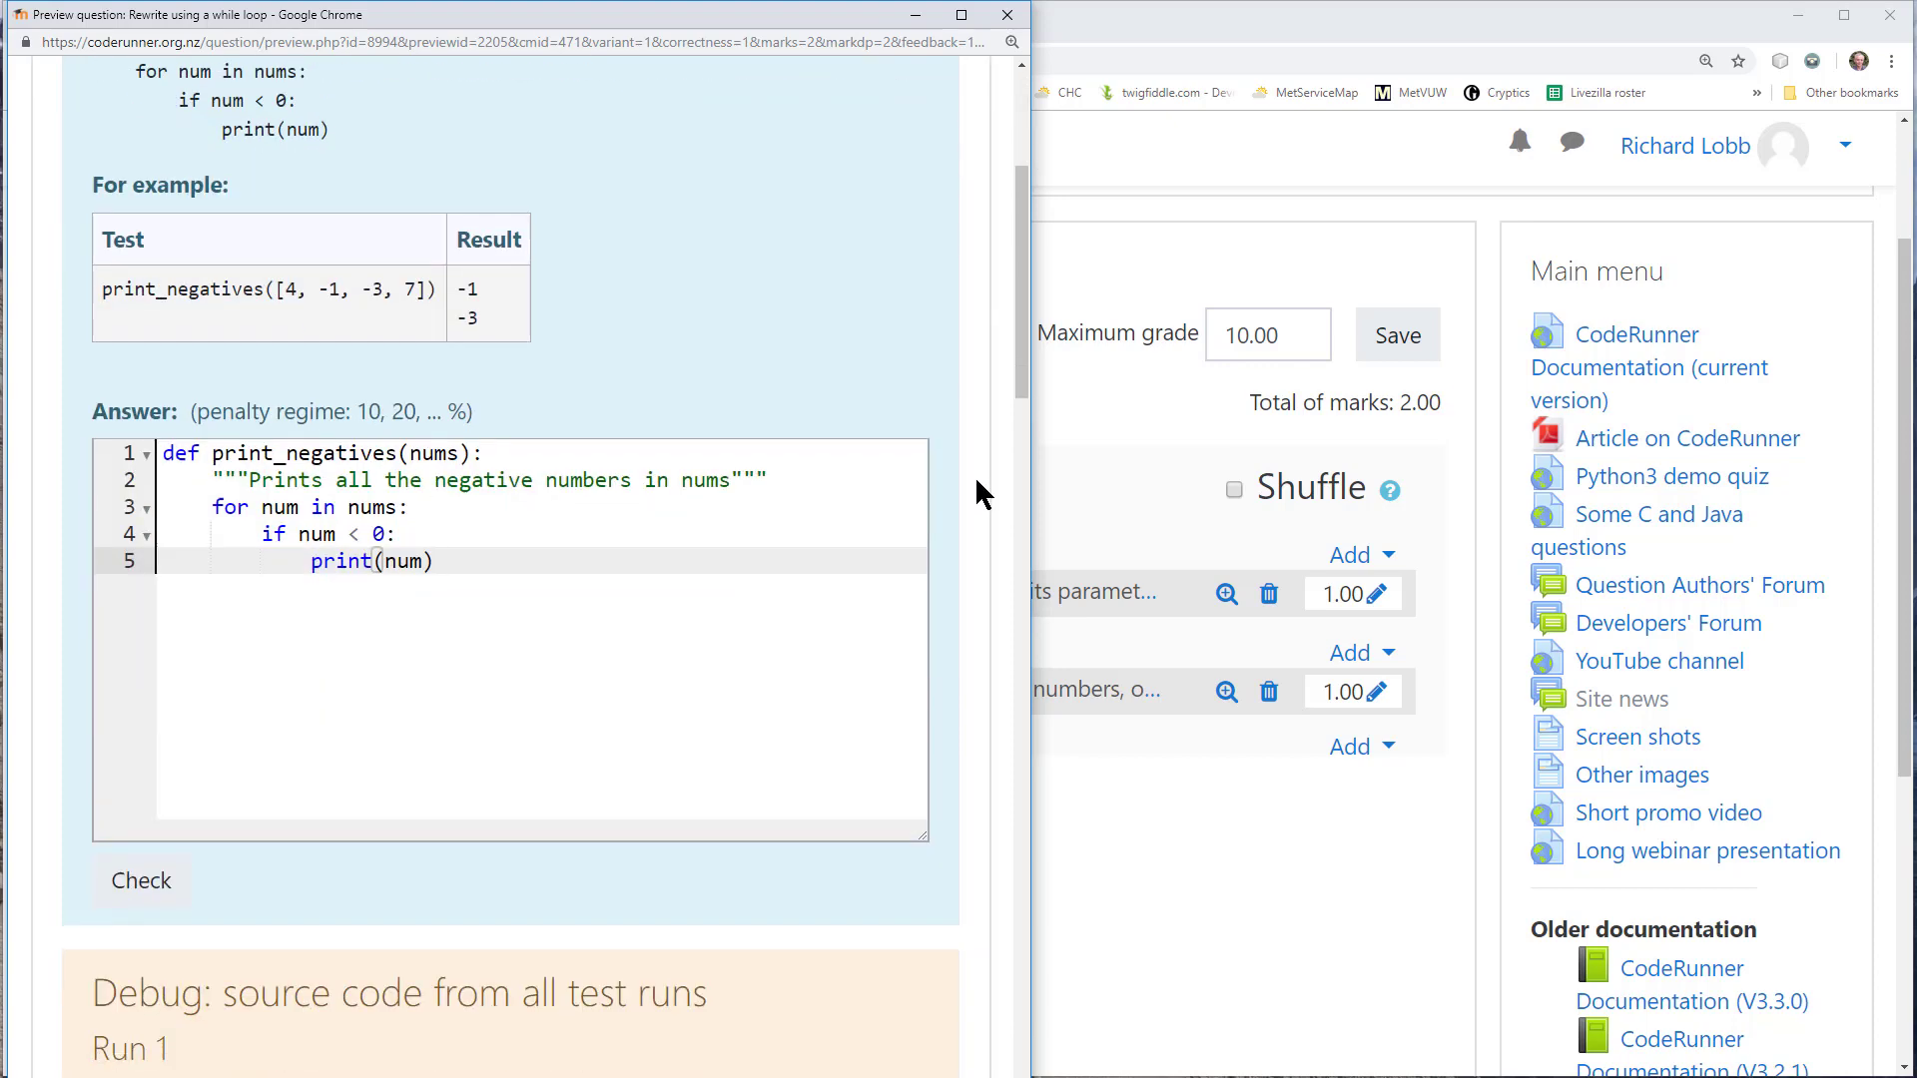
scroll(1010, 374, down, 5)
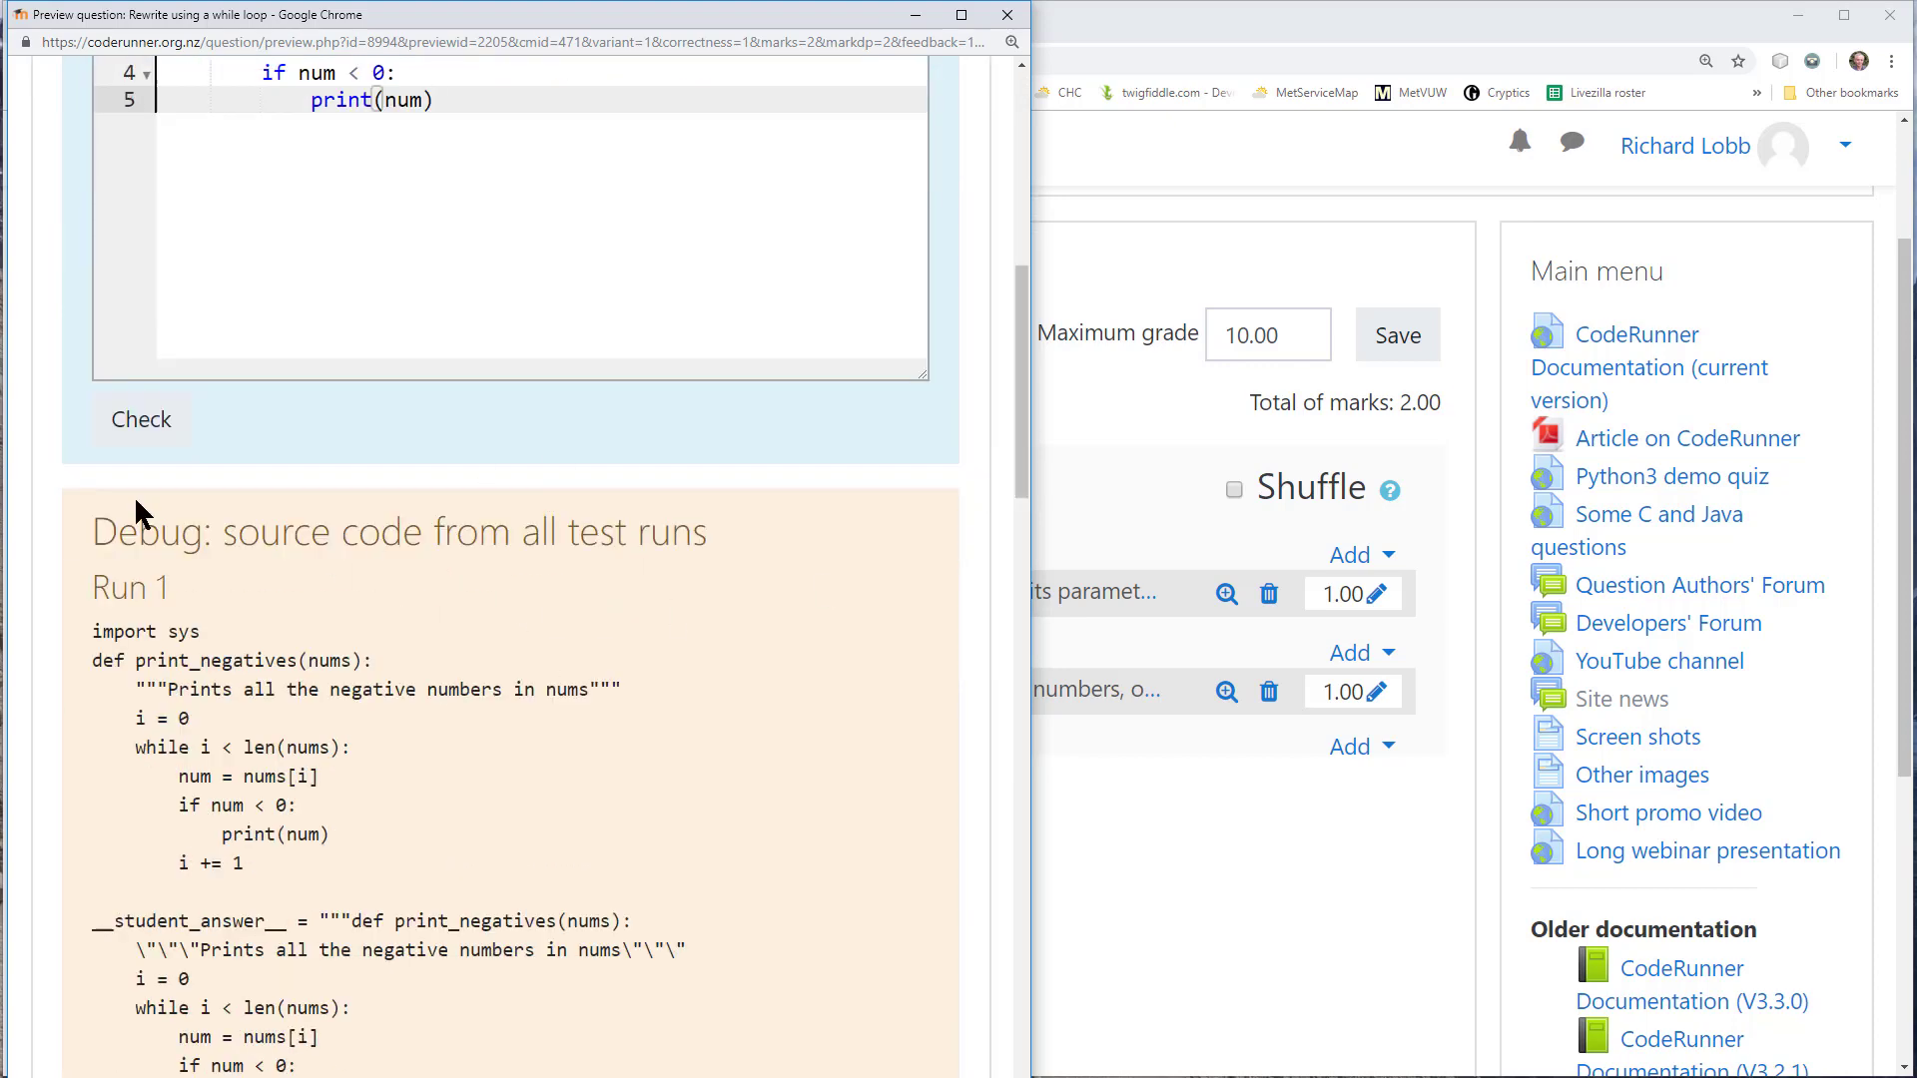
click(141, 419)
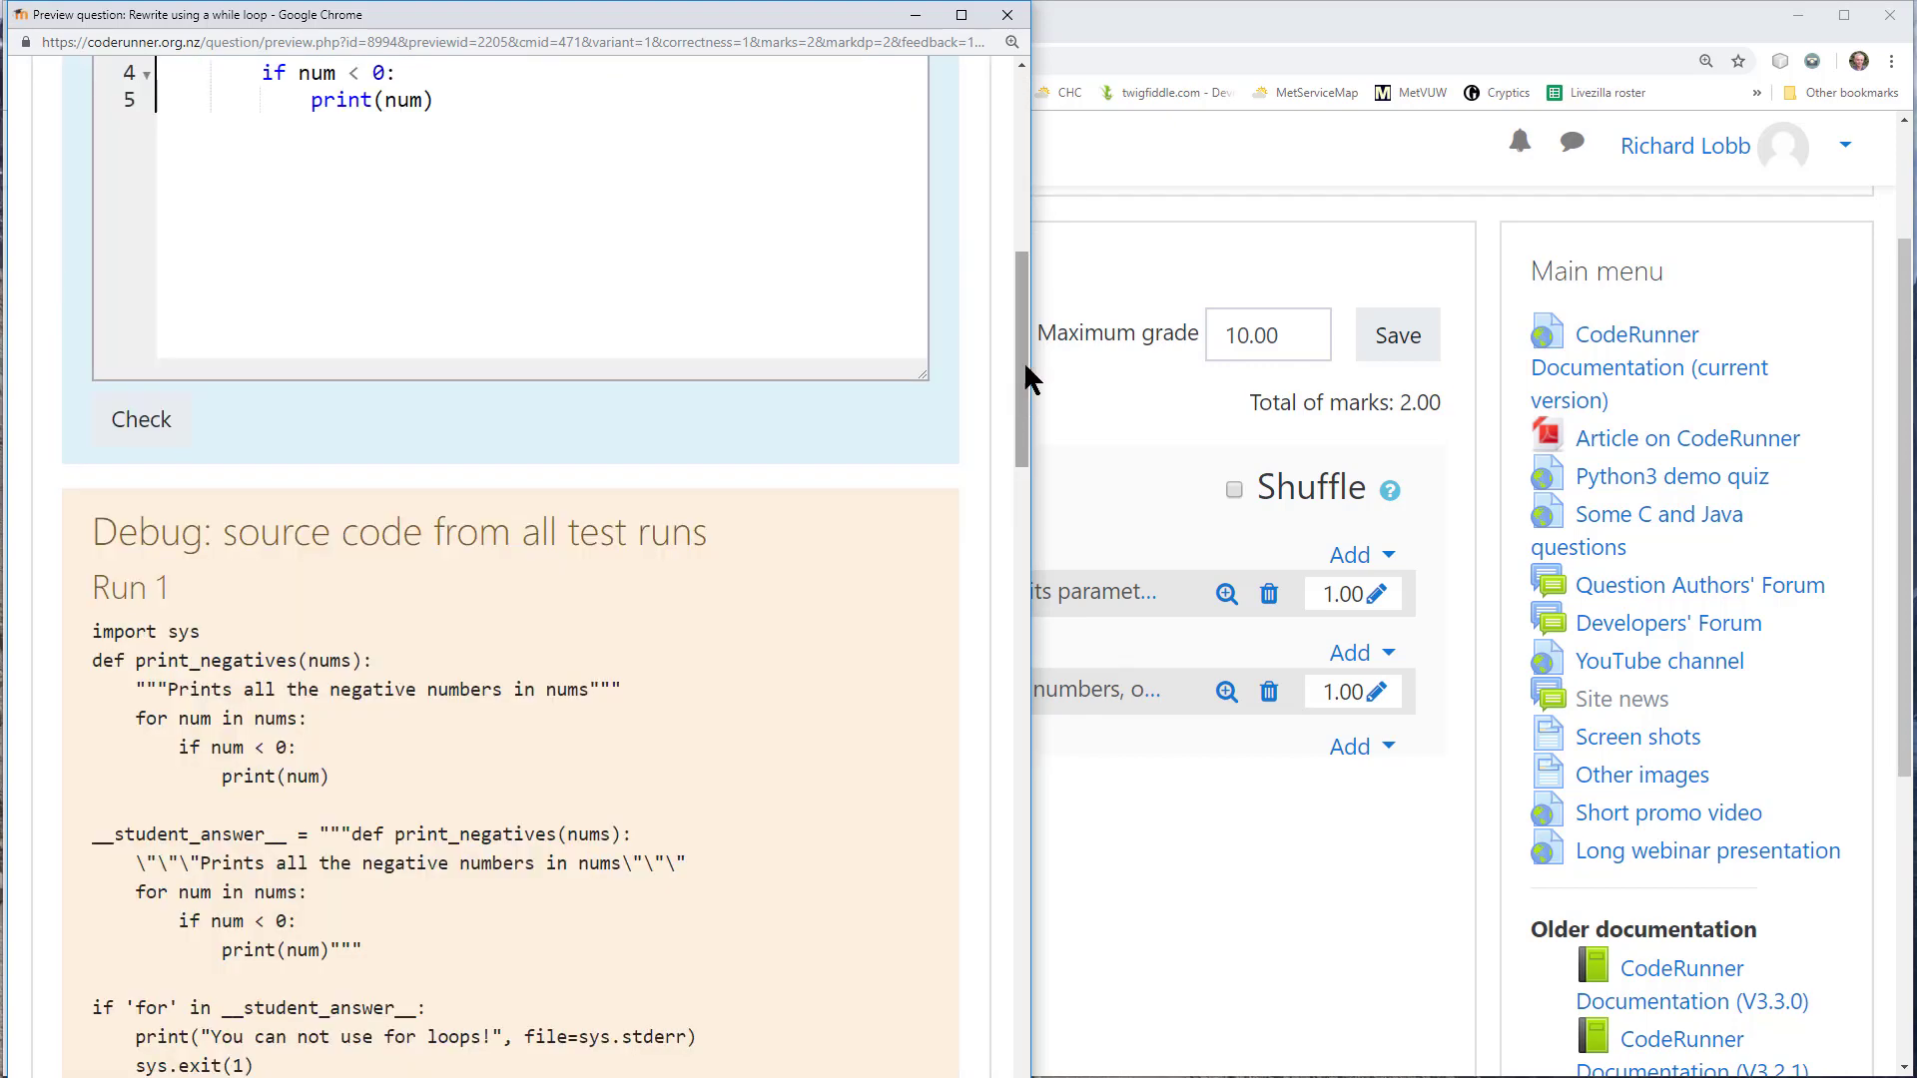
drag(1022, 355, 1156, 599)
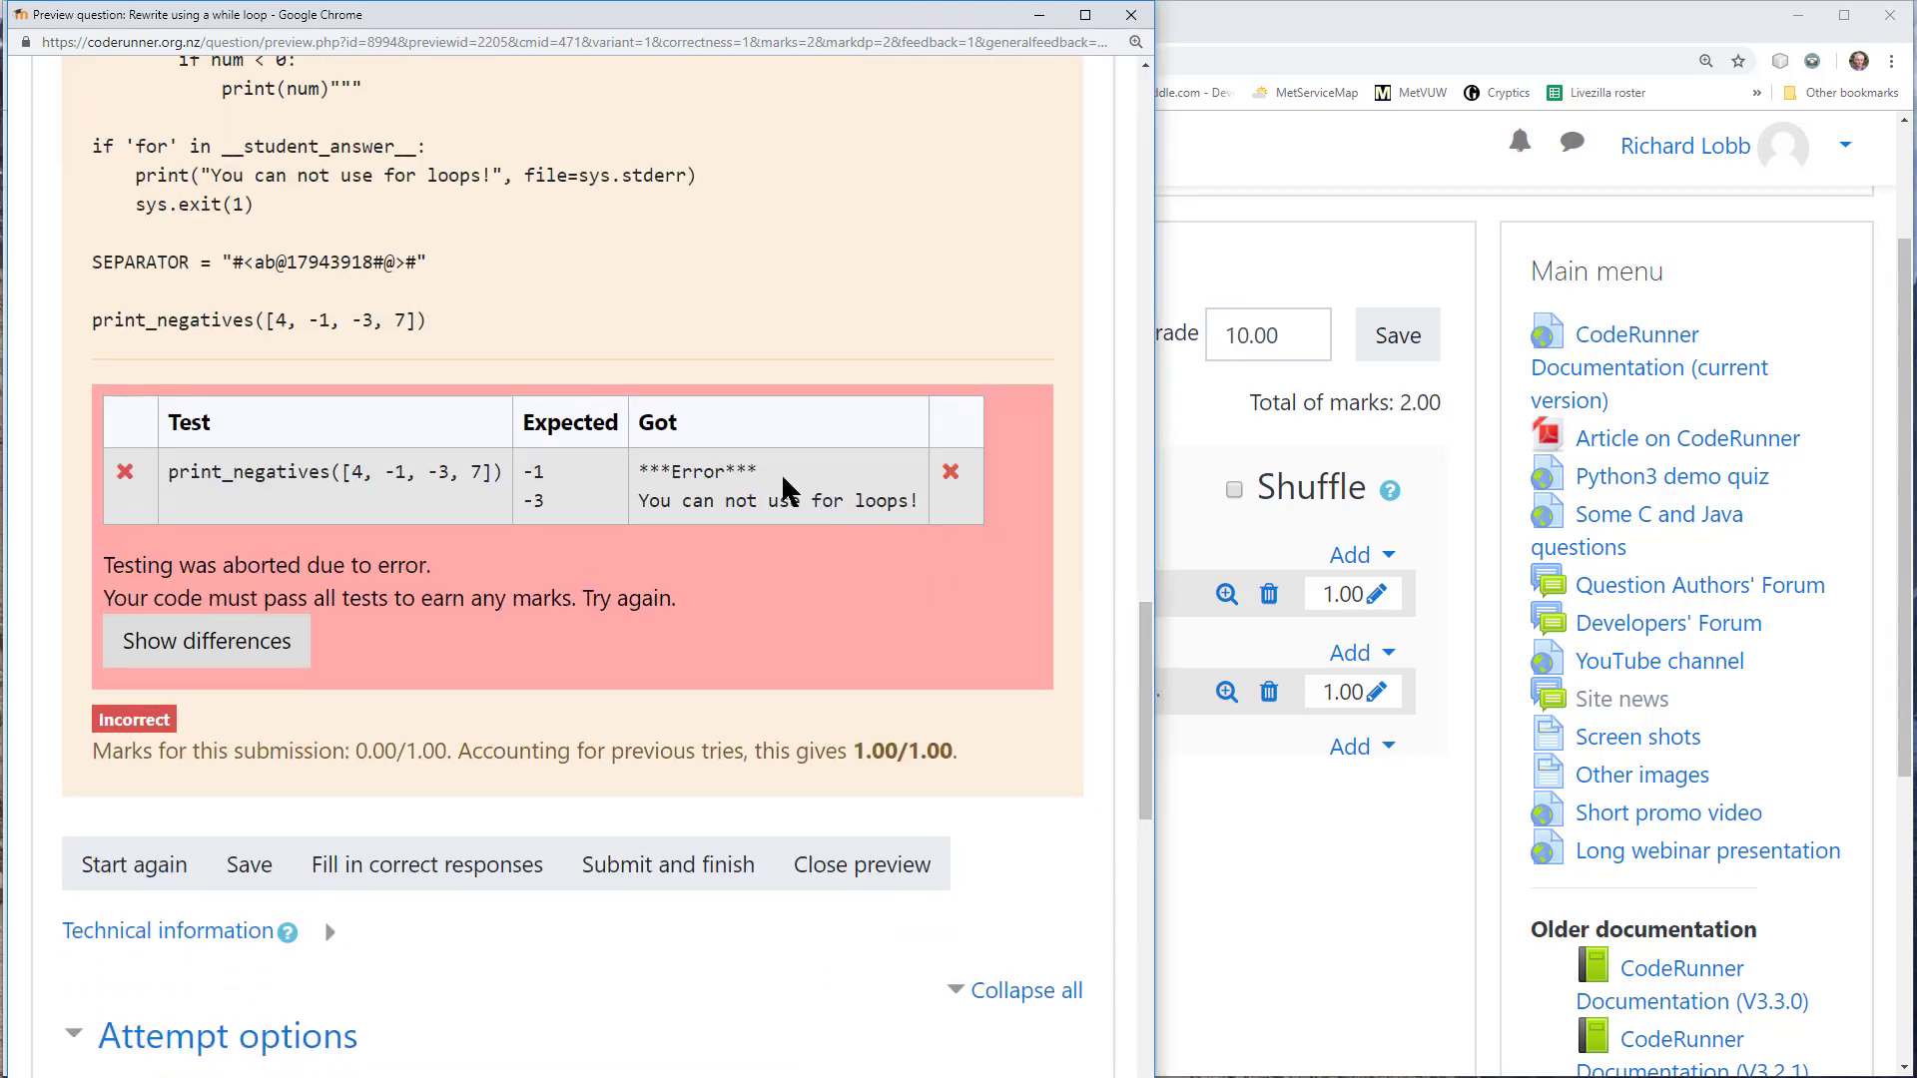
drag(759, 470, 640, 474)
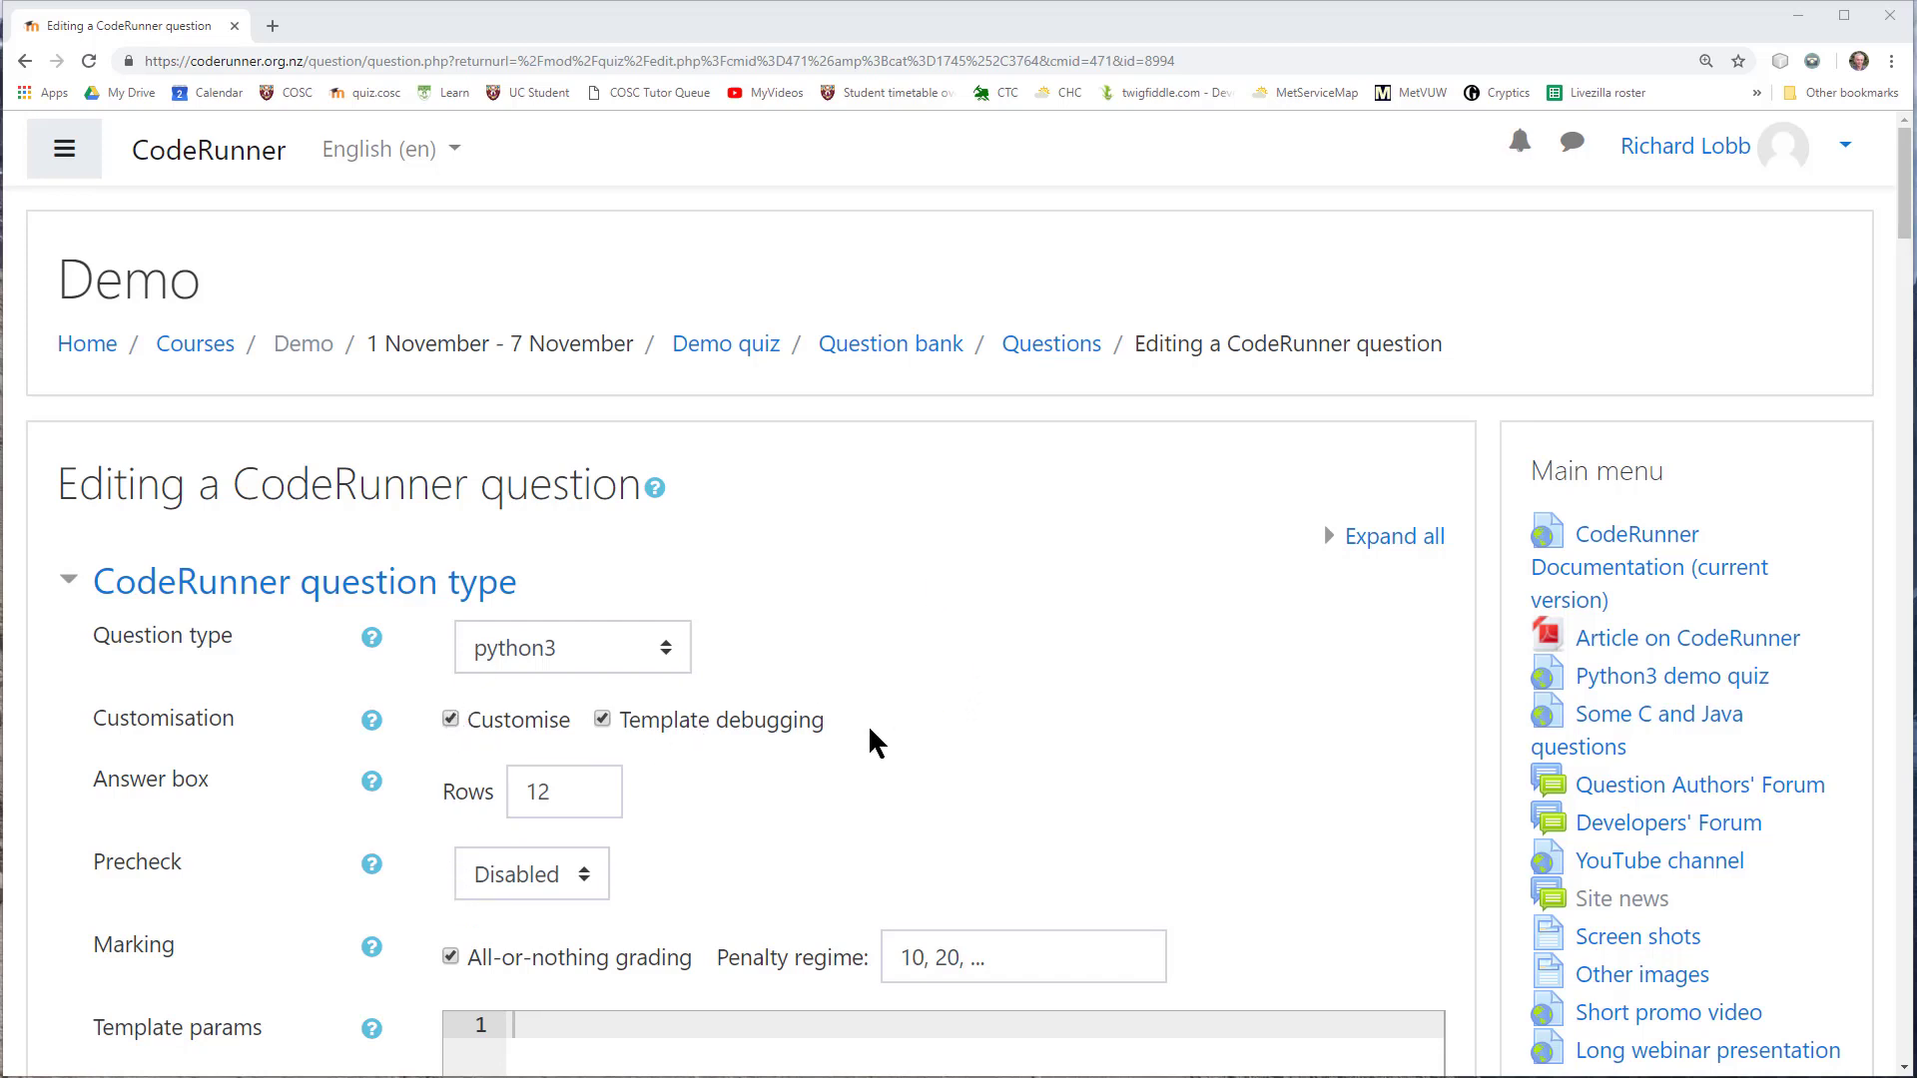
Review the customised template in the question editing form, including its for-loop check, along with the question type settings
scroll(1176, 689, down, 7)
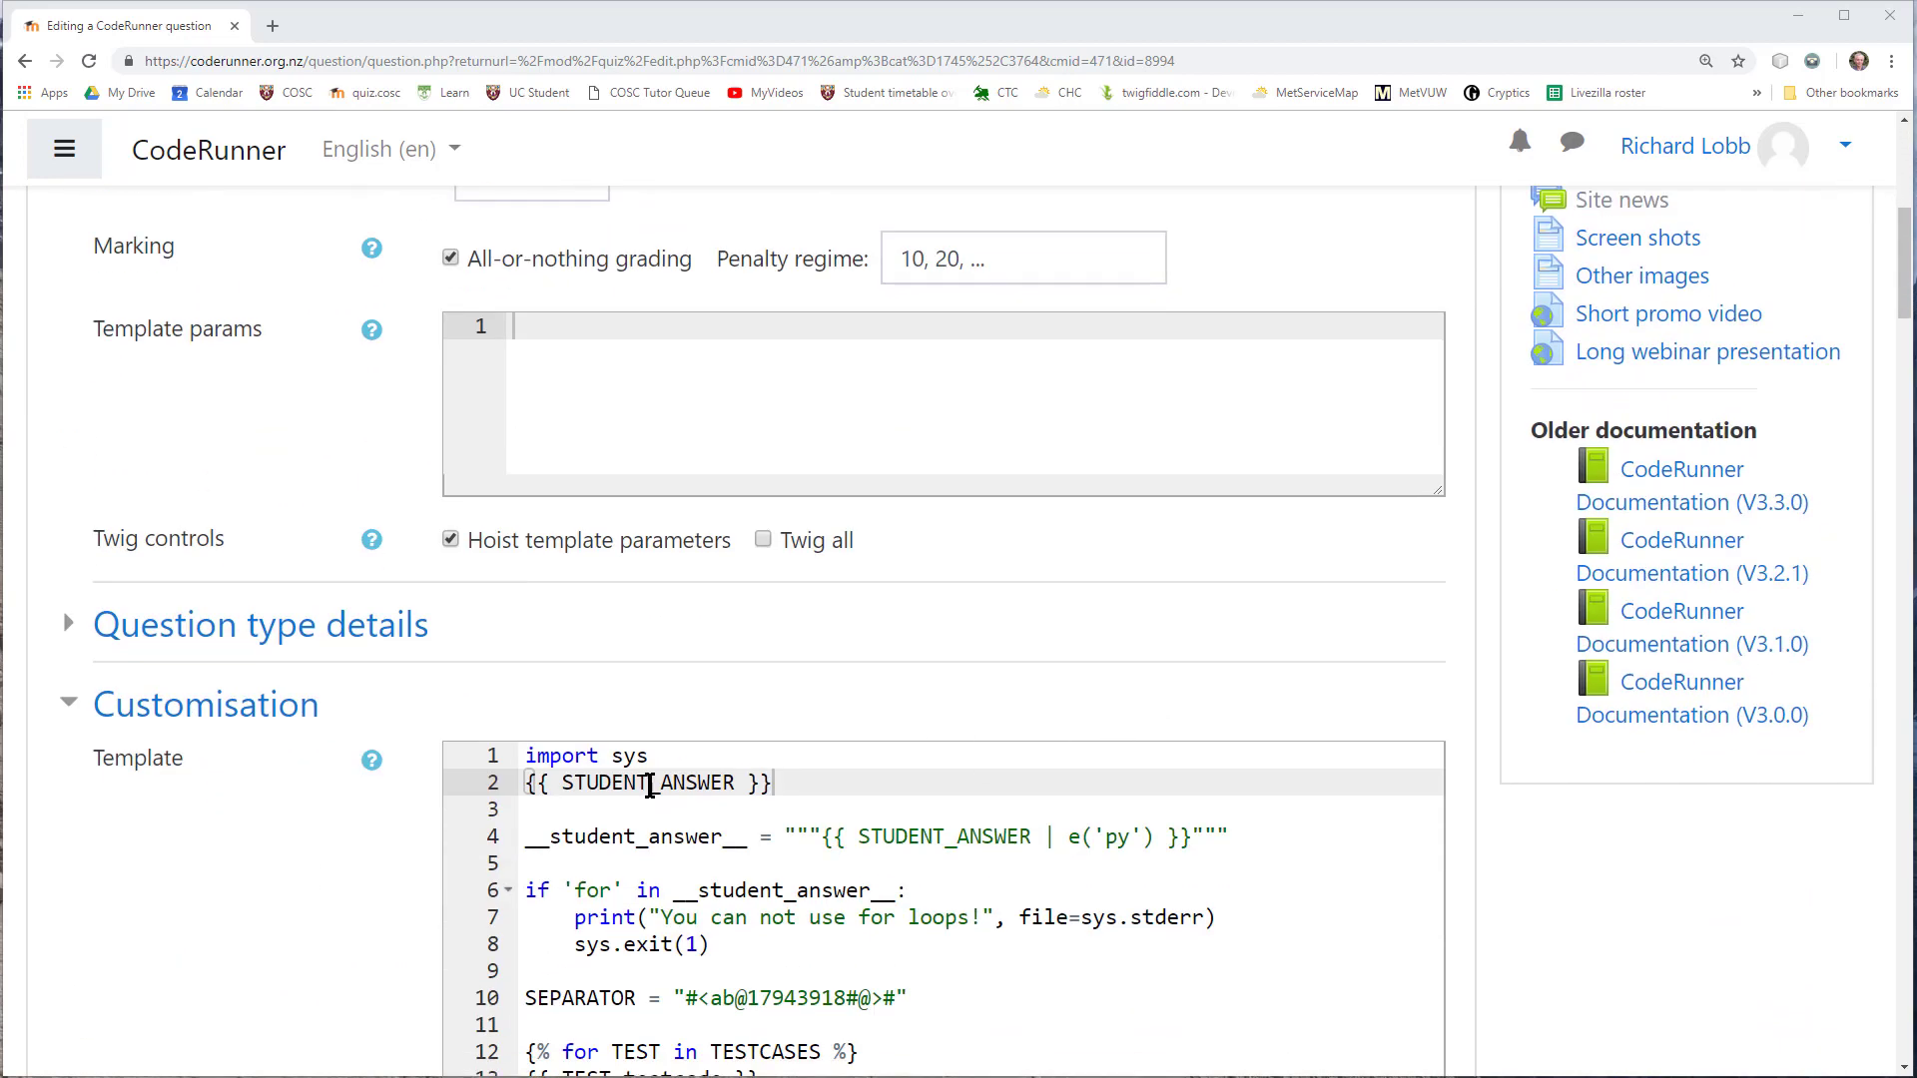
scroll(1116, 851, down, 3)
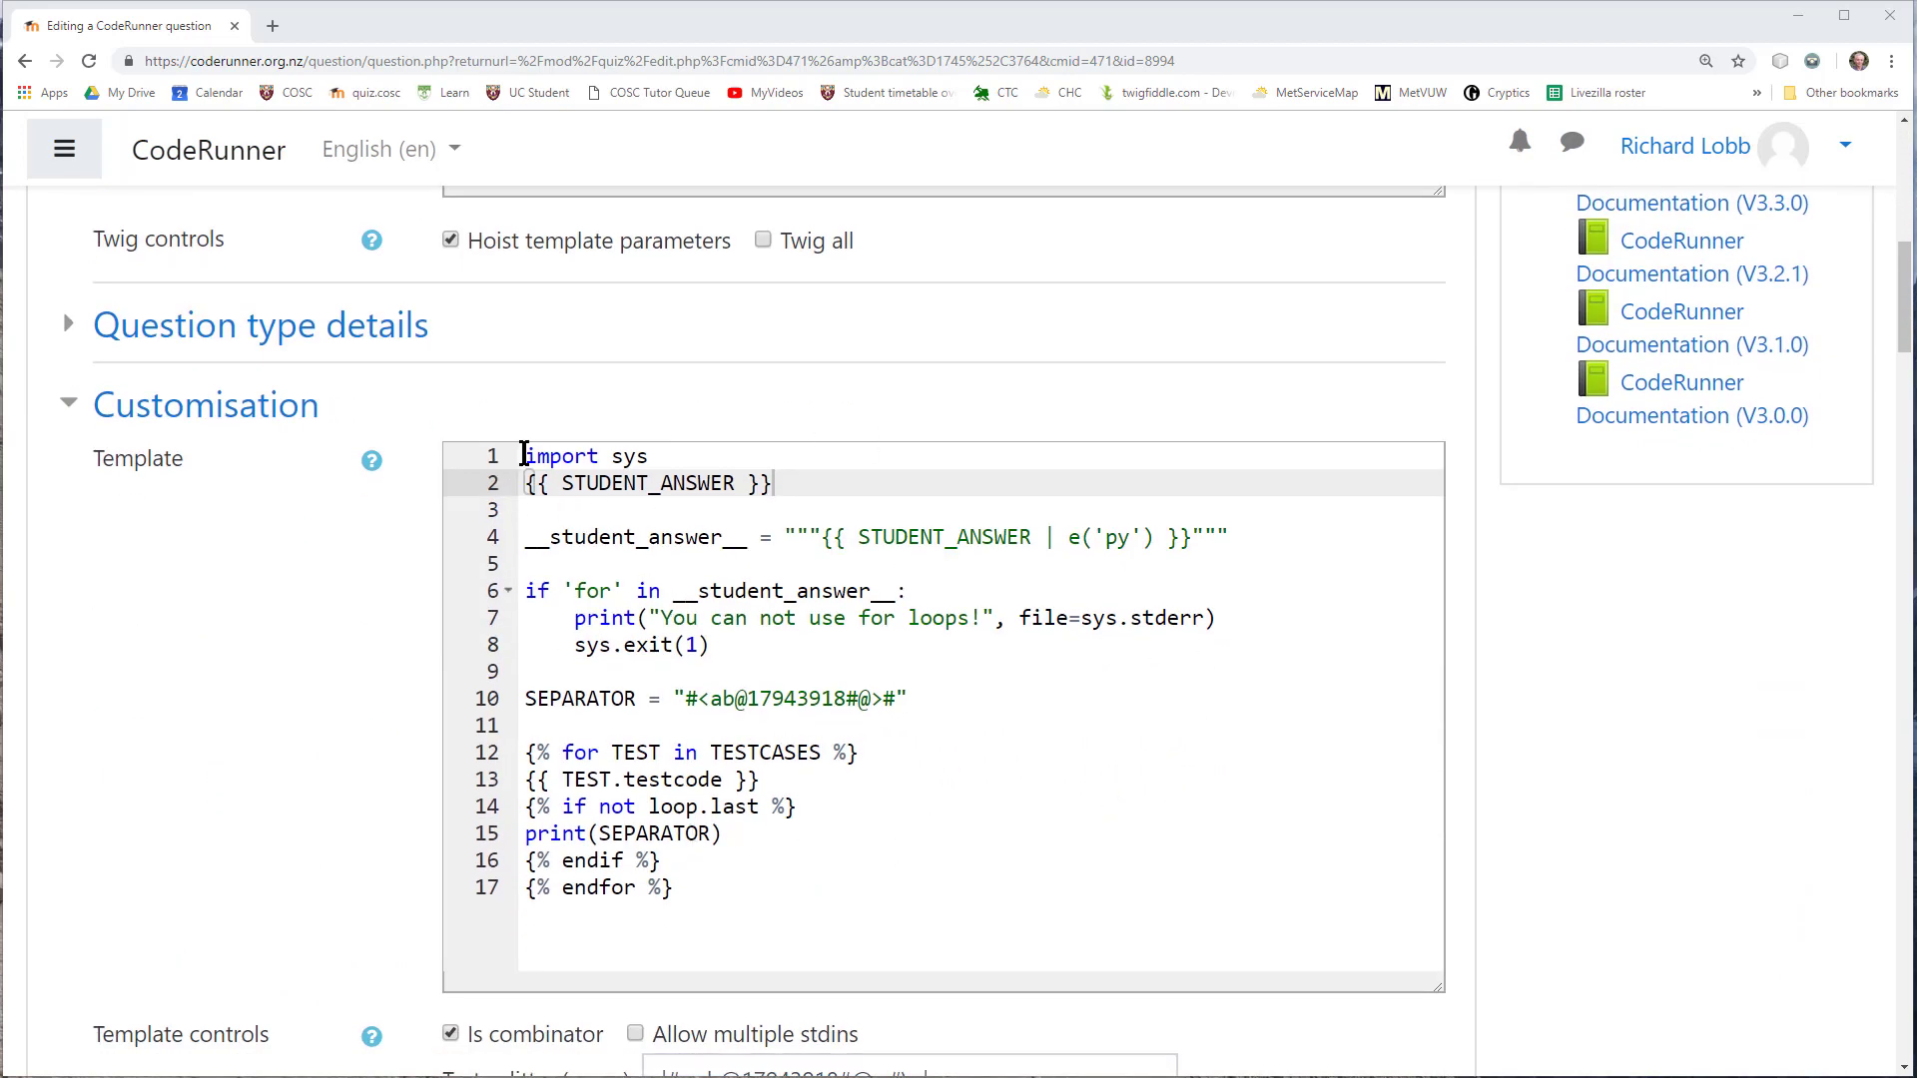
drag(524, 457, 724, 898)
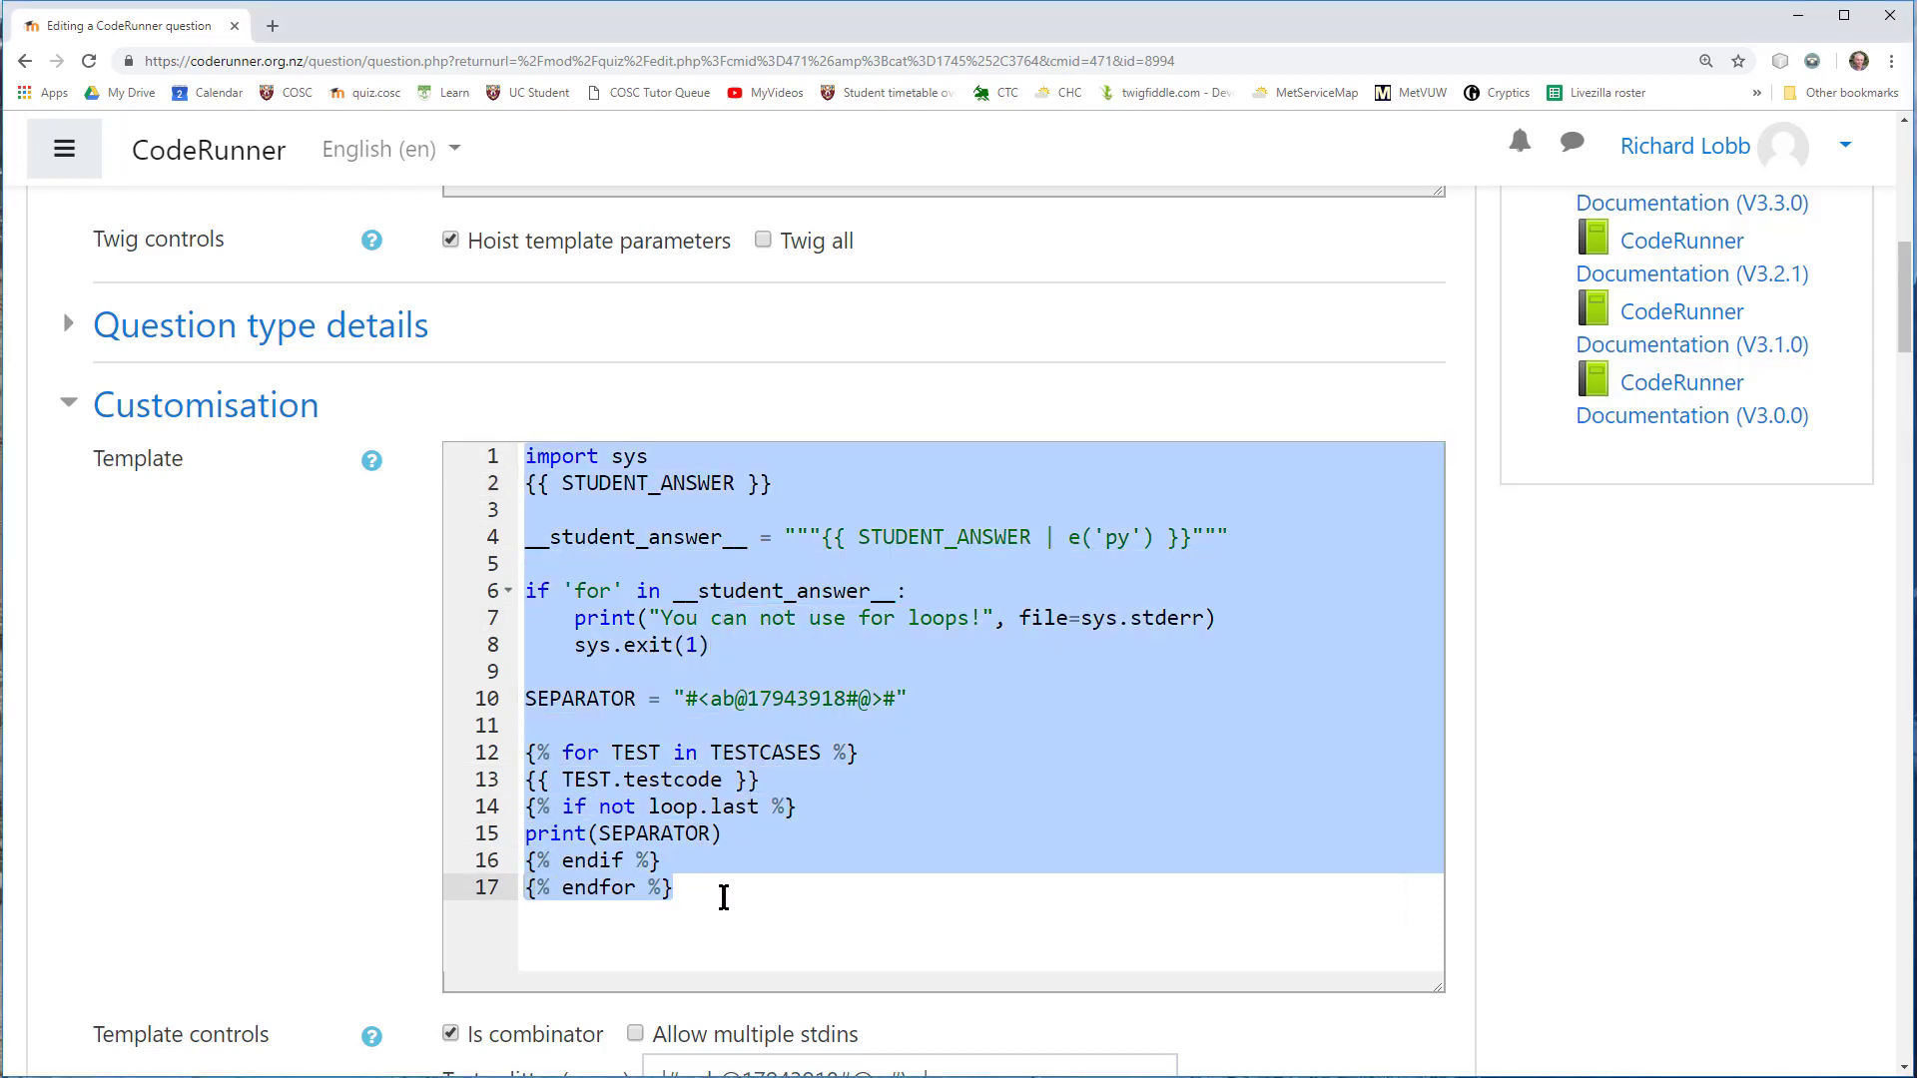
click(1045, 911)
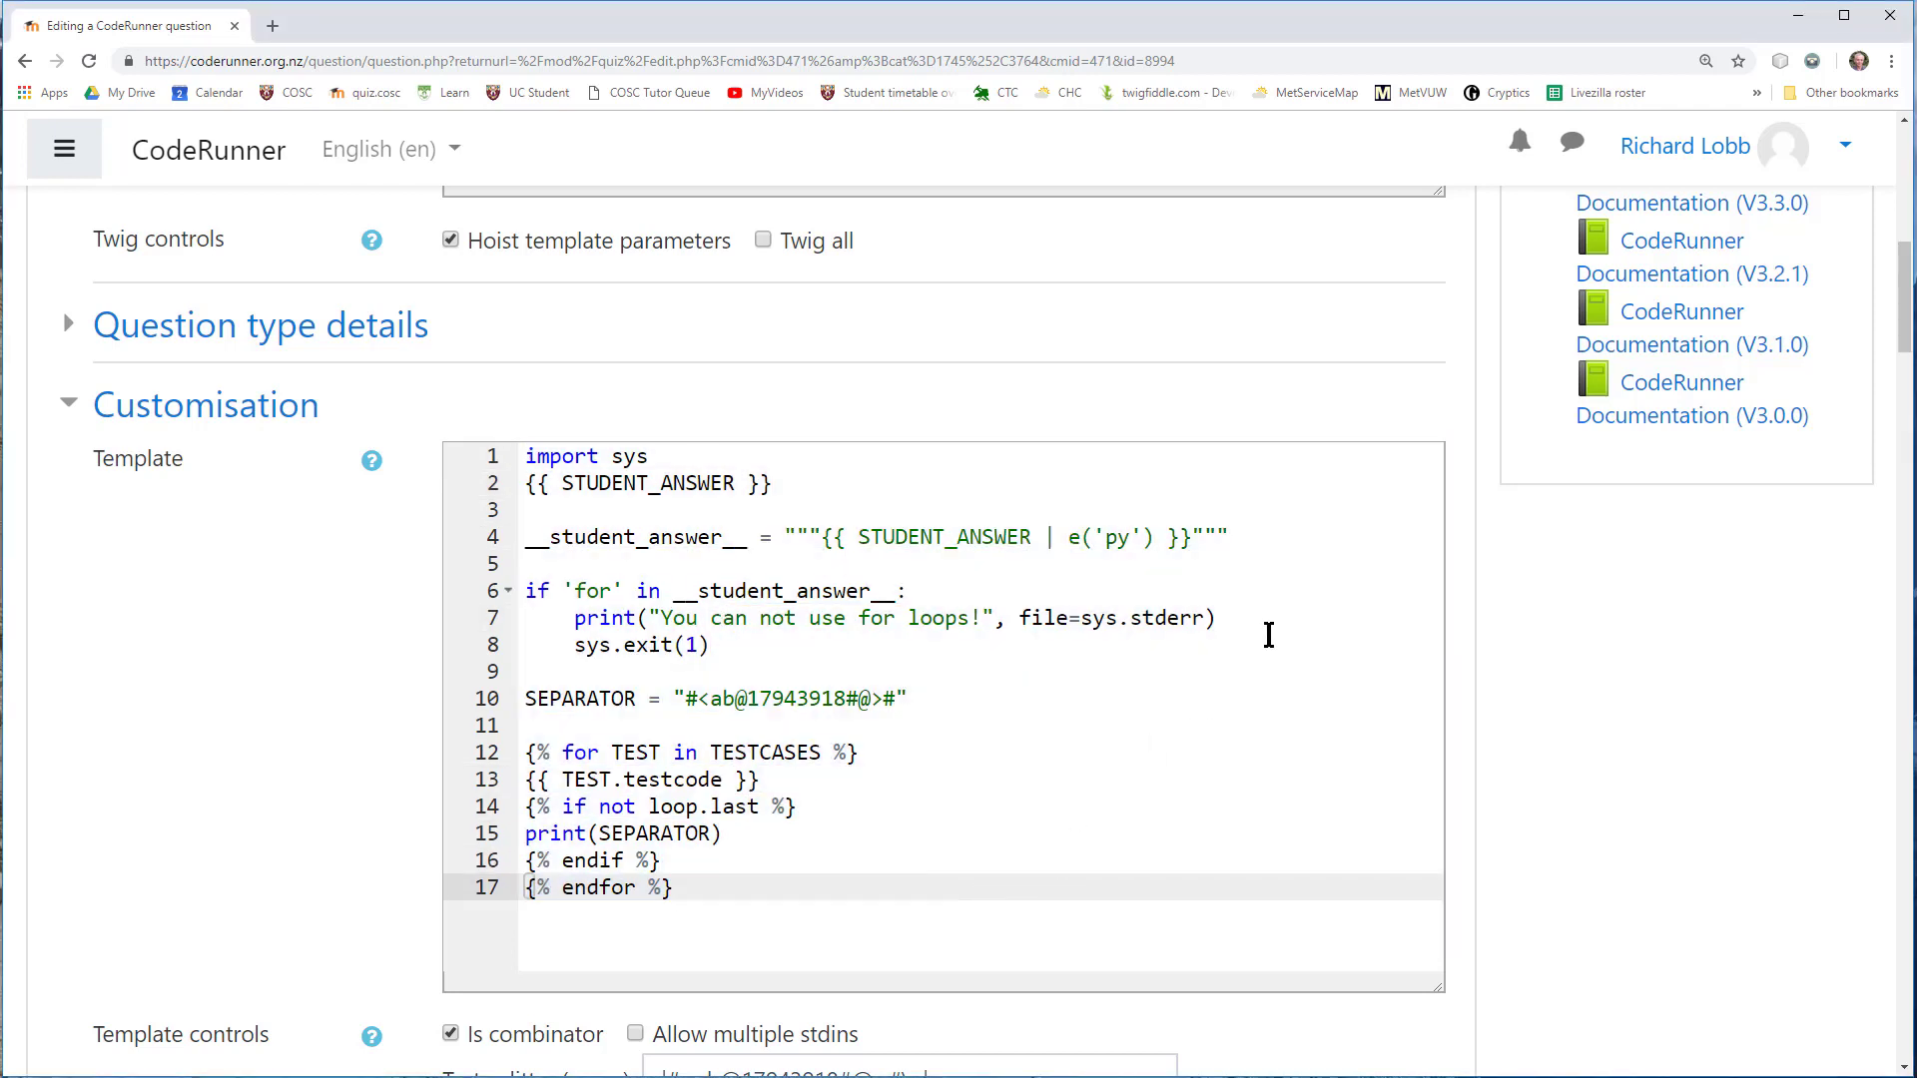
drag(711, 645, 480, 589)
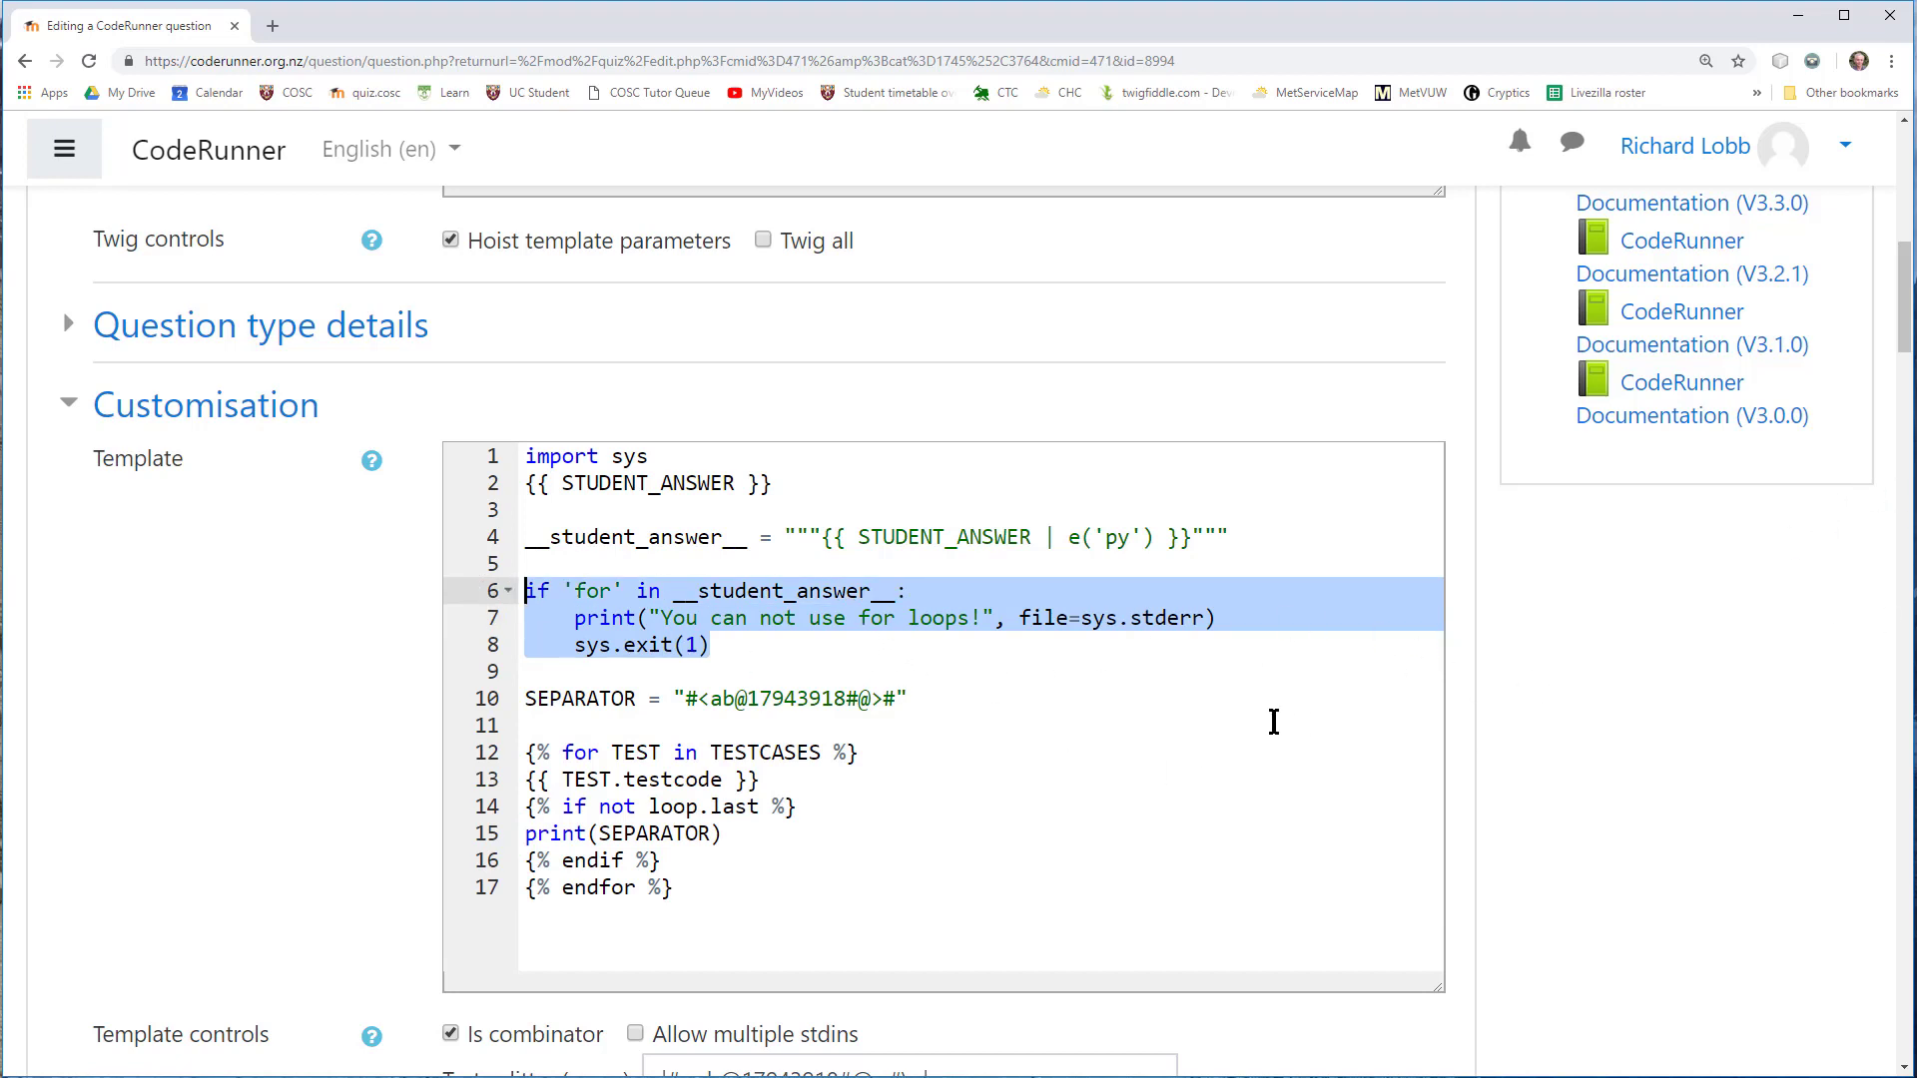
click(1209, 689)
drag(1902, 307, 1890, 314)
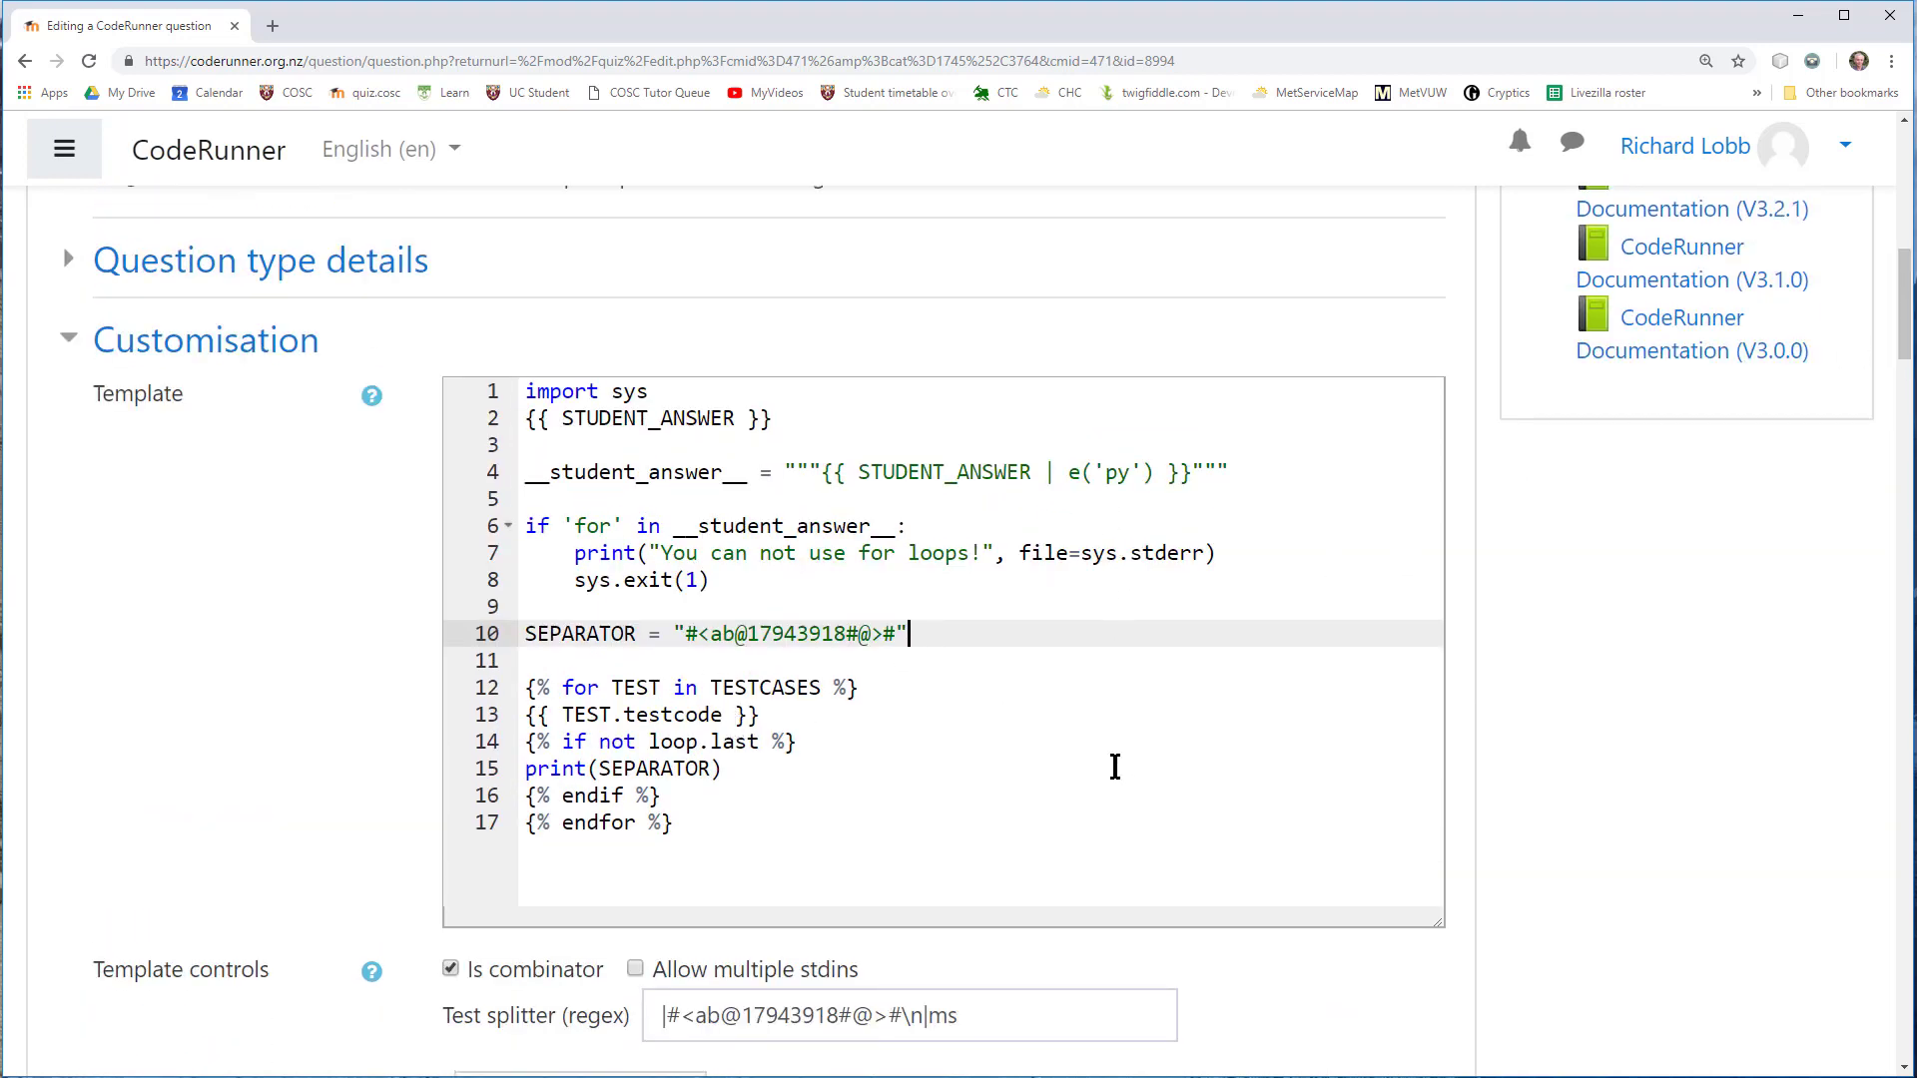
drag(1902, 328, 1896, 212)
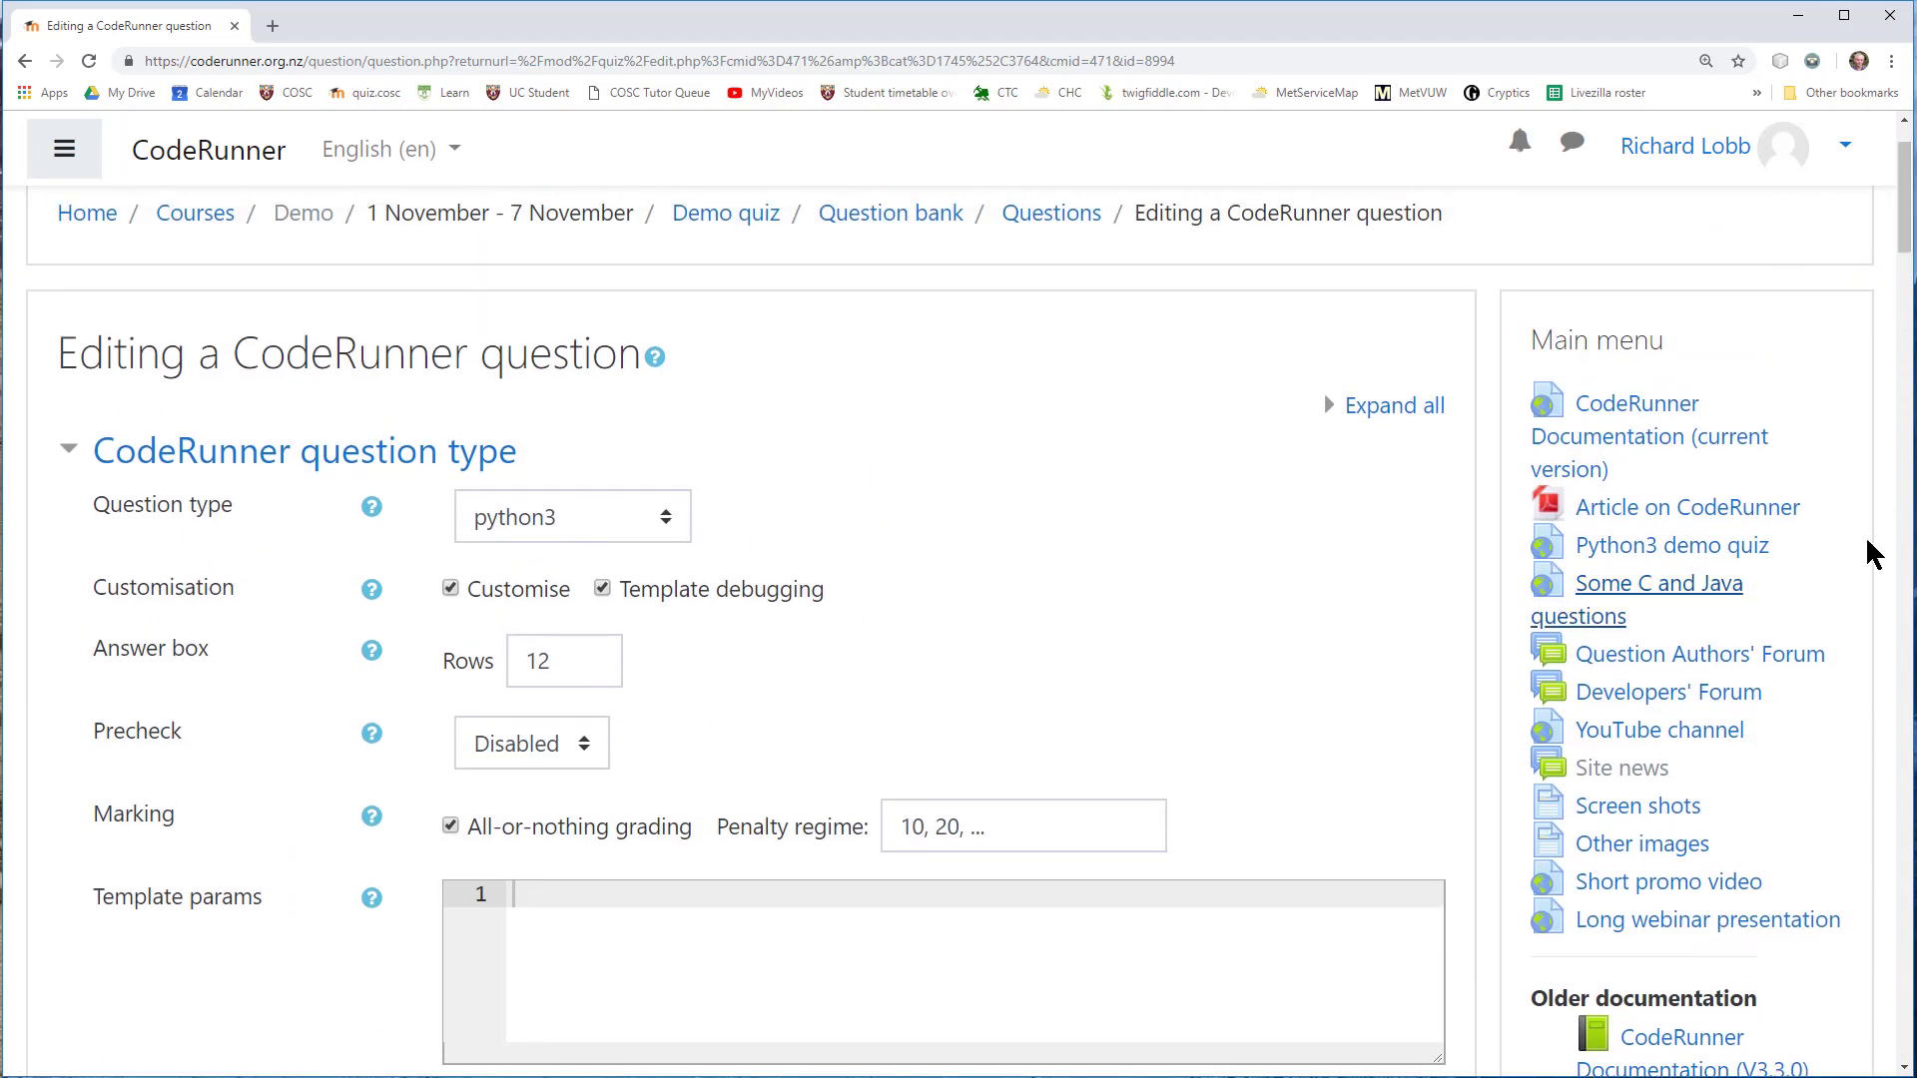
drag(1906, 235, 1899, 318)
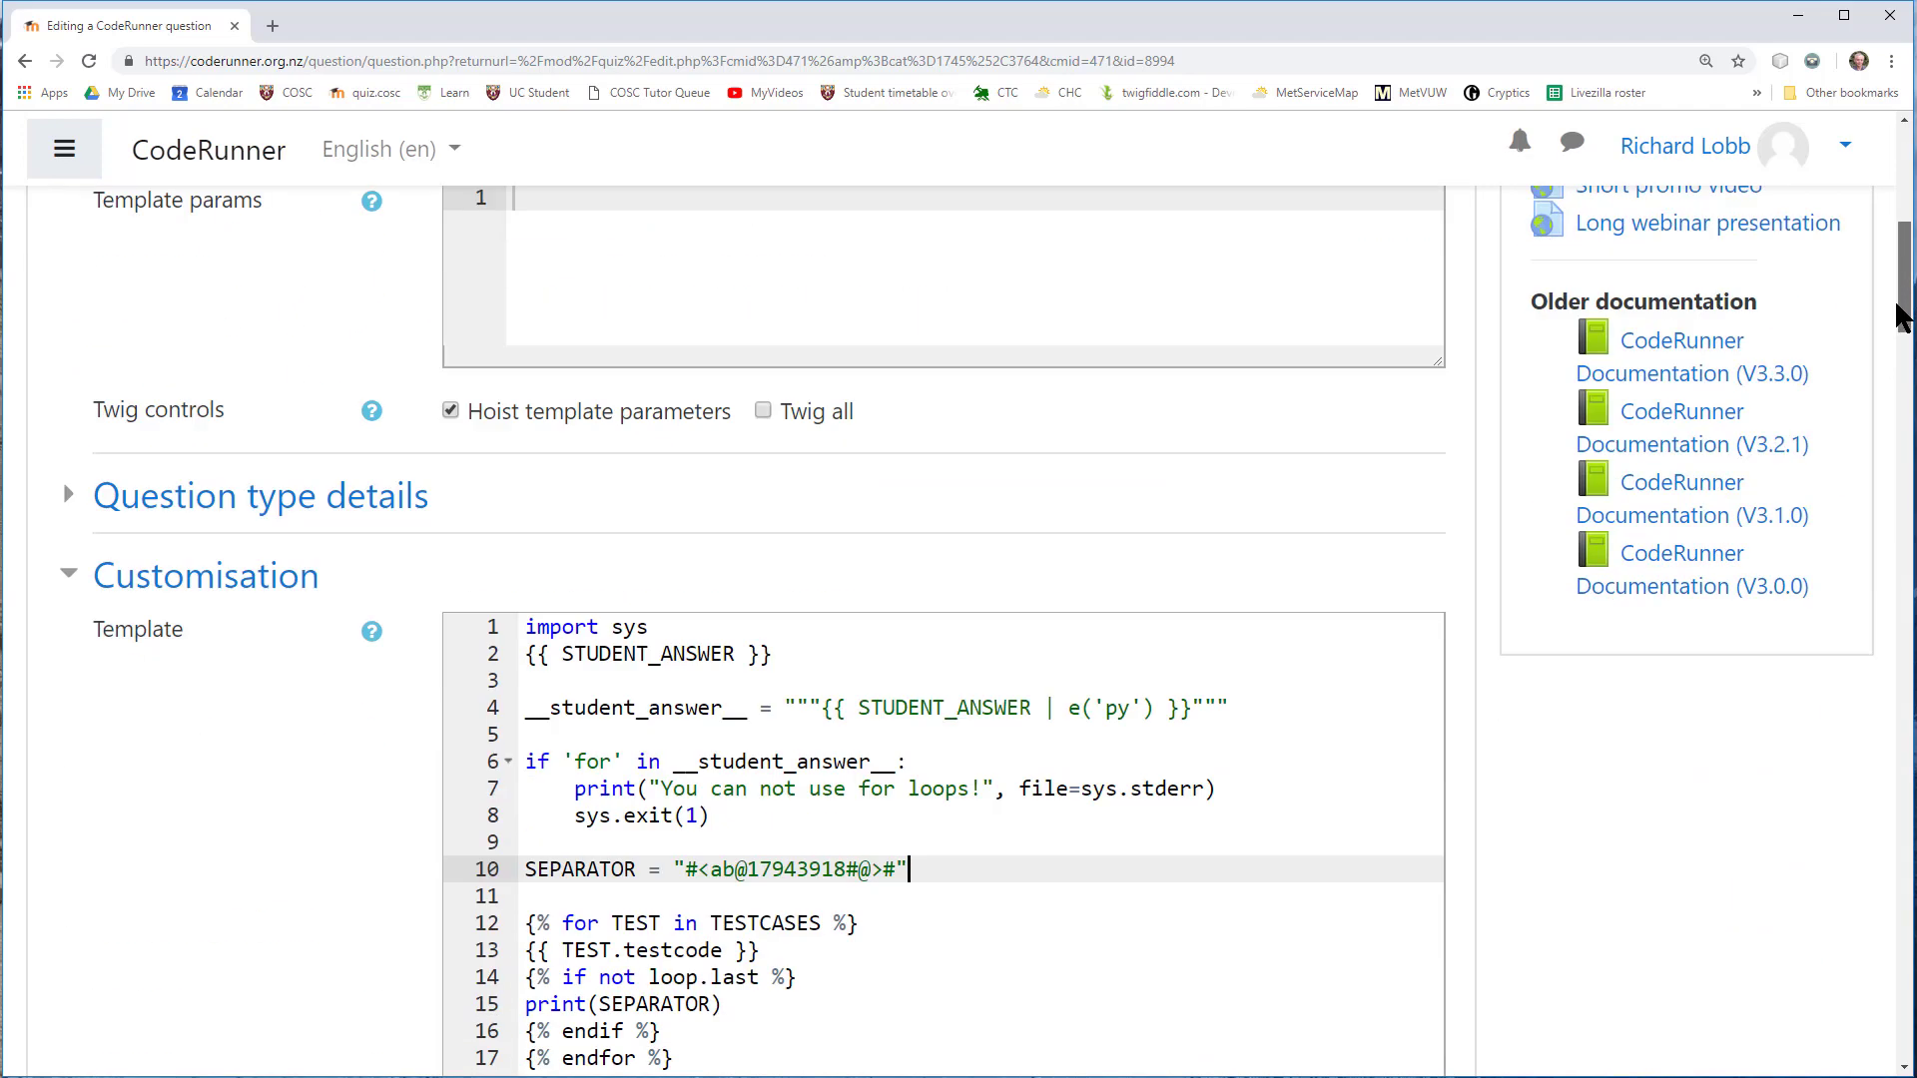